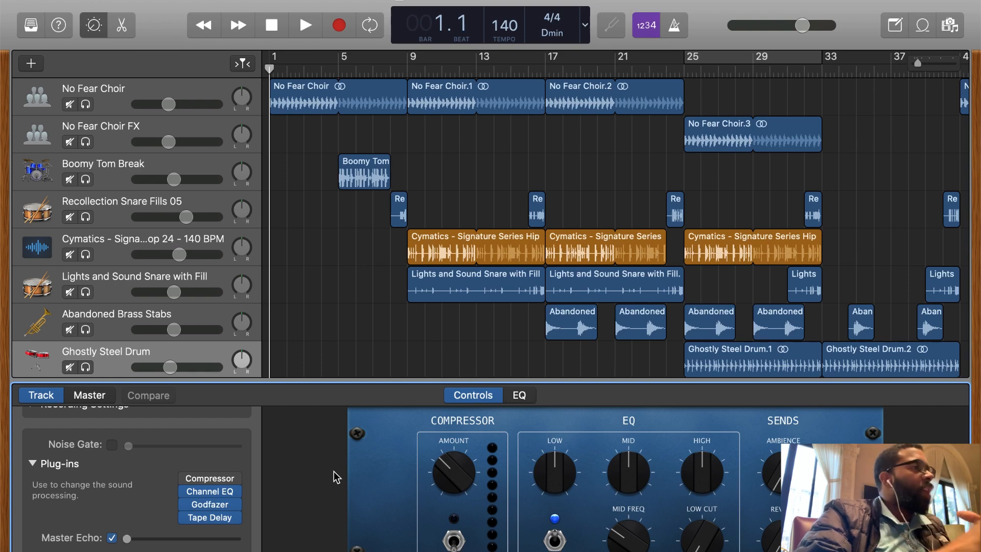
Open the Godfazer plug-in on the Ghostly Steel Drum track to view its High Tone Smear preset, and close it.
{"action": "scroll", "coordinate": [383, 267], "scroll_direction": "up", "scroll_amount": 1}
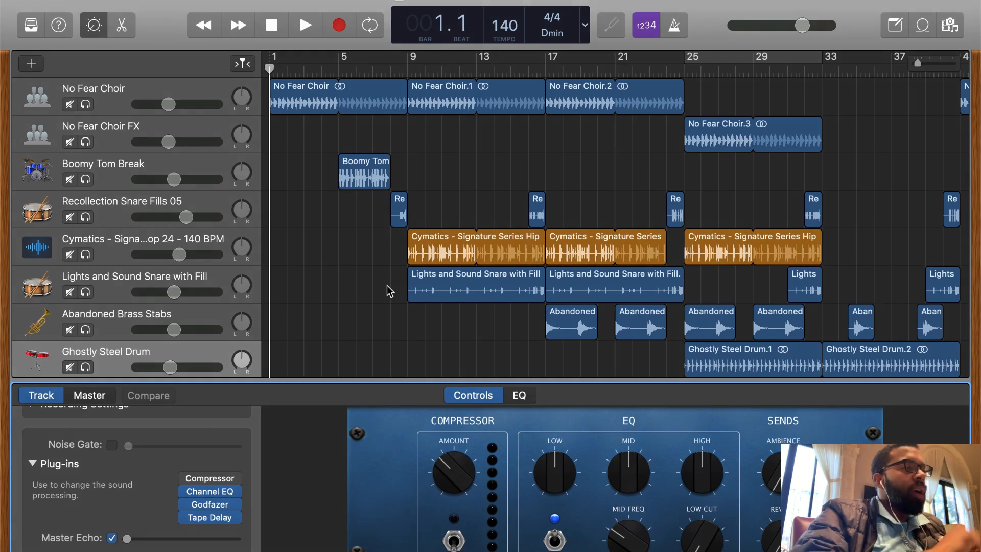
{"action": "mouse_move", "coordinate": [225, 504]}
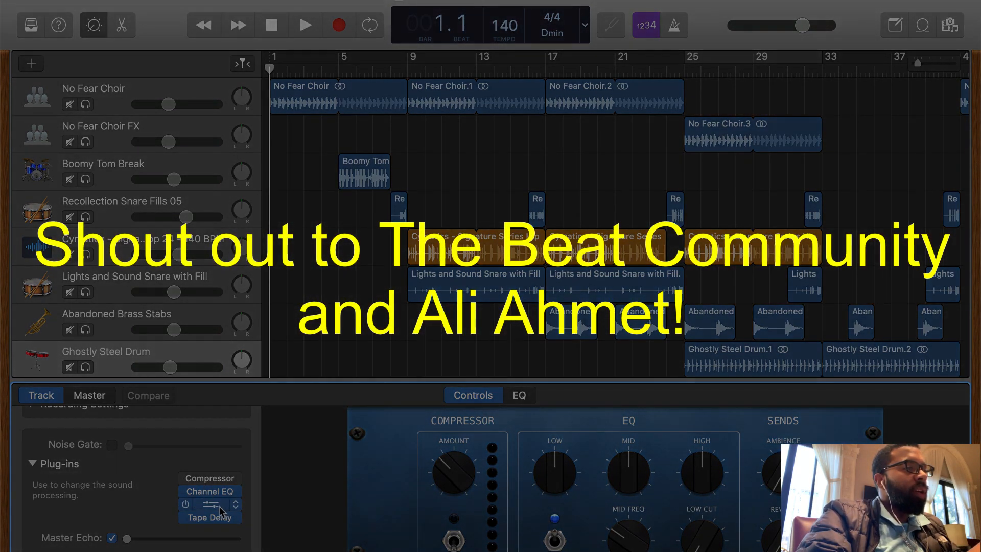
{"action": "left_click", "coordinate": [210, 504]}
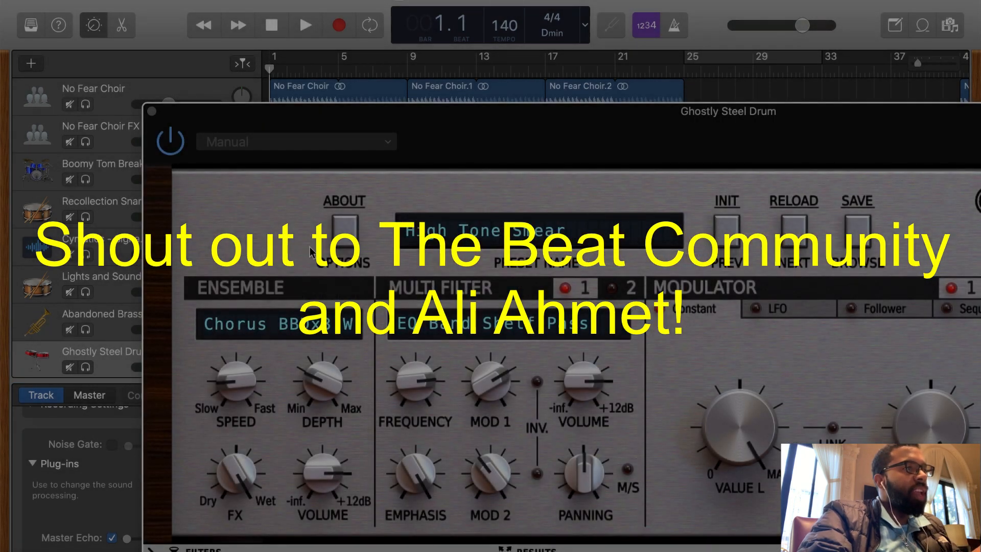
{"action": "left_click_drag", "start_coordinate": [466, 169], "coordinate": [131, 41]}
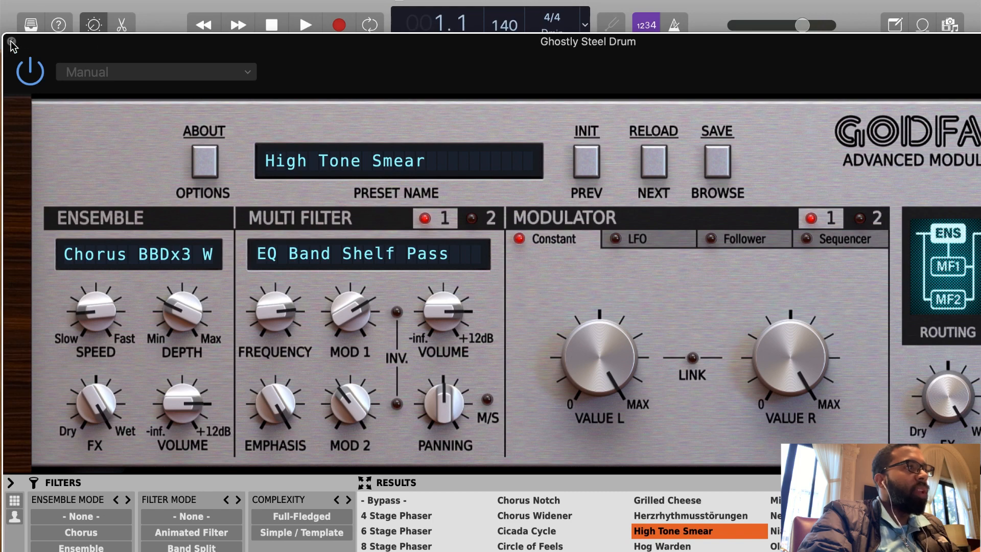
{"action": "left_click_drag", "start_coordinate": [5, 37], "coordinate": [129, 42]}
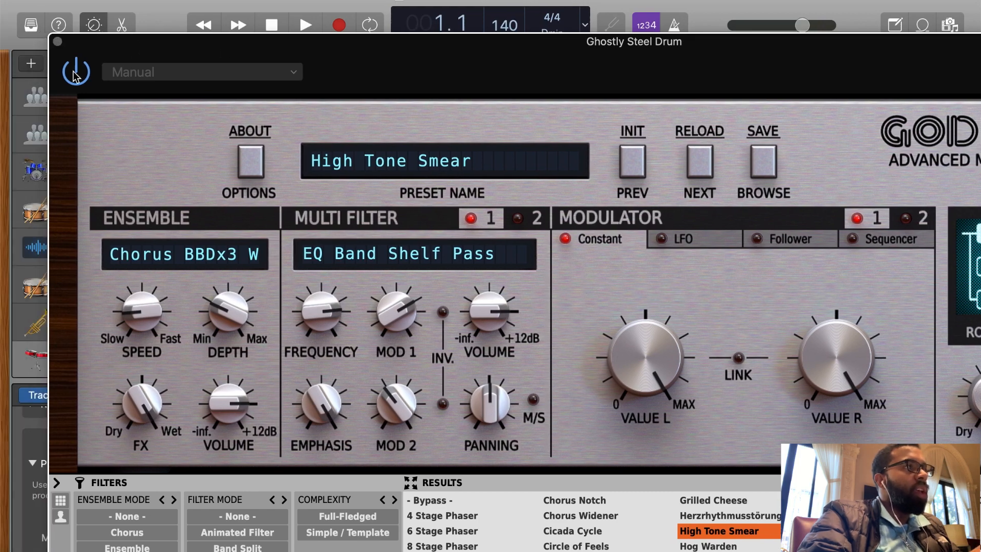
{"action": "left_click", "coordinate": [58, 41]}
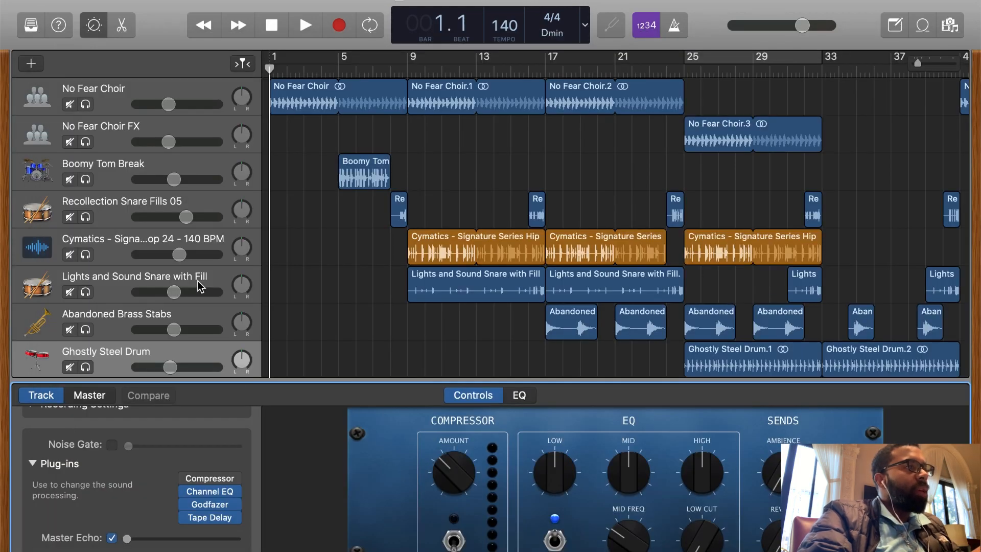
Open the Decimort 2 plug-in on the Cymatics drum loop track to view its DigiStuder preset.
{"action": "left_click", "coordinate": [130, 245]}
{"action": "key", "text": "b"}
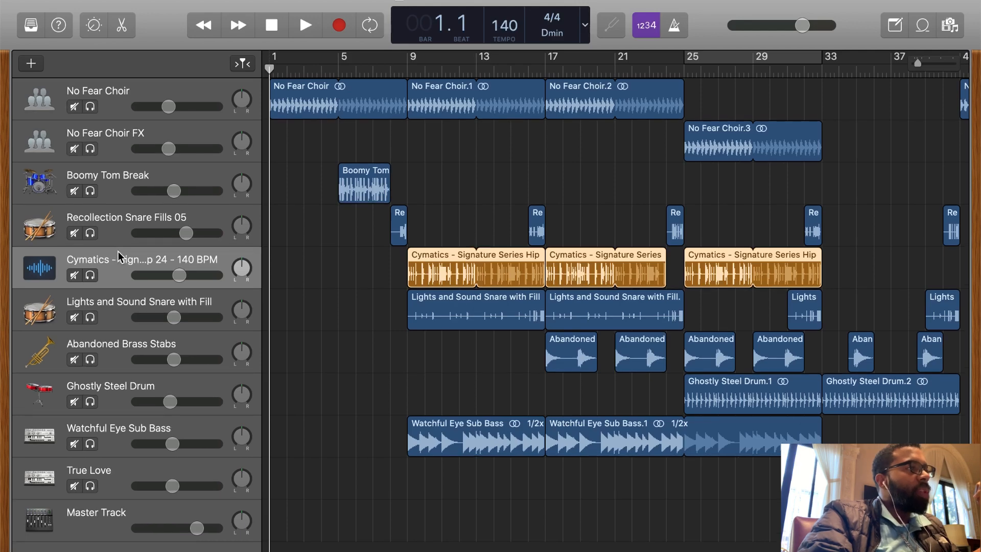
{"action": "left_click", "coordinate": [94, 27]}
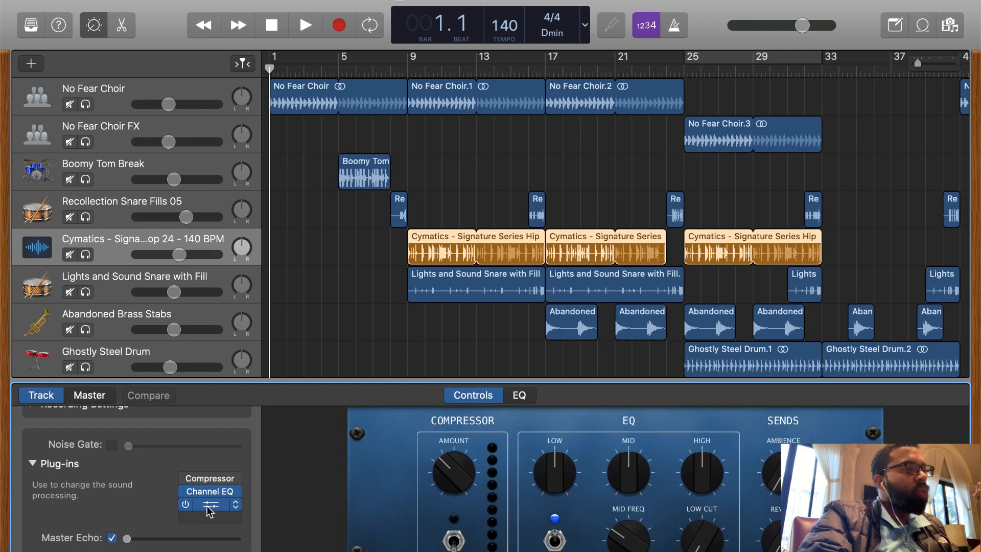
{"action": "left_click", "coordinate": [211, 504]}
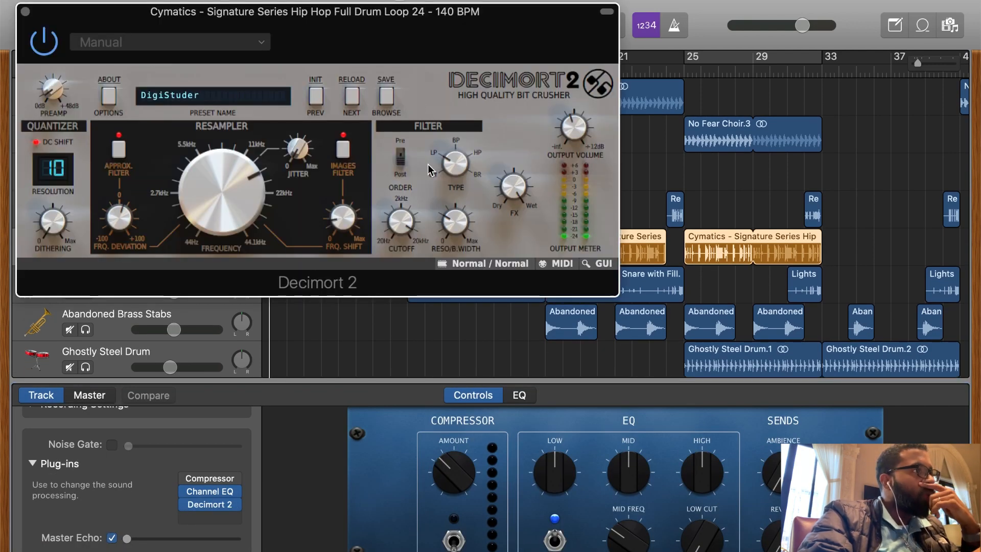
Look through the available plug-ins by D16 Group Audio Software, and close the Decimort 2 window.
{"action": "left_click", "coordinate": [233, 504]}
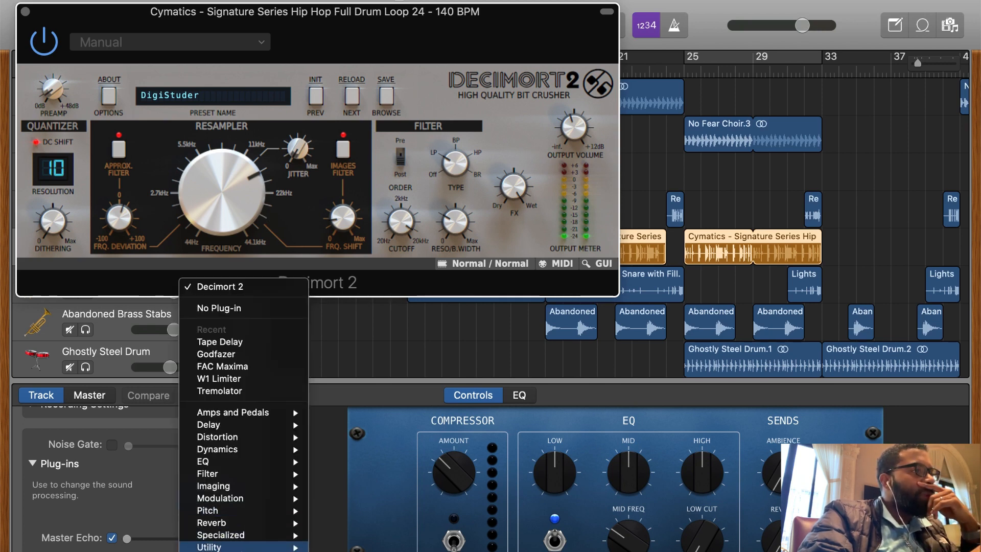
{"action": "mouse_move", "coordinate": [232, 550]}
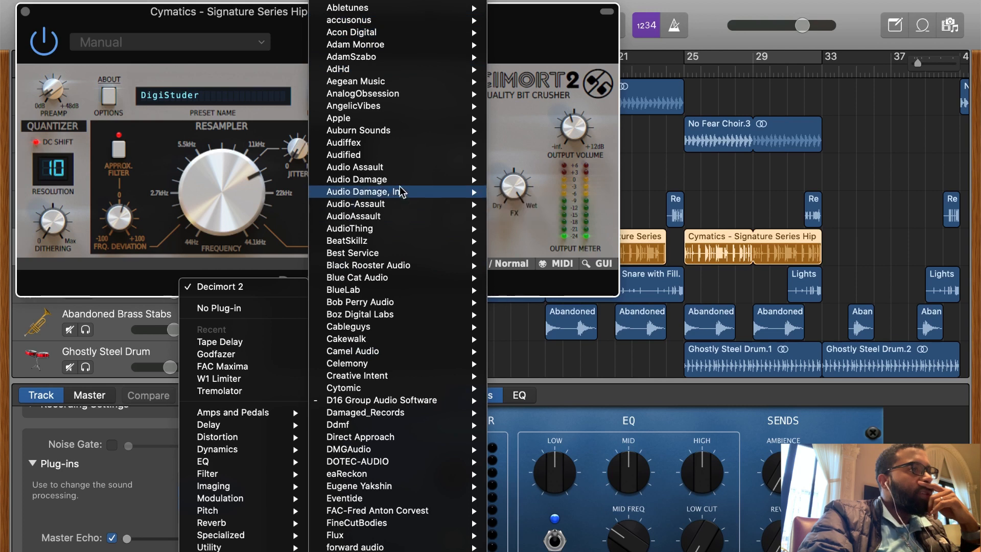
{"action": "scroll", "coordinate": [401, 192], "scroll_direction": "down", "scroll_amount": 3}
{"action": "mouse_move", "coordinate": [393, 365]}
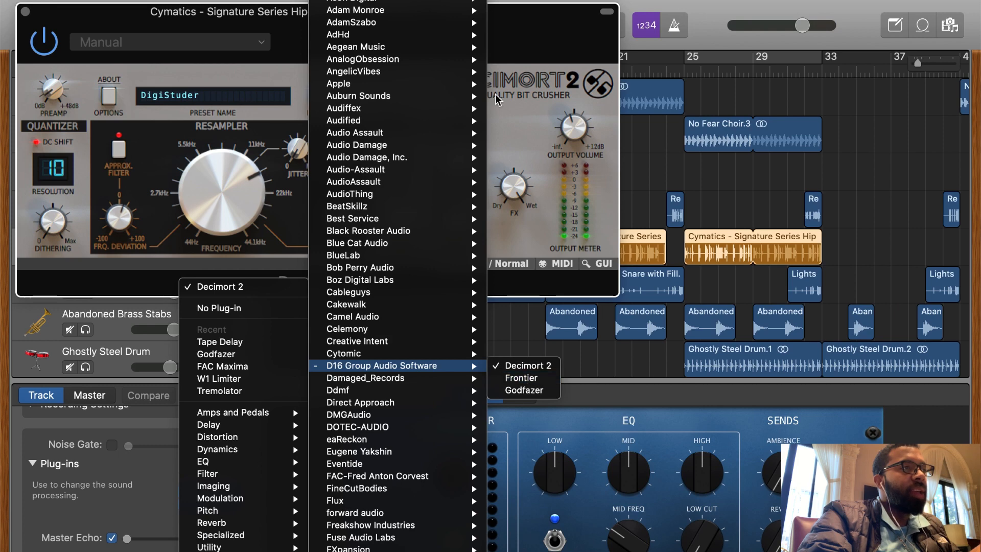
{"action": "left_click", "coordinate": [526, 71]}
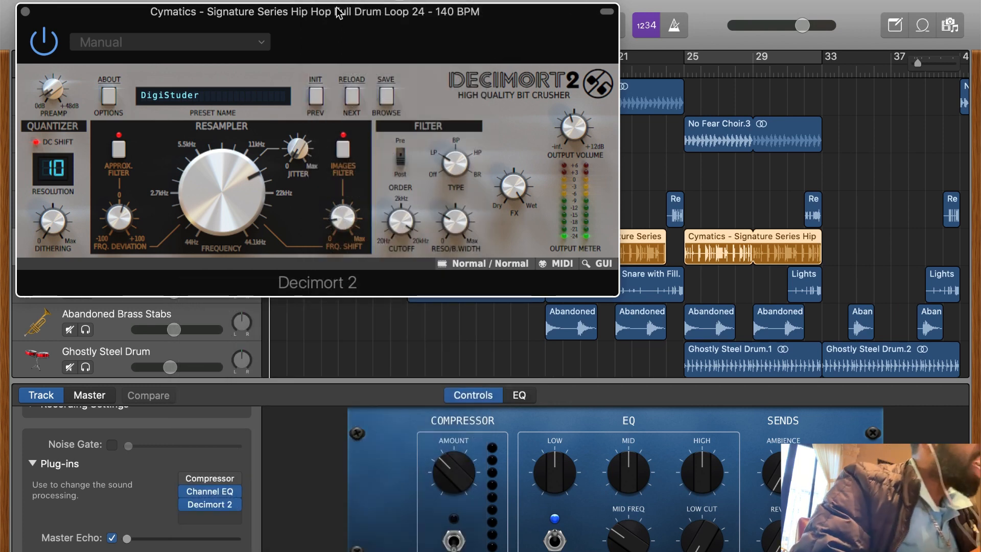
{"action": "left_click_drag", "start_coordinate": [352, 38], "coordinate": [625, 186]}
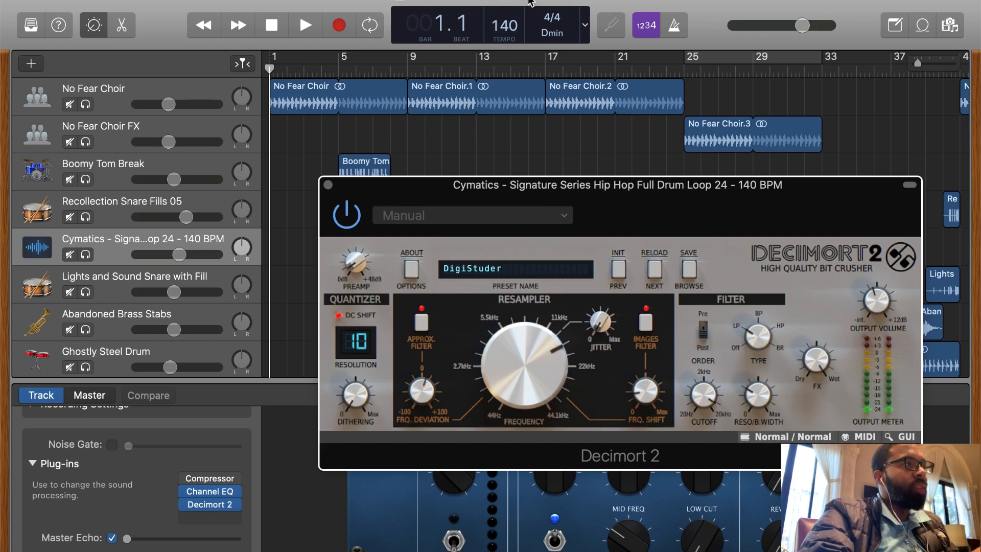
{"action": "left_click", "coordinate": [328, 185]}
Review the arrangement's tracks and browse the Hip Hop loop pack in the loop browser, closing it again.
{"action": "scroll", "coordinate": [175, 181], "scroll_direction": "up", "scroll_amount": 2}
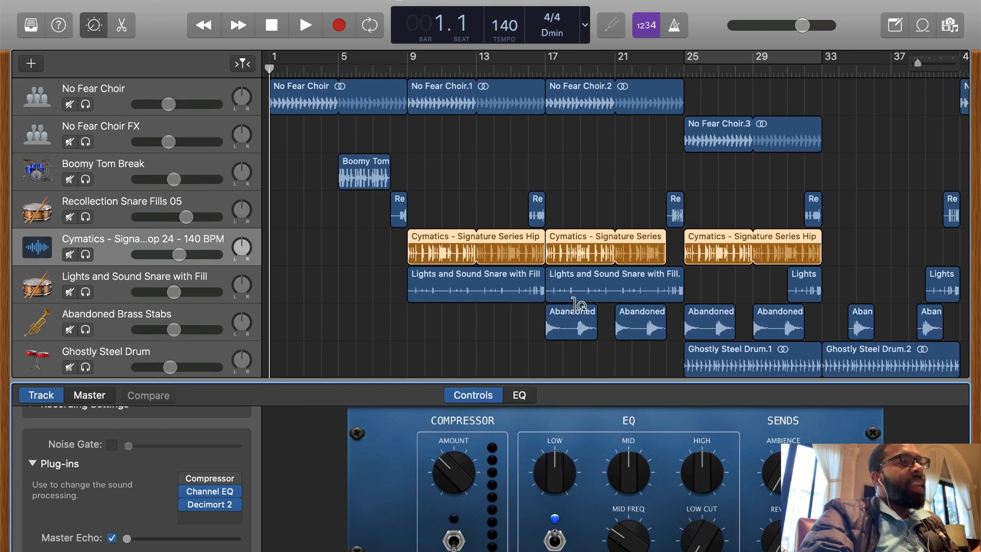
{"action": "scroll", "coordinate": [442, 284], "scroll_direction": "down", "scroll_amount": 5}
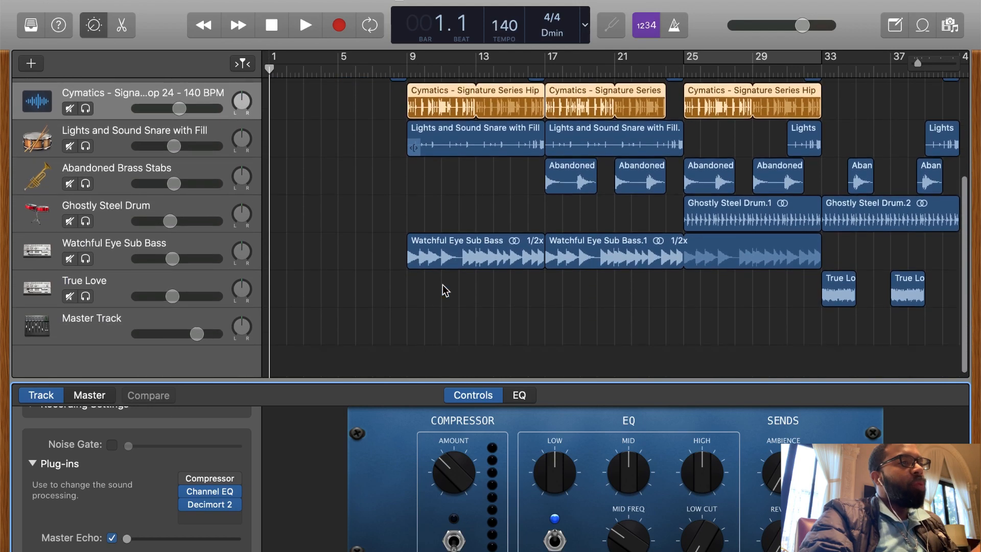
{"action": "scroll", "coordinate": [502, 271], "scroll_direction": "up", "scroll_amount": 5}
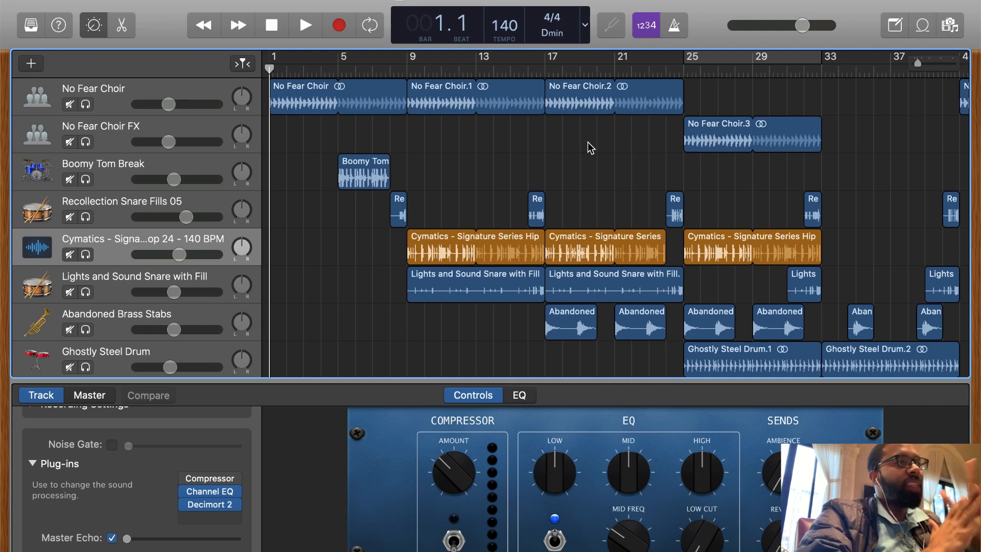
{"action": "scroll", "coordinate": [628, 161], "scroll_direction": "down", "scroll_amount": 2}
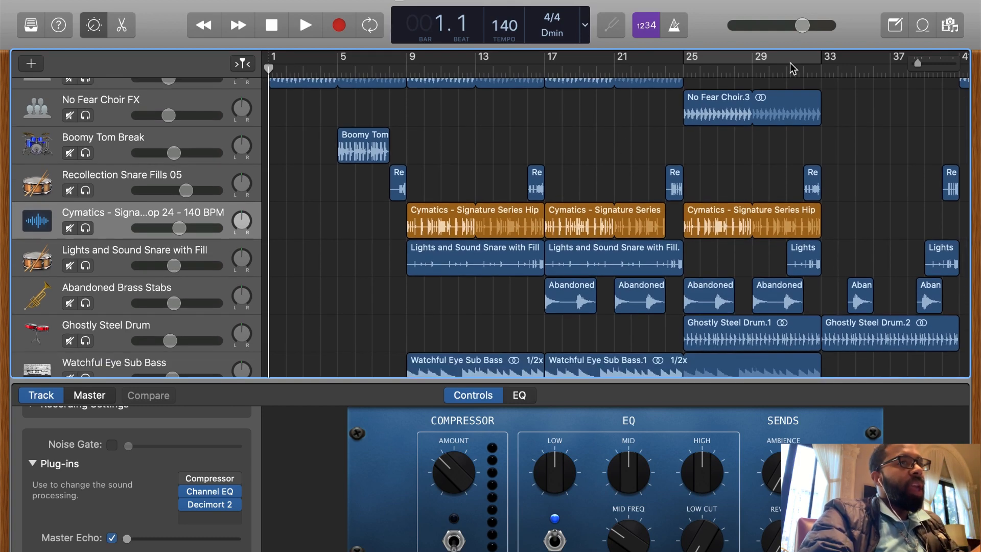
{"action": "left_click", "coordinate": [922, 28]}
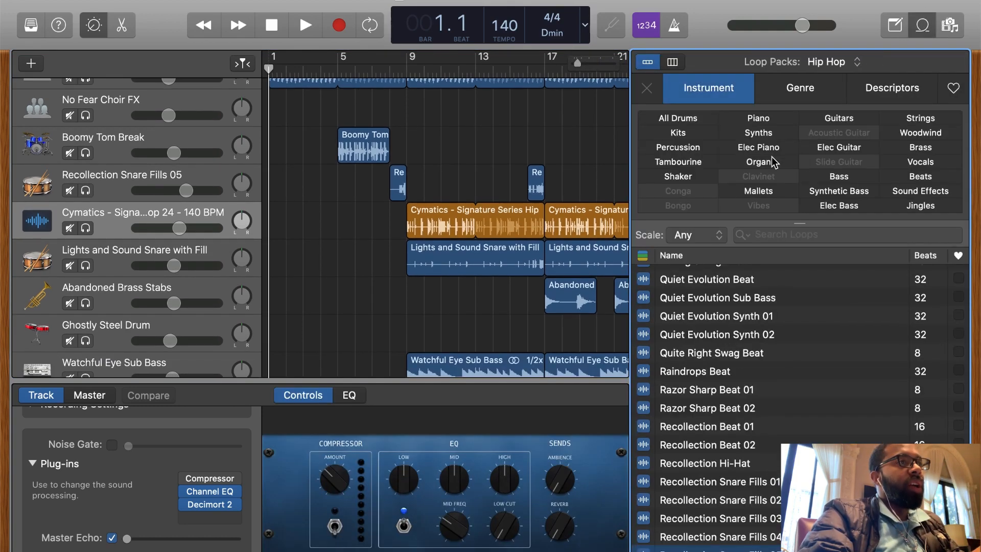
{"action": "scroll", "coordinate": [839, 316], "scroll_direction": "down", "scroll_amount": 5}
{"action": "scroll", "coordinate": [838, 317], "scroll_direction": "down", "scroll_amount": 10}
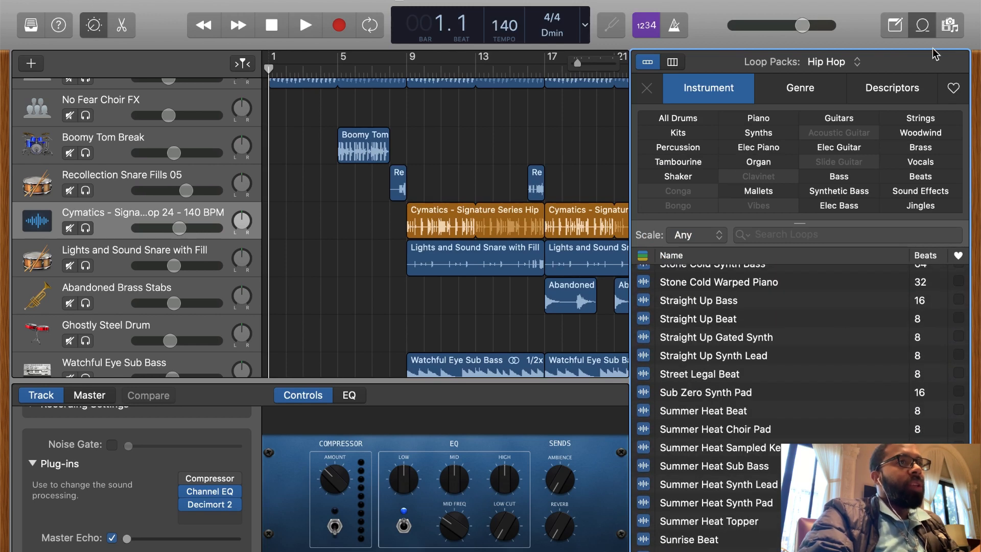
{"action": "left_click", "coordinate": [922, 25]}
{"action": "scroll", "coordinate": [591, 219], "scroll_direction": "up", "scroll_amount": 2}
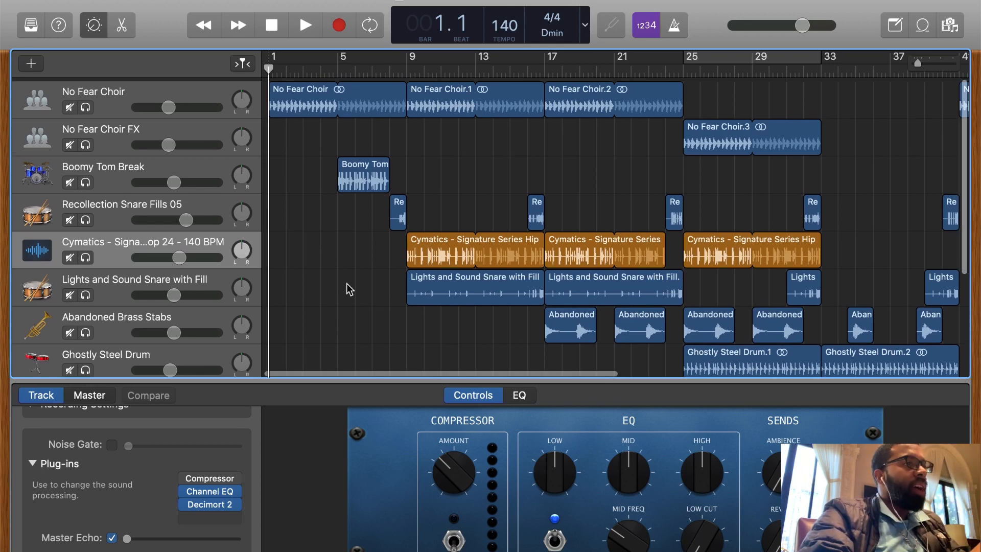
Bypass the Channel EQ, PitchCor and Godfazer plug-ins on the No Fear Choir track.
{"action": "mouse_move", "coordinate": [214, 510]}
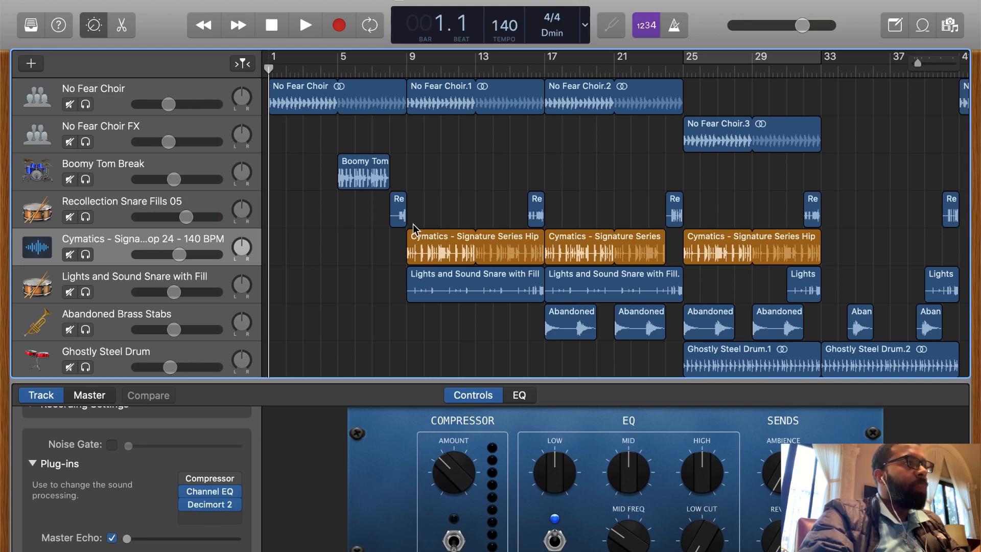
{"action": "left_click", "coordinate": [113, 92]}
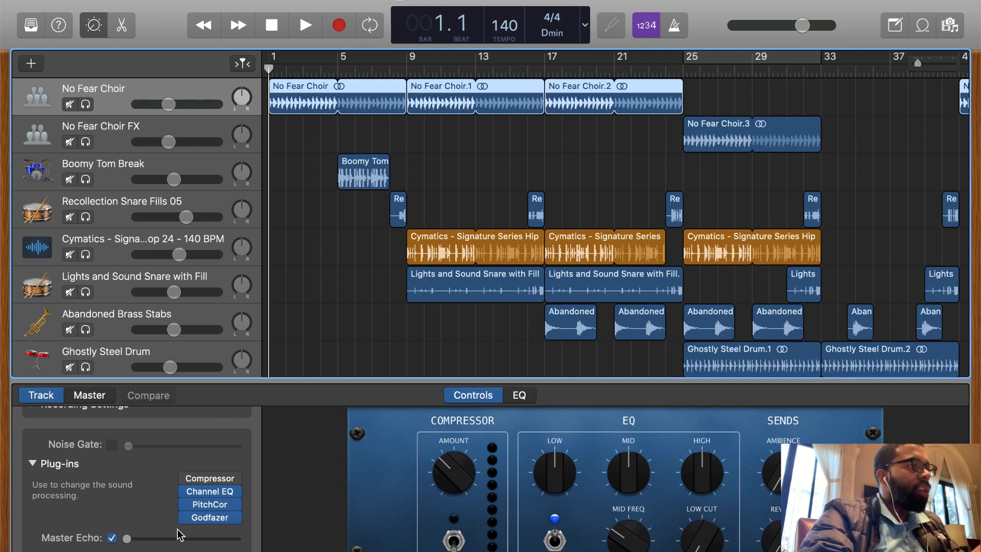
{"action": "mouse_move", "coordinate": [187, 491]}
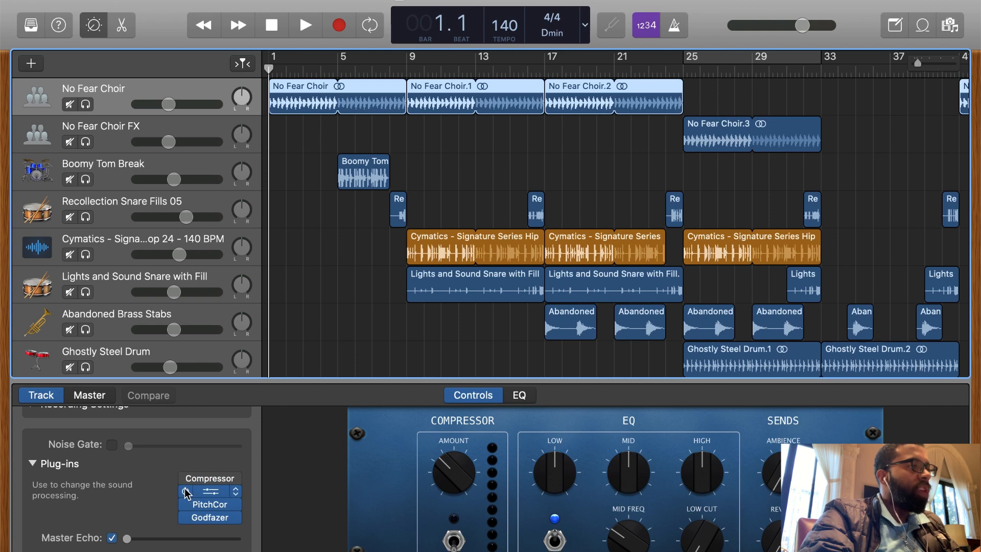
{"action": "left_click", "coordinate": [186, 492]}
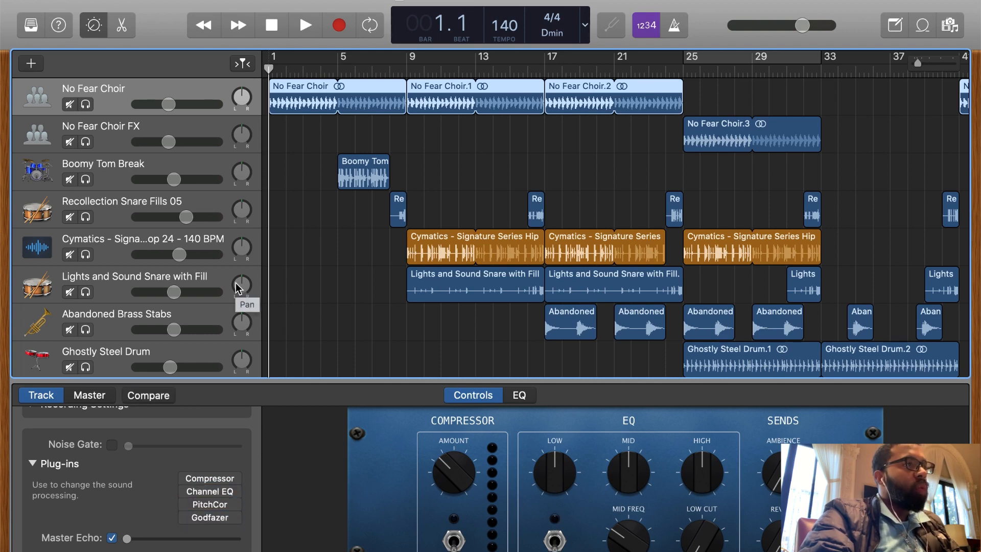
Play the opening bars of the No Fear Choir track without its effects, and stop playback.
{"action": "key", "text": "space"}
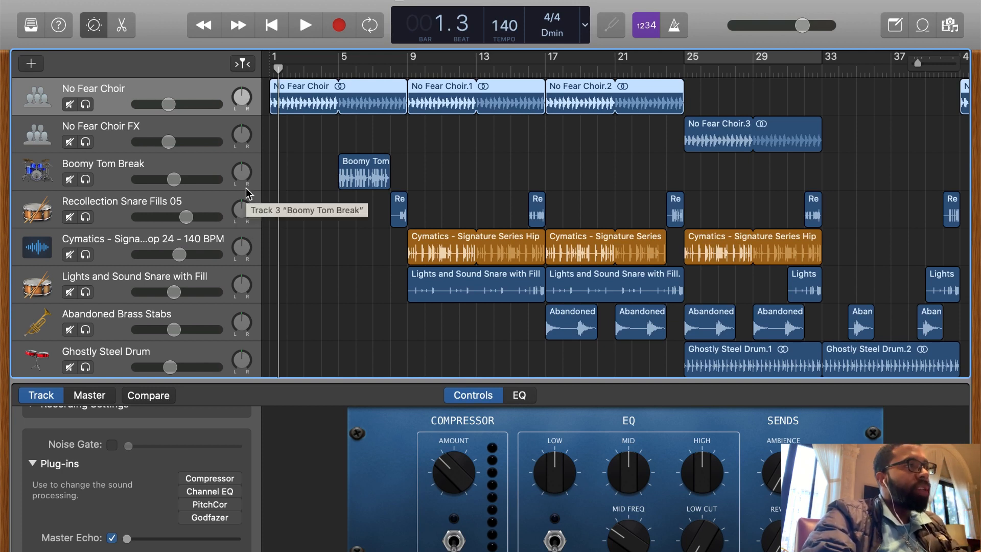
{"action": "key", "text": "space"}
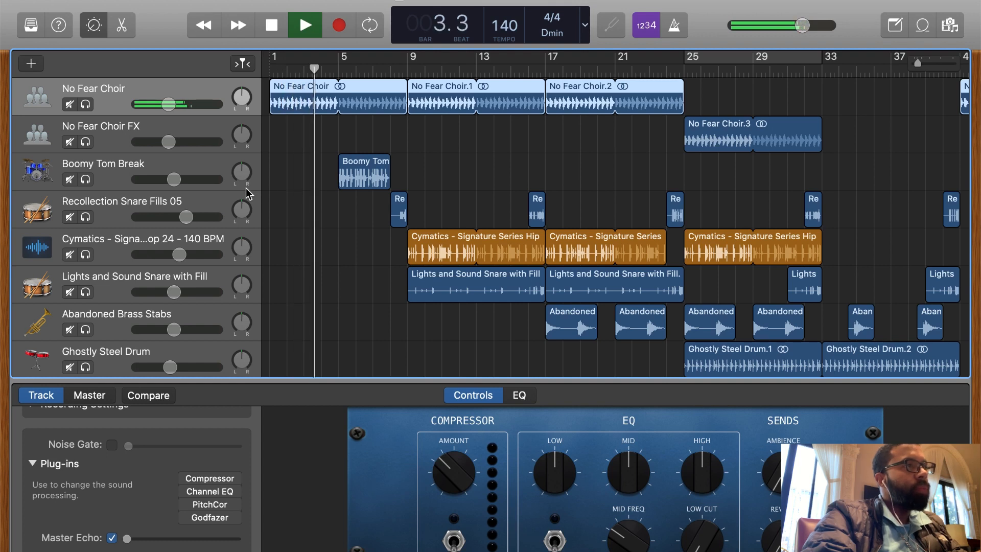
{"action": "key", "text": "space"}
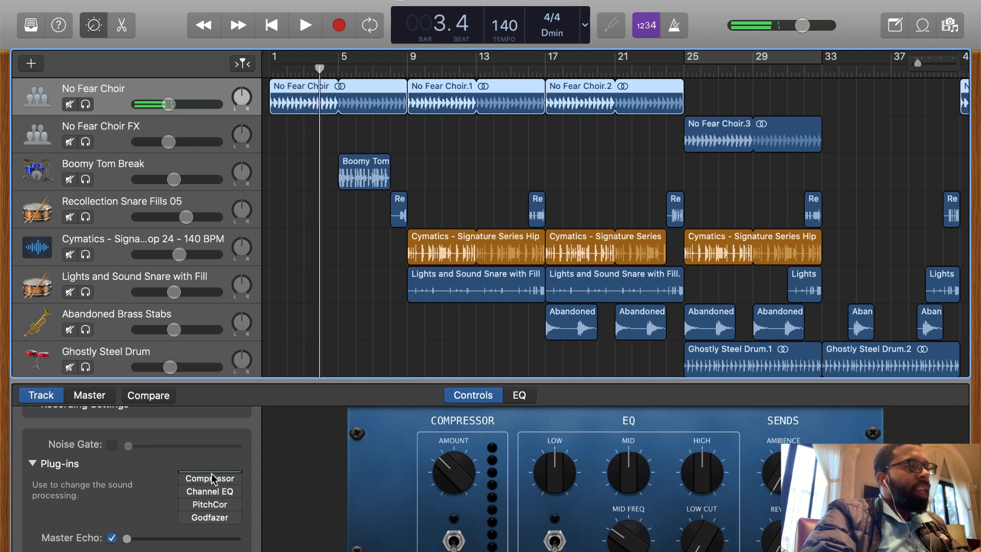
Turn the Channel EQ plug-in back on for the No Fear Choir track and dismiss its window.
{"action": "mouse_move", "coordinate": [204, 481]}
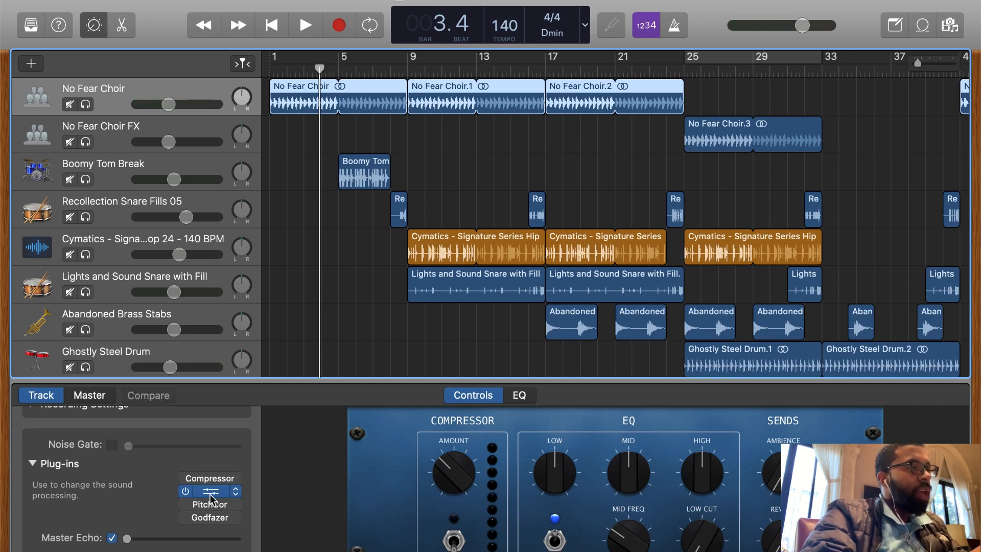
{"action": "left_click", "coordinate": [210, 493]}
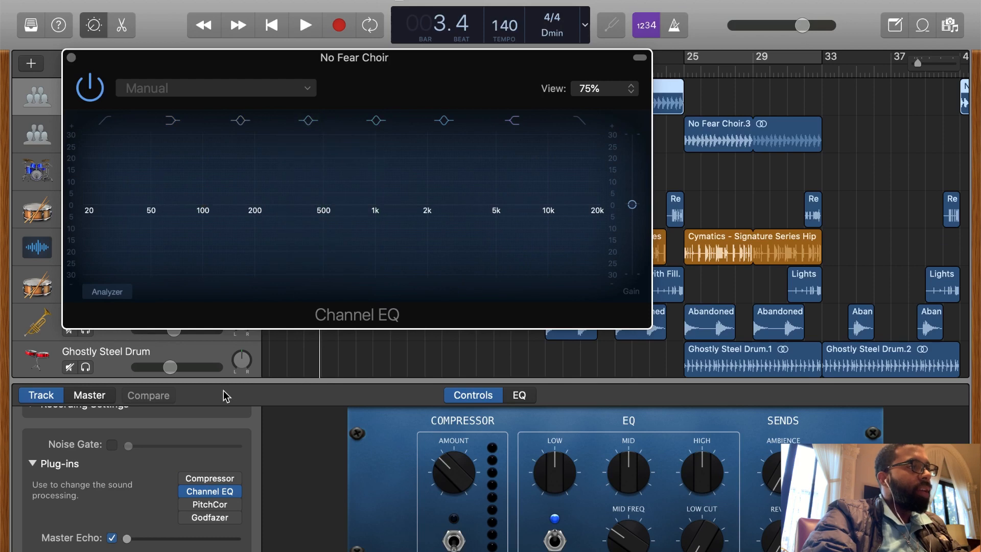
{"action": "right_click", "coordinate": [204, 494]}
{"action": "left_click", "coordinate": [143, 463]}
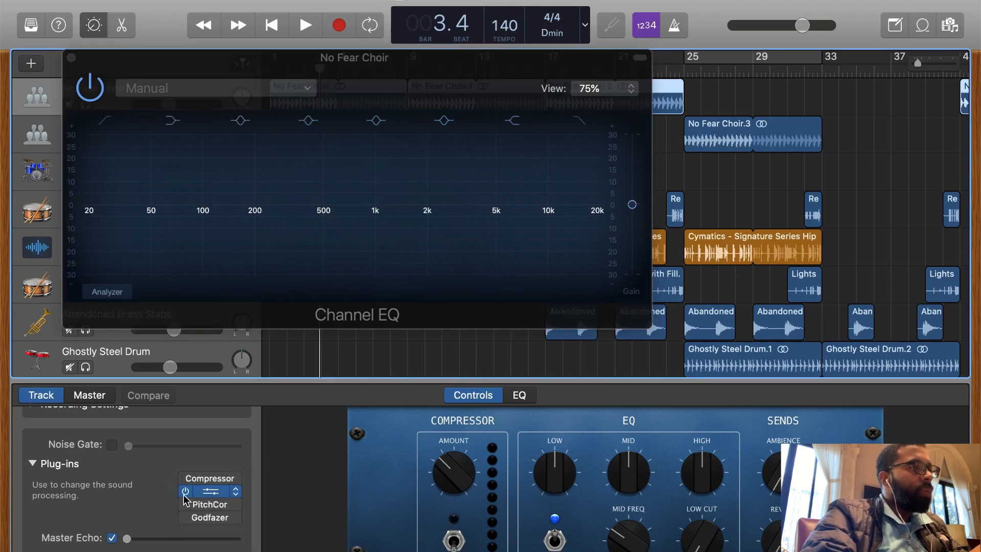
Turn the PitchCor plug-in back on for the No Fear Choir track, widen its window to inspect it, and close it.
{"action": "left_click", "coordinate": [204, 504]}
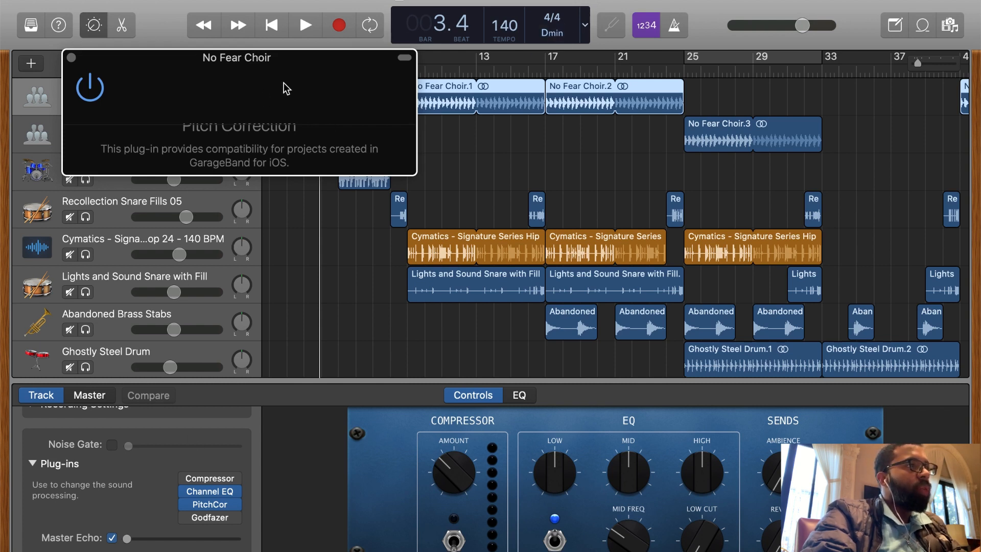
{"action": "left_click_drag", "start_coordinate": [417, 175], "coordinate": [529, 161]}
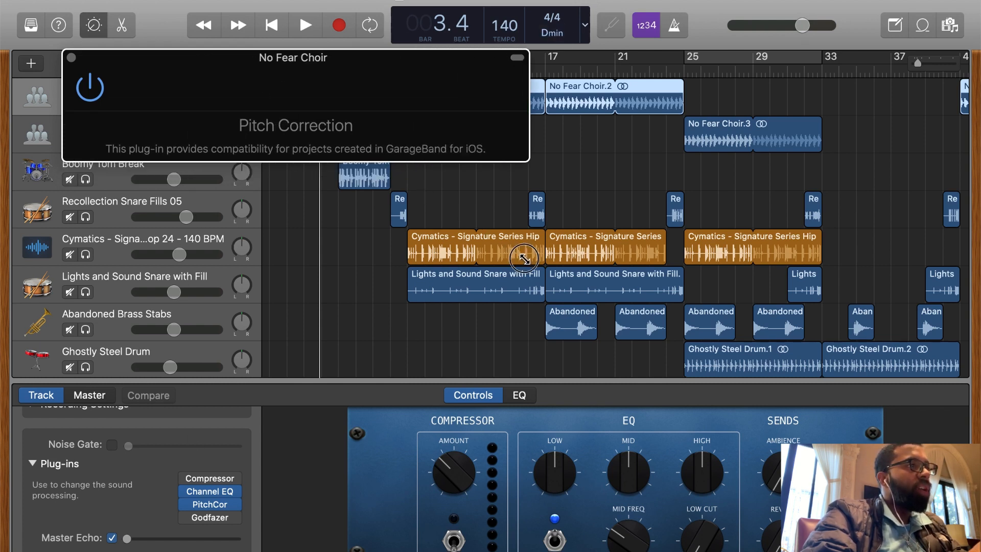
{"action": "left_click", "coordinate": [72, 57]}
Open the Godfazer plug-in on the No Fear Choir track, reposition its window, and turn the plug-in back on.
{"action": "mouse_move", "coordinate": [210, 516]}
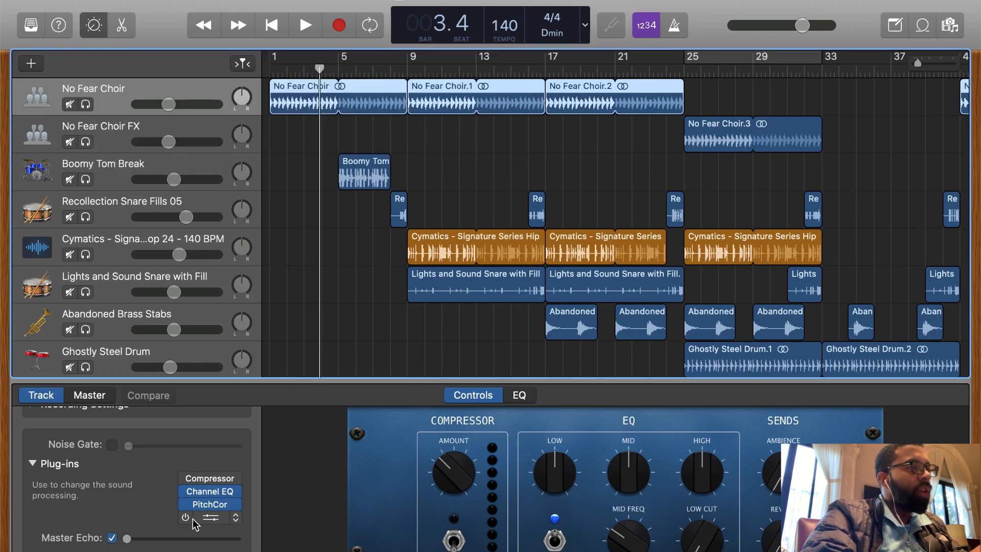
{"action": "left_click", "coordinate": [186, 516]}
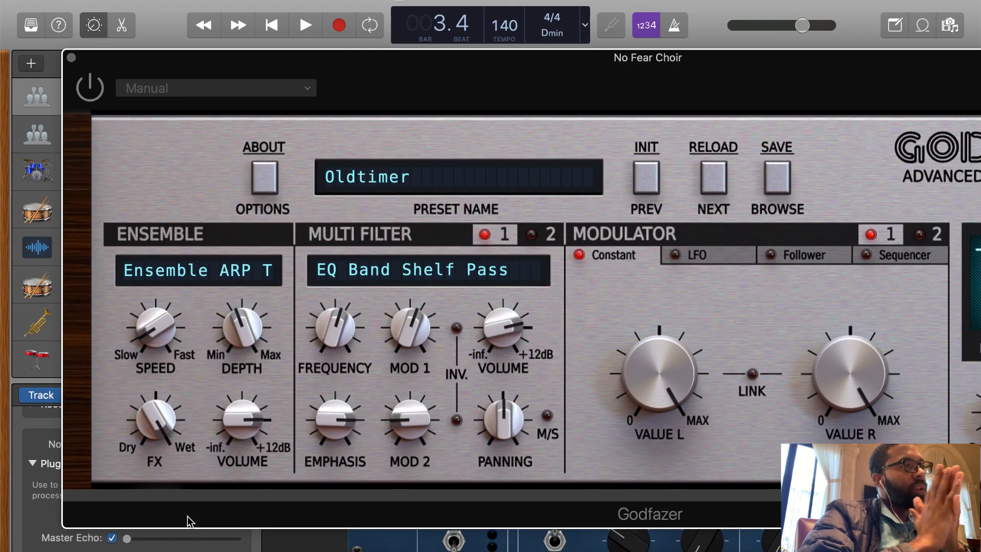
{"action": "left_click_drag", "start_coordinate": [335, 67], "coordinate": [386, 5]}
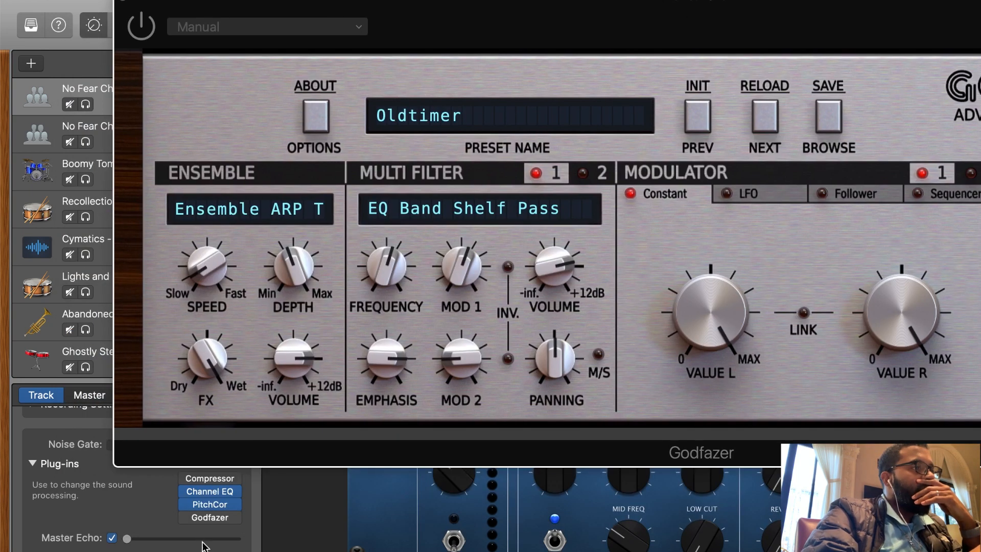
{"action": "left_click", "coordinate": [186, 513]}
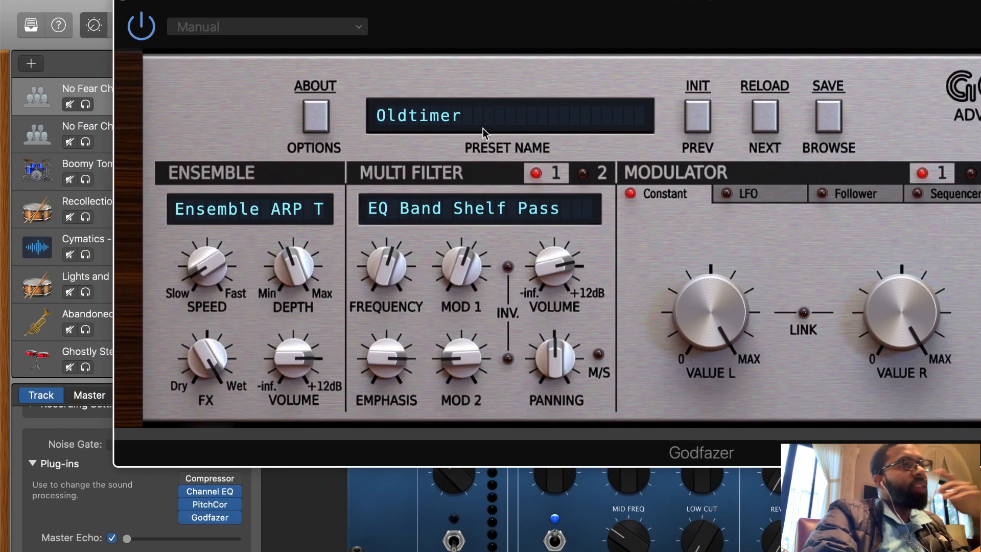
Open Godfazer's preset browser to look over its presets, reposition the plug-in window, and close it.
{"action": "left_click", "coordinate": [552, 118]}
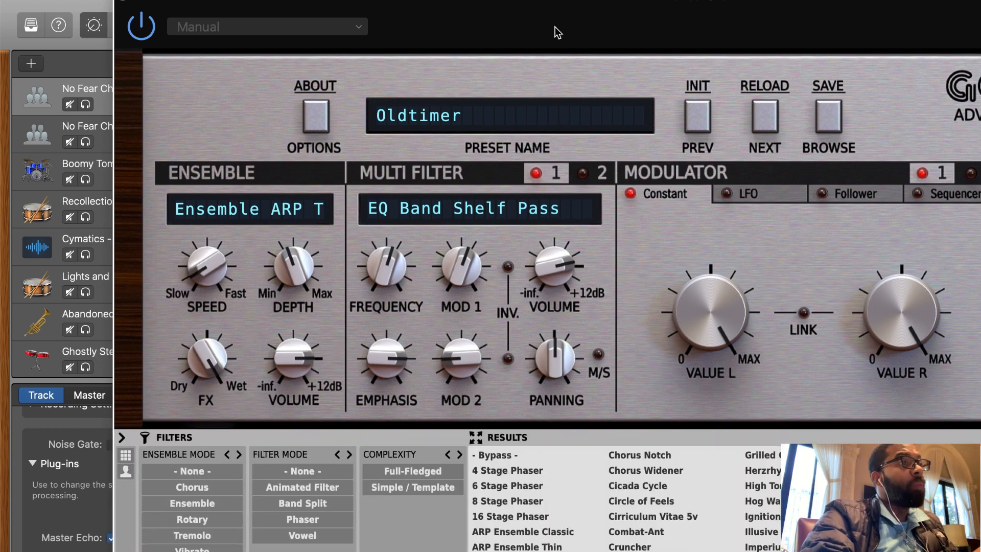
{"action": "left_click_drag", "start_coordinate": [555, 27], "coordinate": [309, 7]}
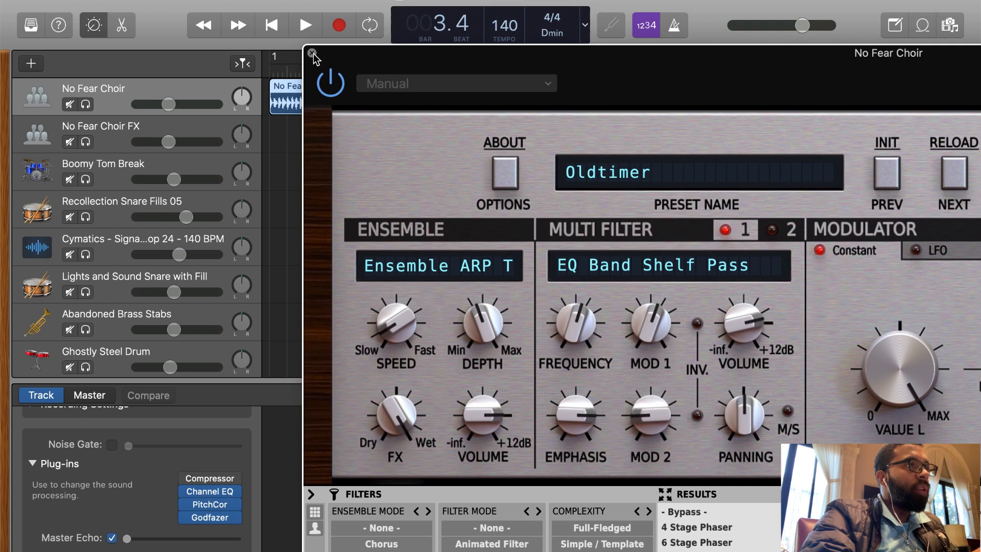
{"action": "left_click", "coordinate": [312, 52]}
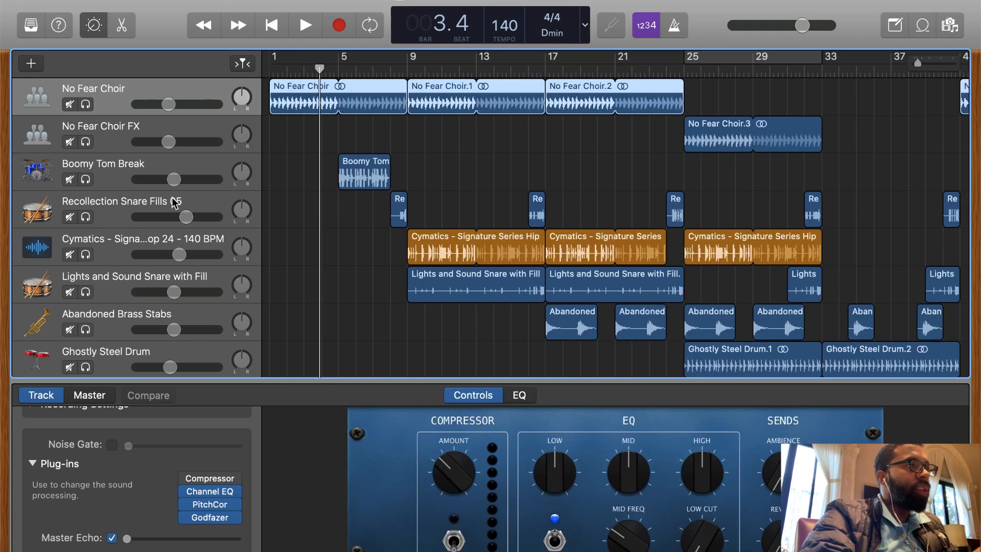
Play the beat from bar 3 with Godfazer bypassed on the No Fear Choir track, and turn the plug-in back on during playback.
{"action": "mouse_move", "coordinate": [187, 517]}
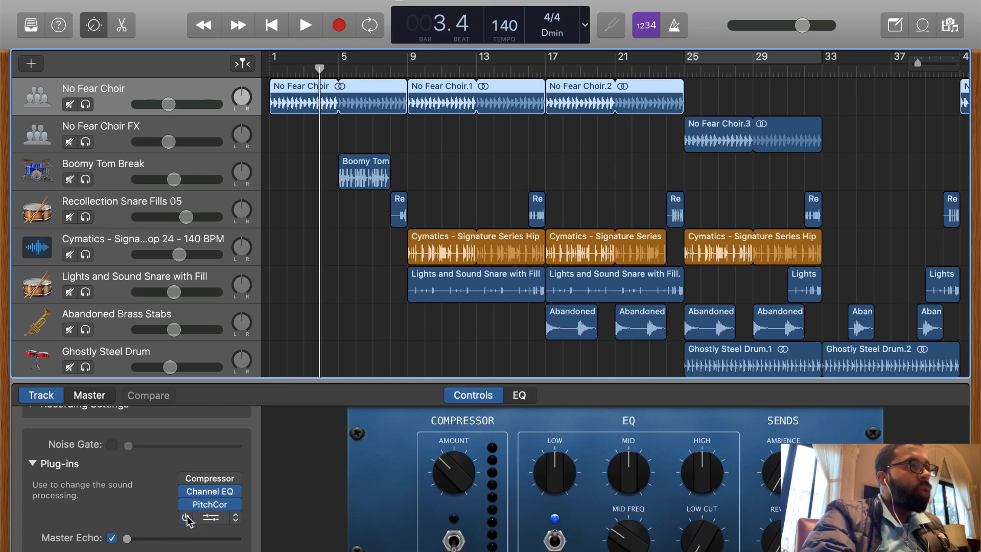
{"action": "key", "text": "space"}
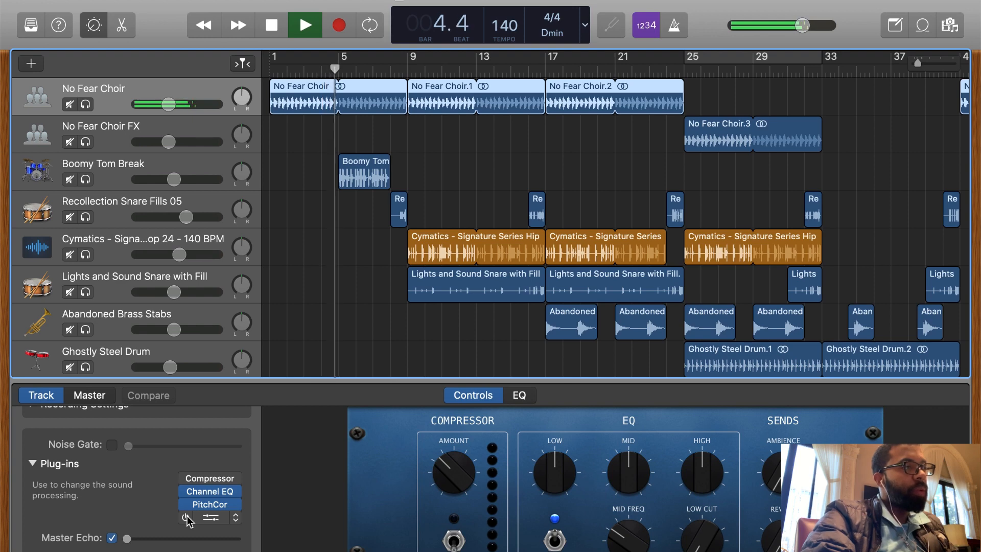
{"action": "left_click", "coordinate": [186, 516]}
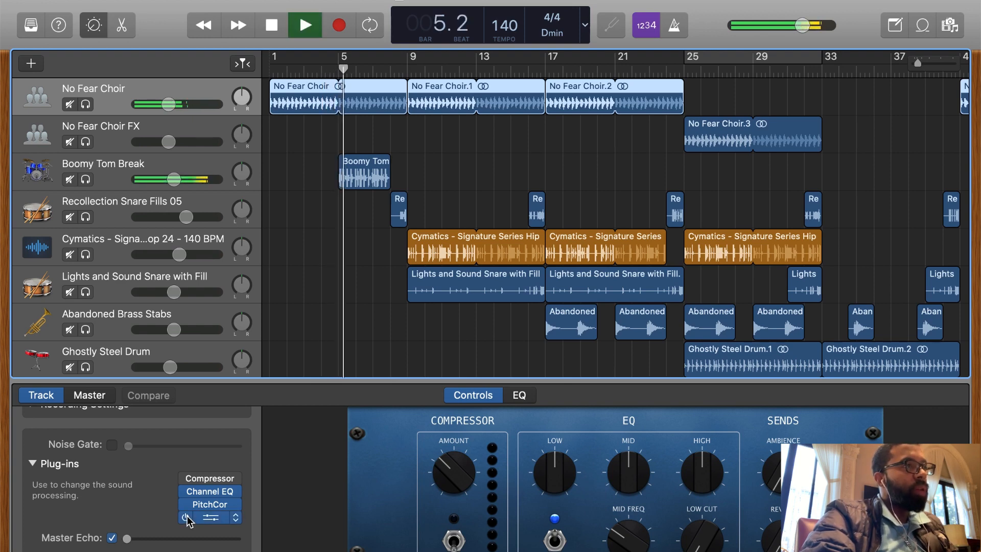
Solo the No Fear Choir track and play a short passage from bar 5 with its effects on, and stop playback.
{"action": "key", "text": "space"}
{"action": "left_click", "coordinate": [84, 104]}
{"action": "key", "text": "space"}
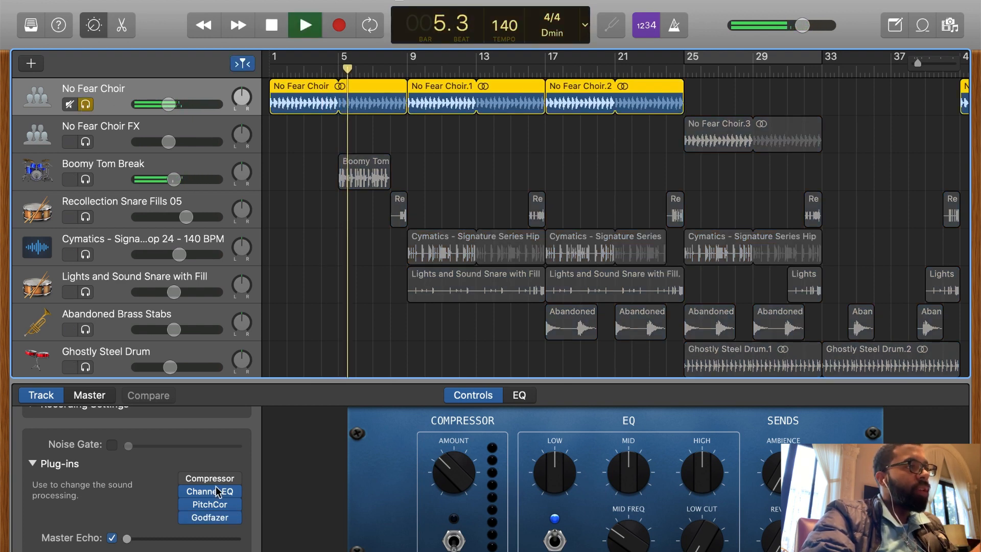
{"action": "key", "text": "space"}
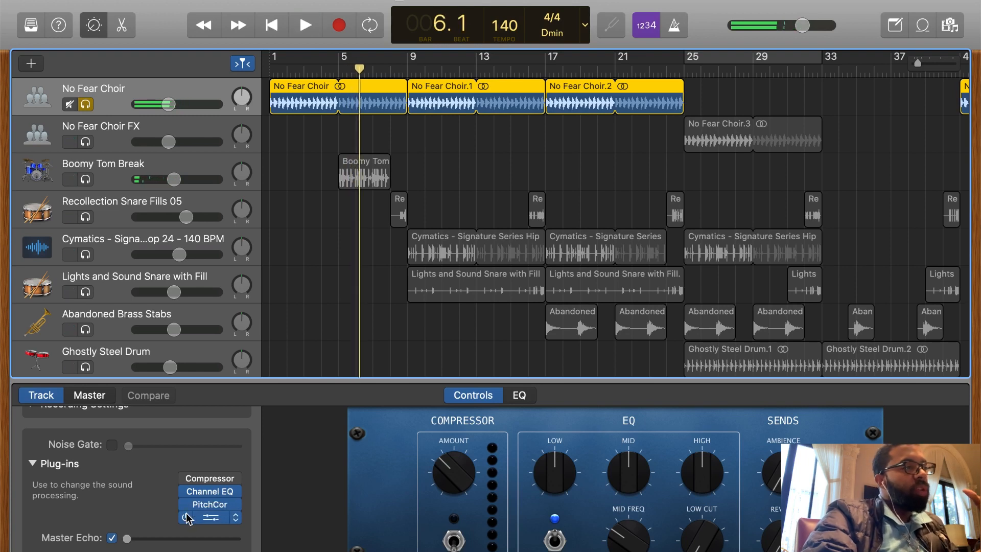
Bypass Godfazer, PitchCor and Channel EQ on the No Fear Choir track and play a short dry passage up to bar 7.
{"action": "left_click", "coordinate": [186, 504]}
{"action": "left_click", "coordinate": [185, 492]}
{"action": "key", "text": "space"}
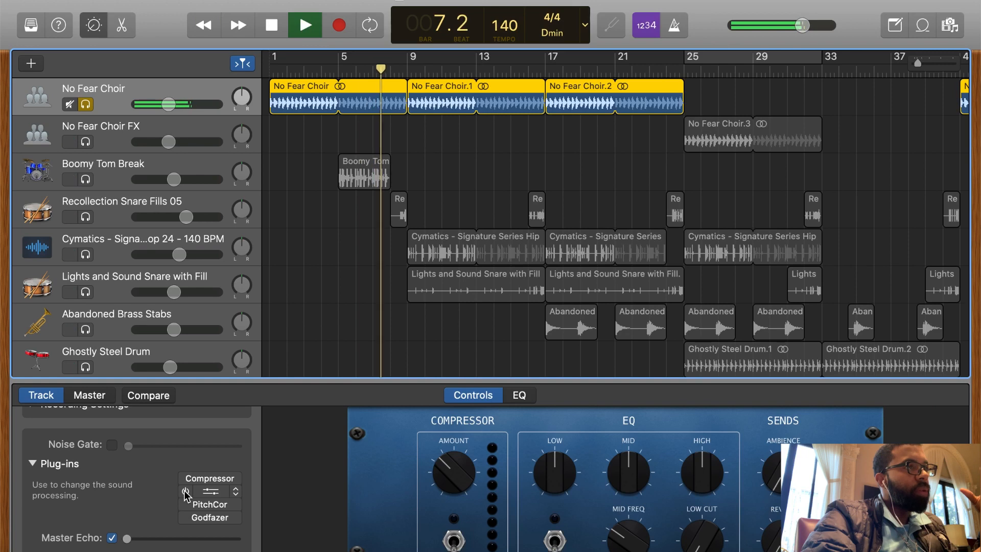
{"action": "key", "text": "space"}
Turn on only Godfazer for the No Fear Choir track, leaving Channel EQ and PitchCor bypassed, and play bar 8.
{"action": "left_click", "coordinate": [186, 492]}
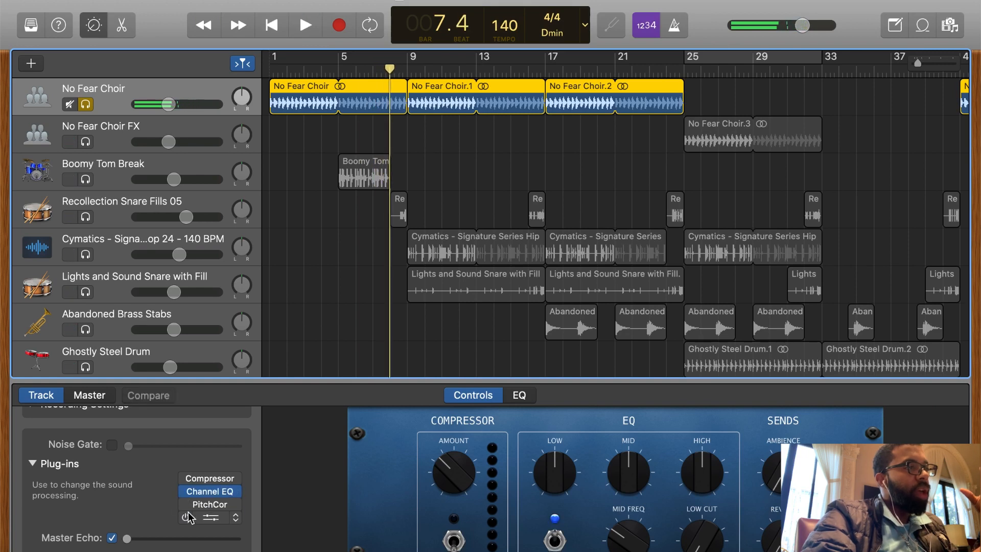
{"action": "left_click", "coordinate": [188, 496]}
{"action": "left_click", "coordinate": [149, 473]}
{"action": "left_click", "coordinate": [185, 494]}
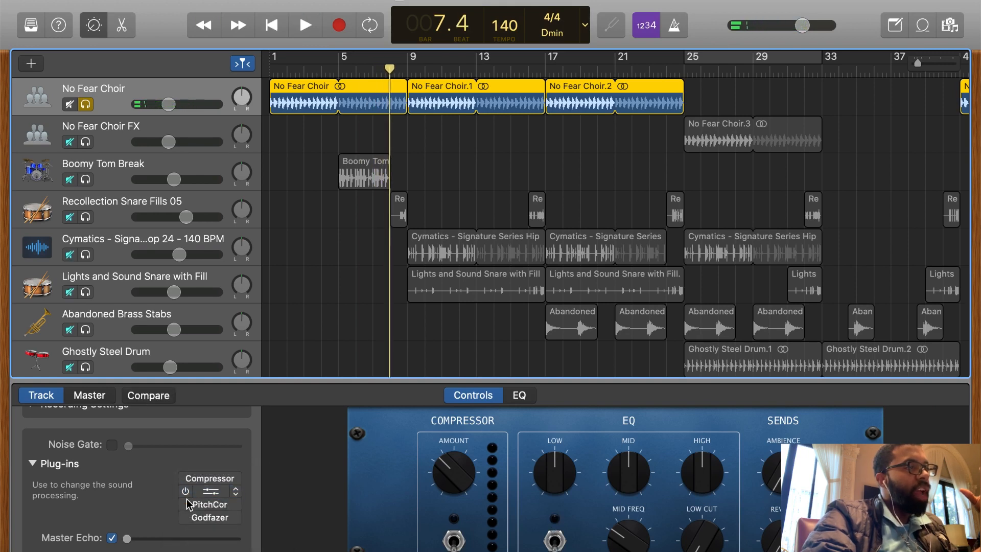
{"action": "left_click", "coordinate": [184, 518]}
{"action": "key", "text": "space"}
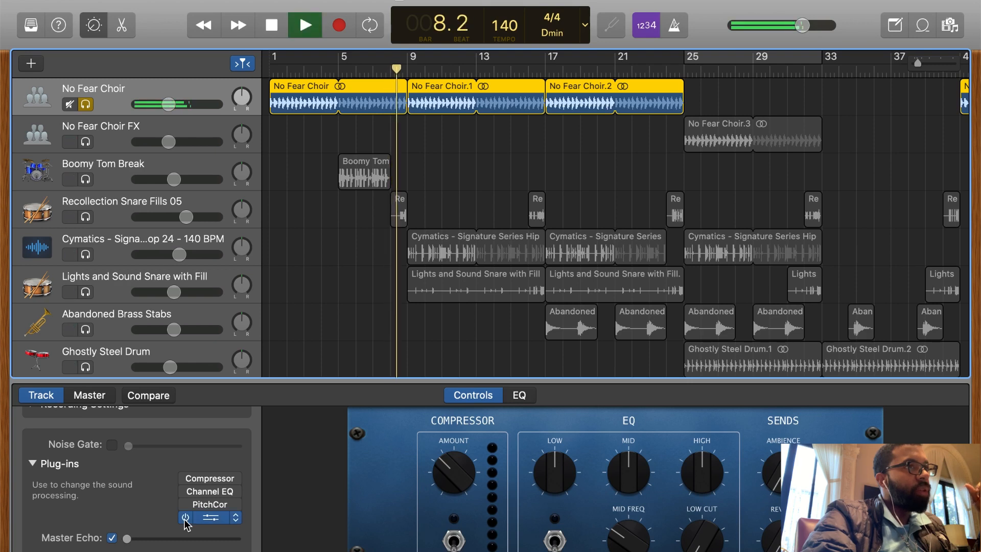
{"action": "key", "text": "space"}
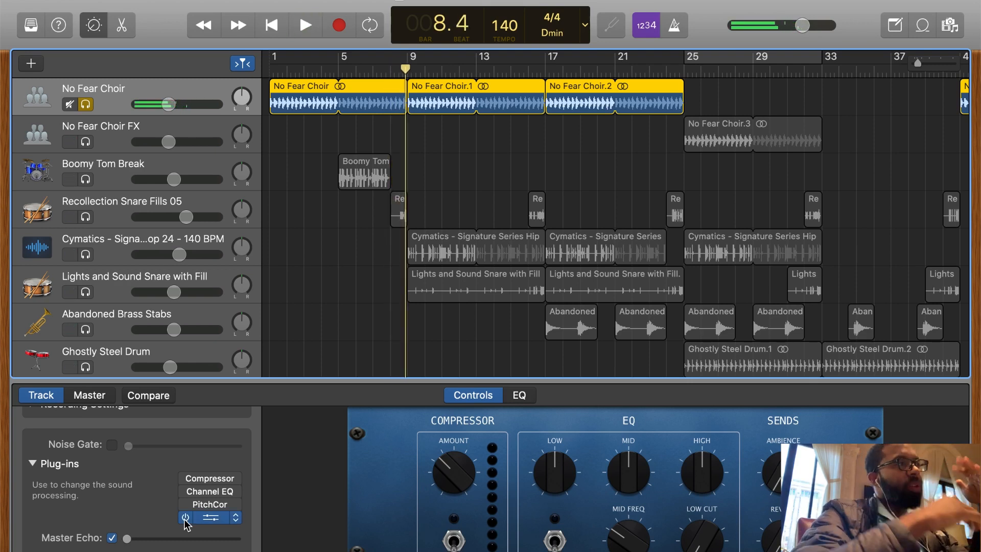
Turn PitchCor and Channel EQ back on for the No Fear Choir track and take the track out of solo.
{"action": "left_click", "coordinate": [187, 501]}
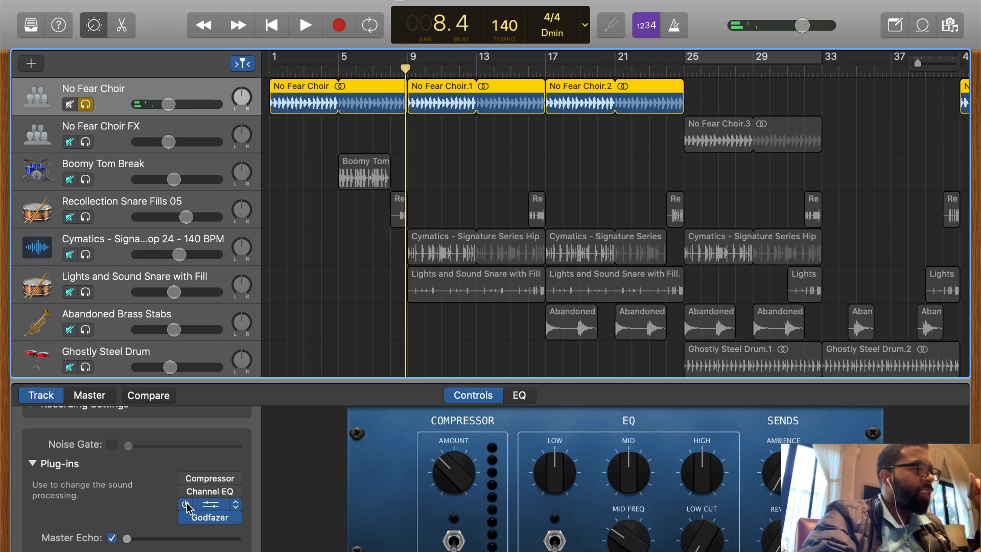
{"action": "left_click", "coordinate": [185, 491]}
{"action": "left_click", "coordinate": [86, 104]}
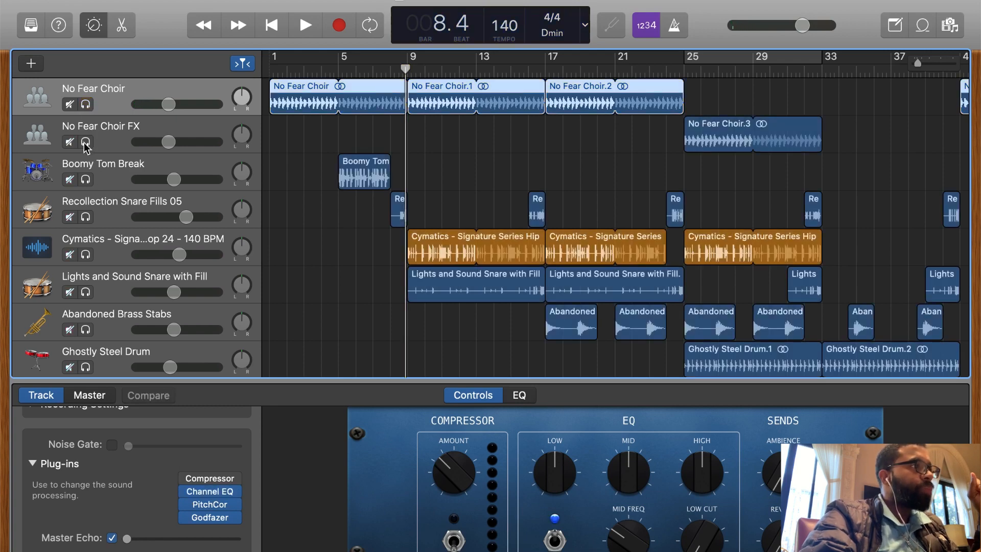
Solo and select the No Fear Choir FX track, open its Godfazer plug-in to inspect the preset, and close the window.
{"action": "left_click", "coordinate": [85, 142]}
{"action": "left_click", "coordinate": [110, 137]}
{"action": "mouse_move", "coordinate": [207, 491]}
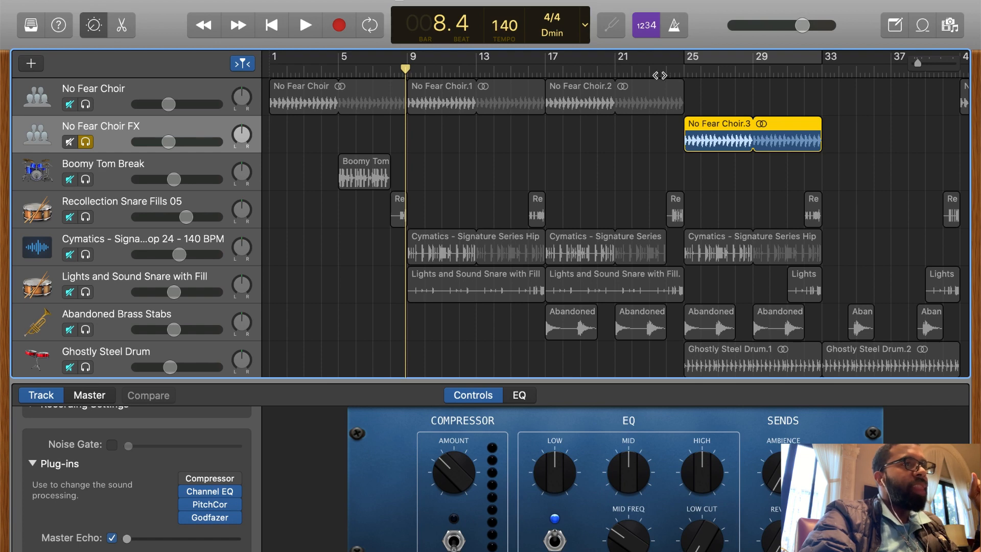
{"action": "mouse_move", "coordinate": [219, 523]}
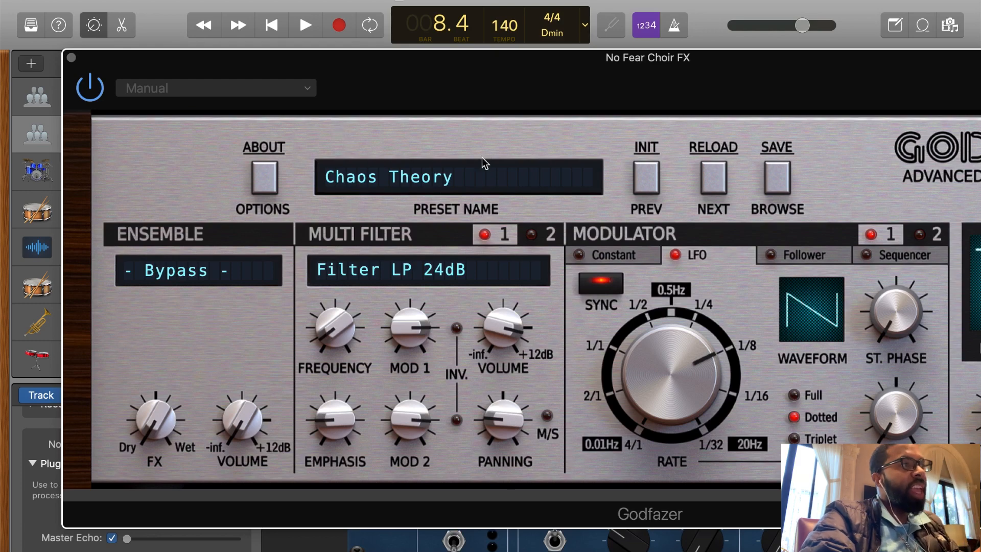
{"action": "left_click", "coordinate": [71, 57]}
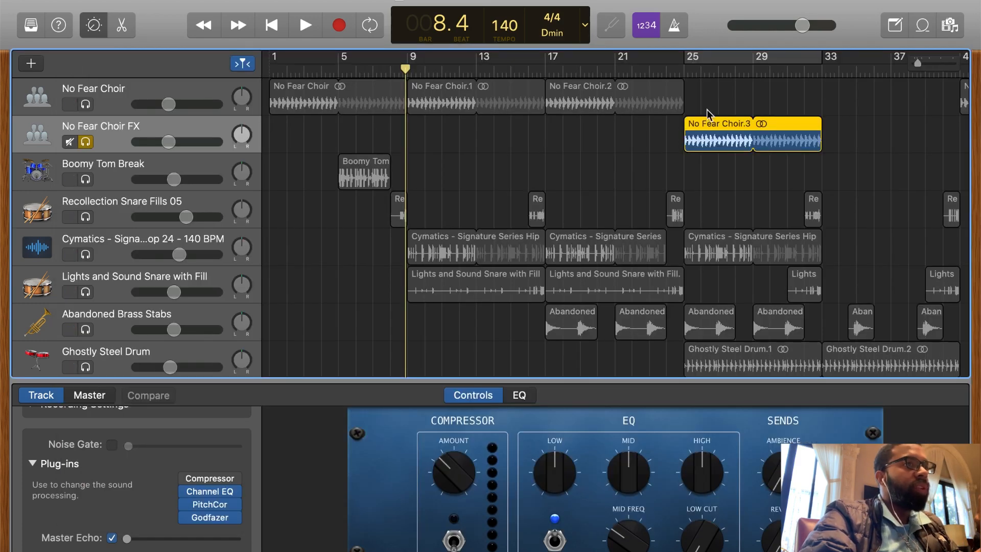
Play the No Fear Choir FX track from bar 24 with Godfazer bypassed, switch the plug-in back on midway, and stop playback.
{"action": "left_click", "coordinate": [666, 60]}
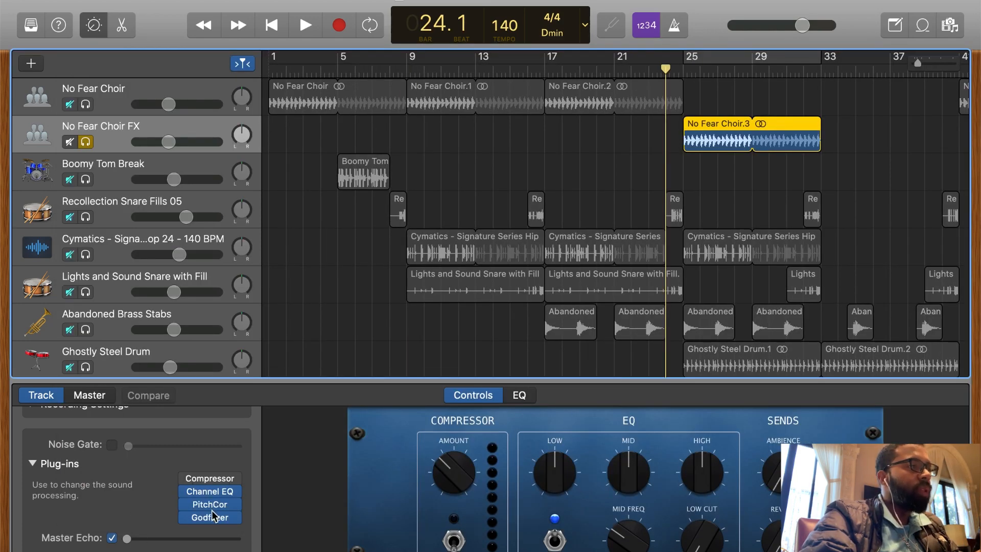
{"action": "left_click", "coordinate": [185, 517]}
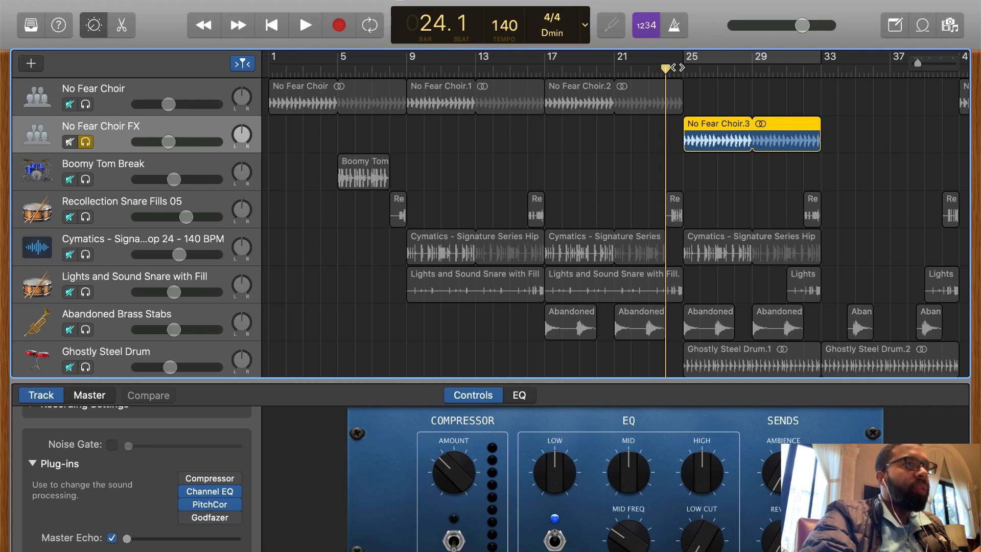
{"action": "key", "text": "space"}
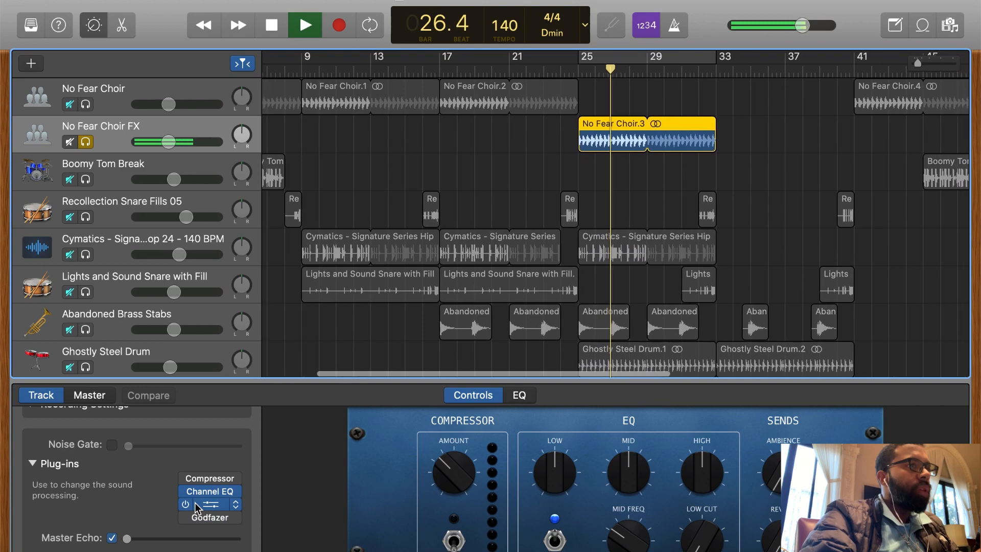
{"action": "left_click", "coordinate": [187, 517]}
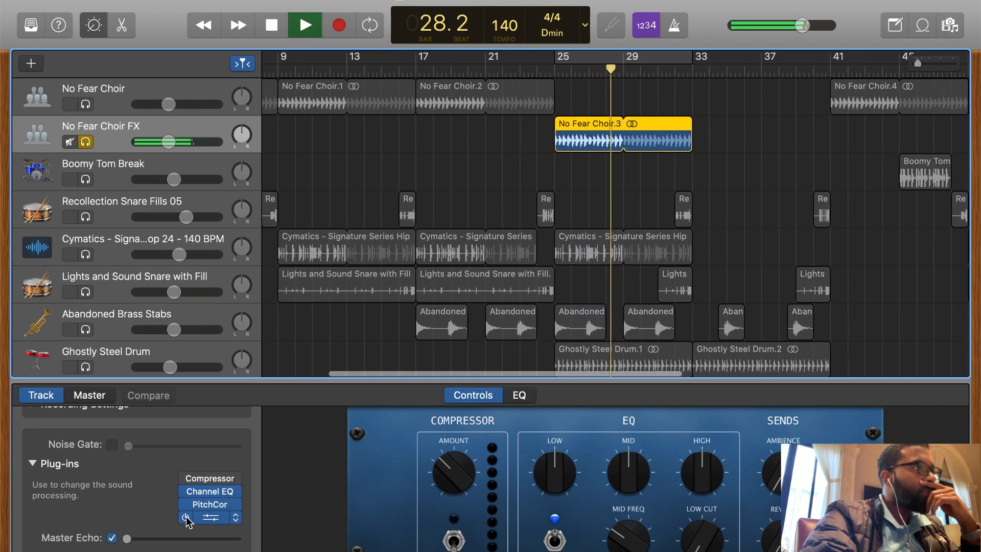
{"action": "key", "text": "space"}
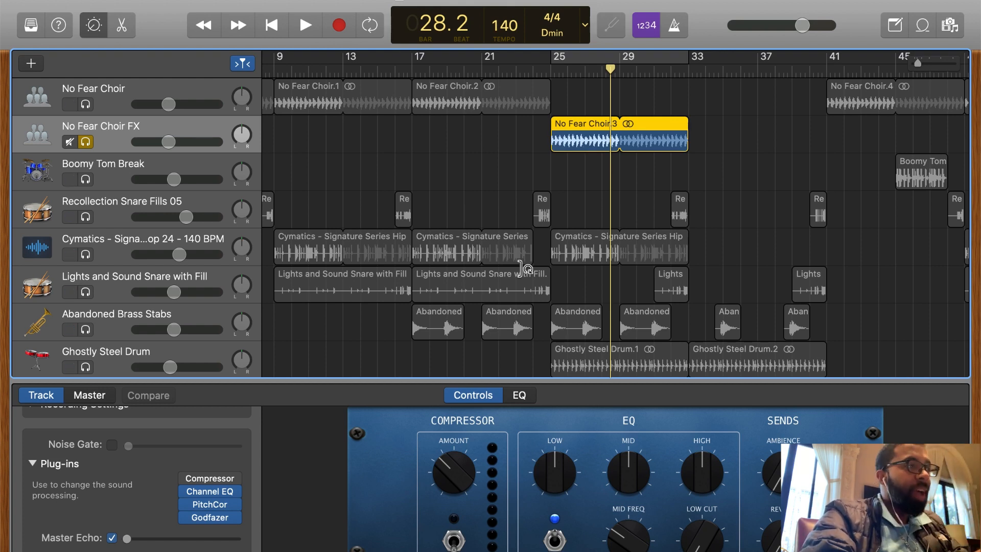
Check the Godfazer preset on the No Fear Choir FX track again, and replay its region from about bar 25 with effects on.
{"action": "left_click", "coordinate": [209, 517]}
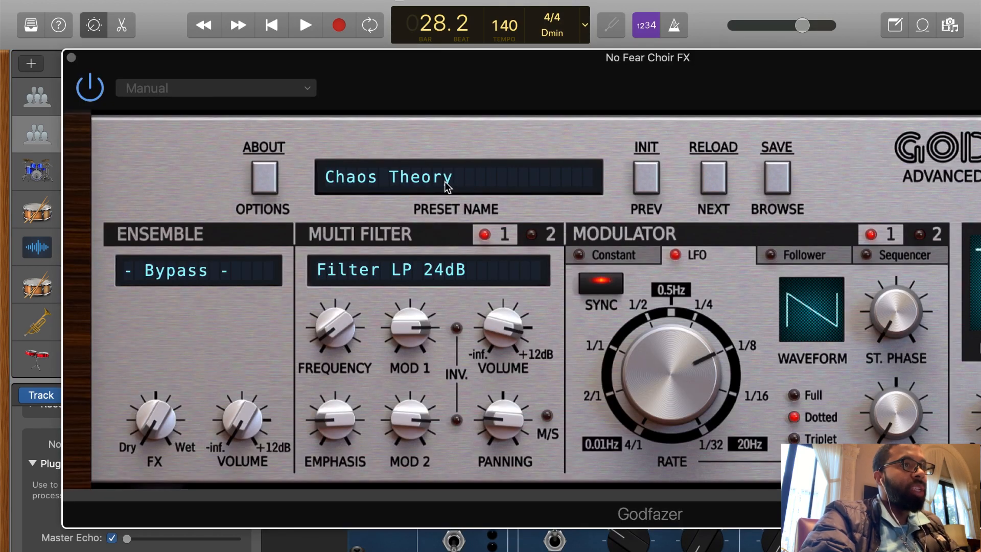
{"action": "left_click", "coordinate": [72, 58]}
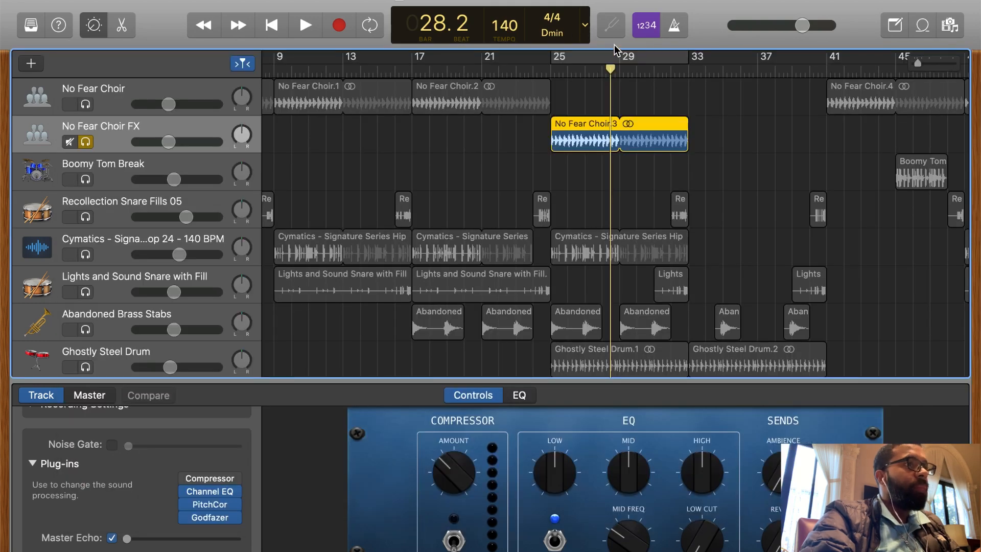
{"action": "left_click", "coordinate": [562, 65]}
{"action": "key", "text": "space"}
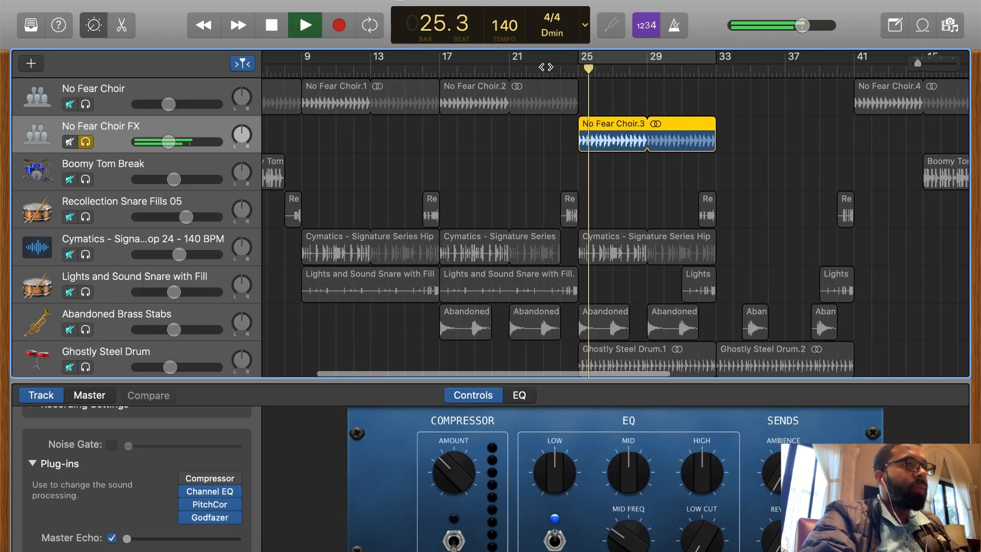
{"action": "key", "text": "space"}
Select and solo the Boomy Tom Break track, and take the No Fear Choir FX track out of solo.
{"action": "scroll", "coordinate": [346, 290], "scroll_direction": "left", "scroll_amount": 5}
{"action": "left_click", "coordinate": [100, 170]}
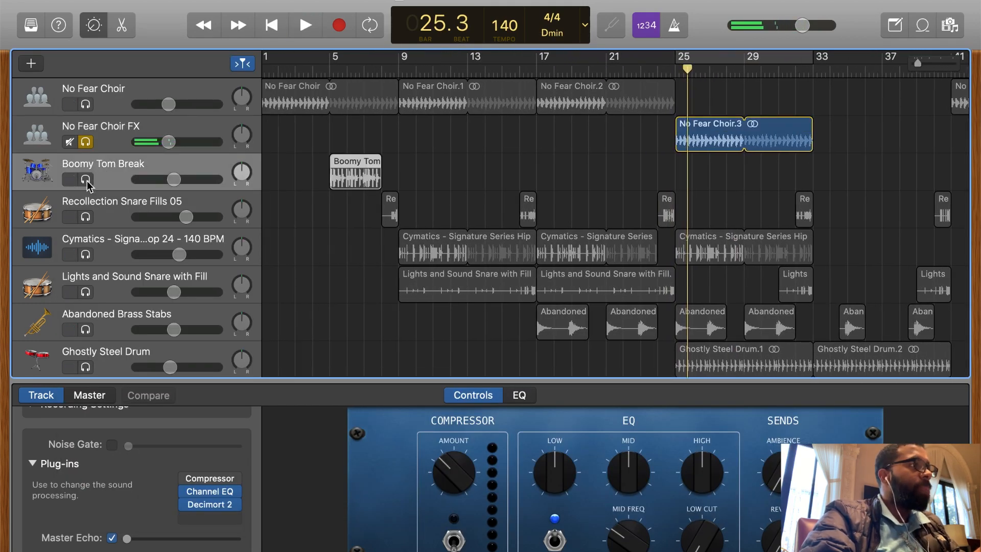
{"action": "left_click", "coordinate": [85, 179]}
{"action": "left_click", "coordinate": [85, 141]}
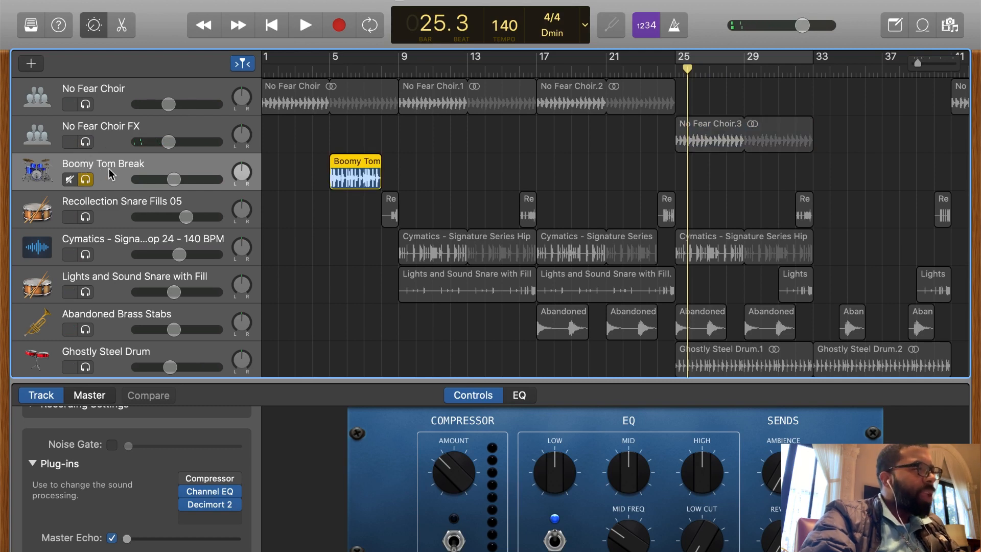
{"action": "scroll", "coordinate": [112, 174], "scroll_direction": "down", "scroll_amount": 1}
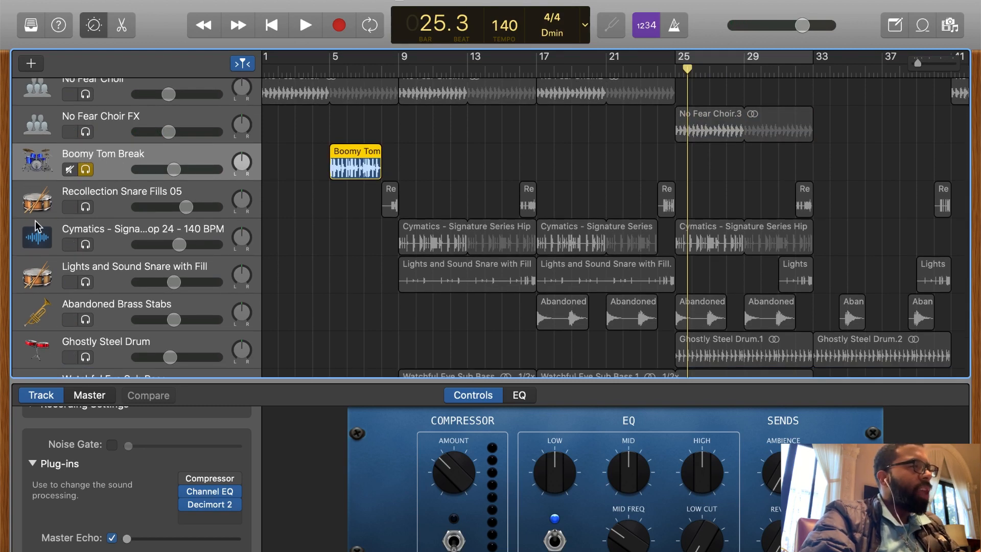
{"action": "scroll", "coordinate": [131, 162], "scroll_direction": "up", "scroll_amount": 1}
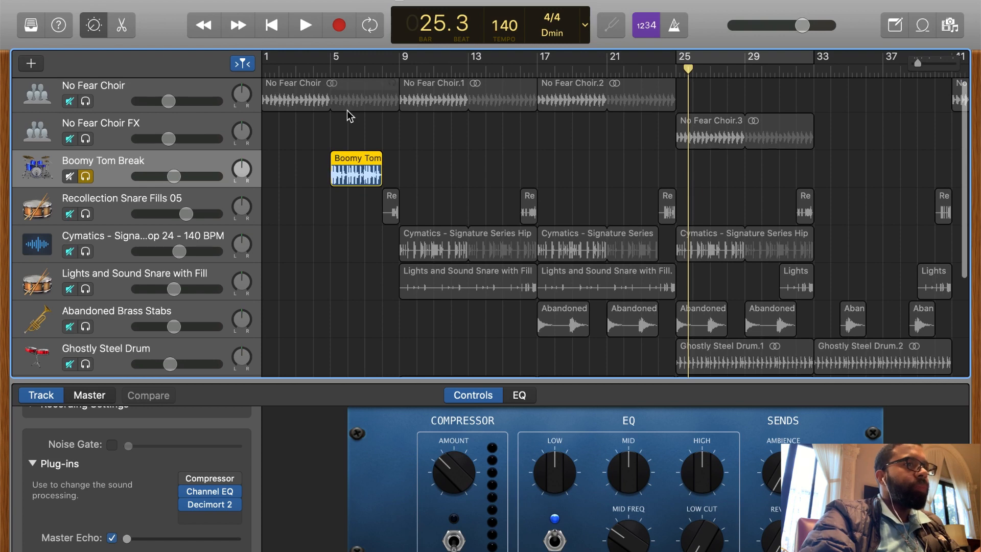
{"action": "scroll", "coordinate": [348, 115], "scroll_direction": "right", "scroll_amount": 6}
{"action": "scroll", "coordinate": [347, 115], "scroll_direction": "left", "scroll_amount": 4}
{"action": "scroll", "coordinate": [369, 68], "scroll_direction": "left", "scroll_amount": 2}
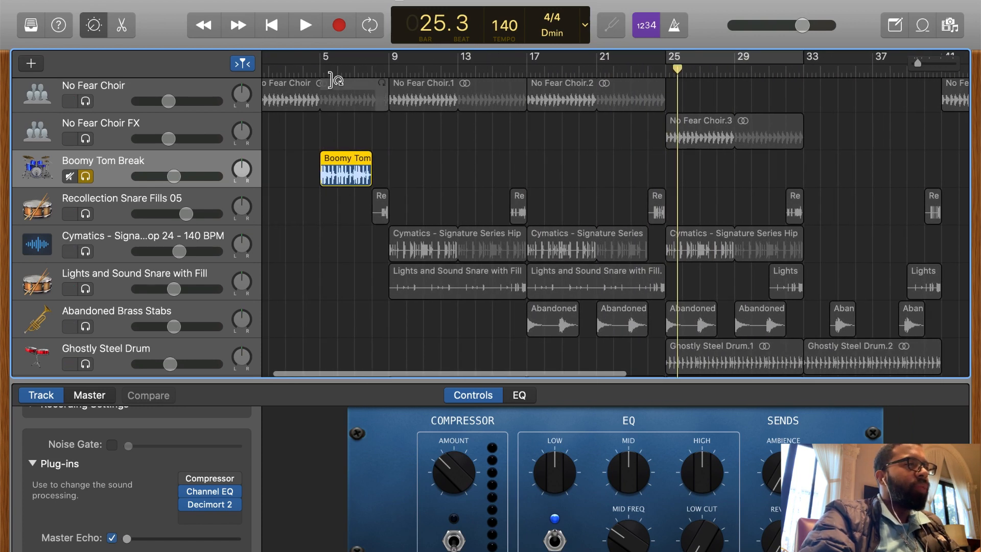
Play the Boomy Tom Break region from bar 5 with Channel EQ and Decimort 2 bypassed, and stop playback.
{"action": "left_click", "coordinate": [320, 72]}
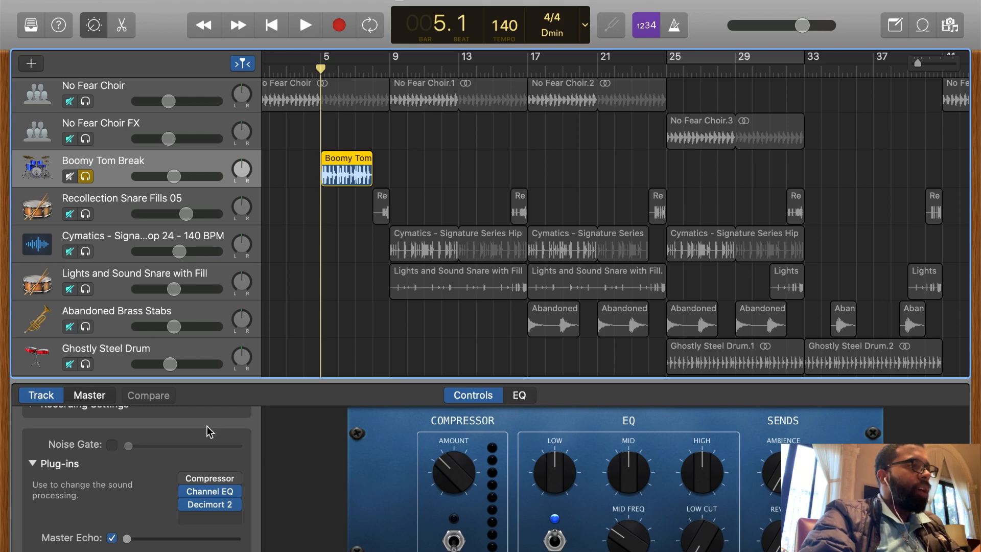
{"action": "left_click", "coordinate": [182, 491]}
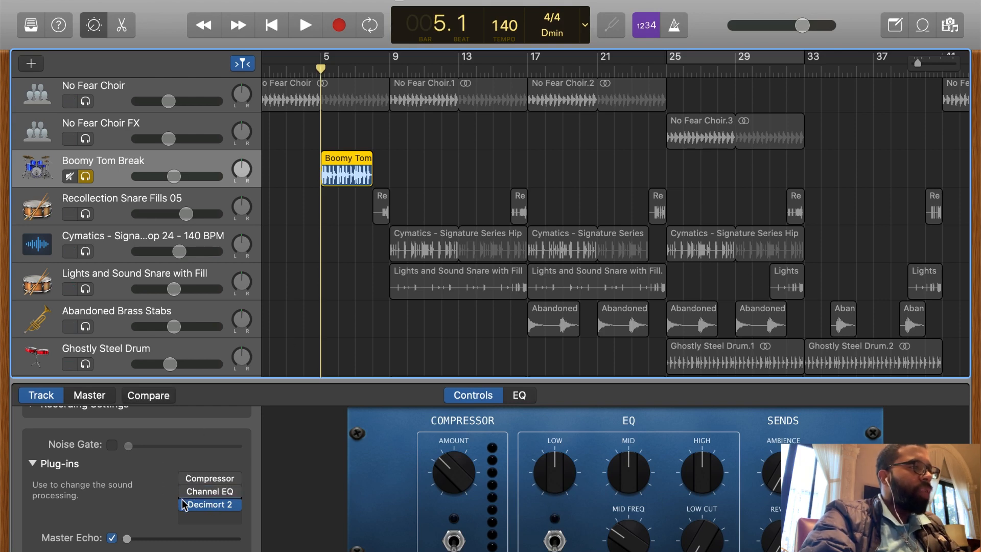
{"action": "left_click", "coordinate": [183, 504]}
{"action": "key", "text": "space"}
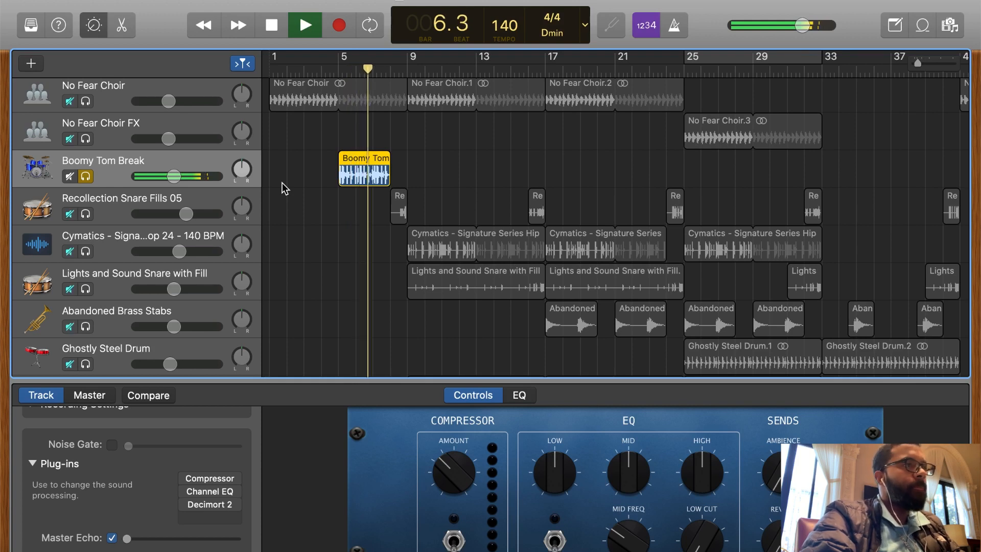
{"action": "key", "text": "space"}
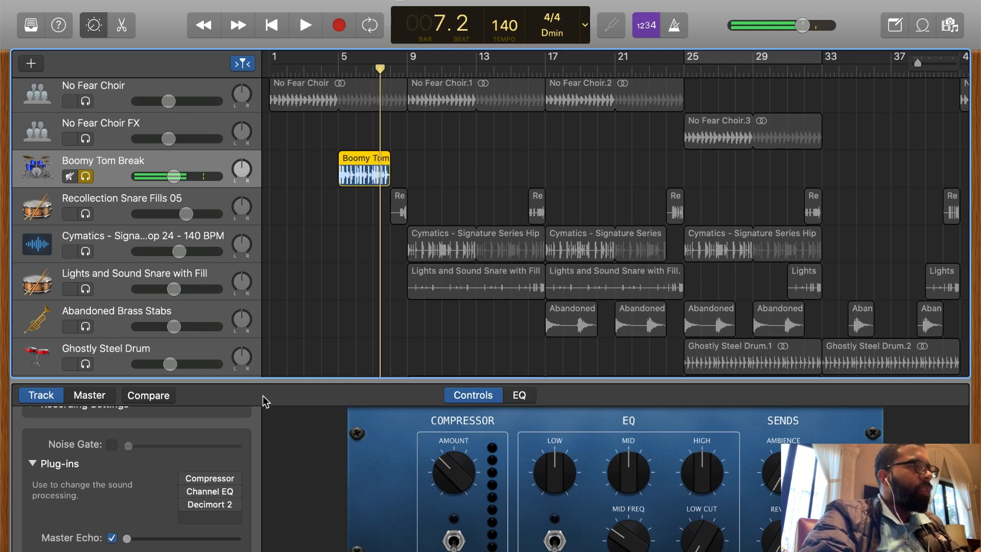
Return the playhead to bar 5, switch Channel EQ and Decimort 2 back on, and inspect the Decimort 2 preset on Boomy Tom Break.
{"action": "left_click", "coordinate": [339, 68]}
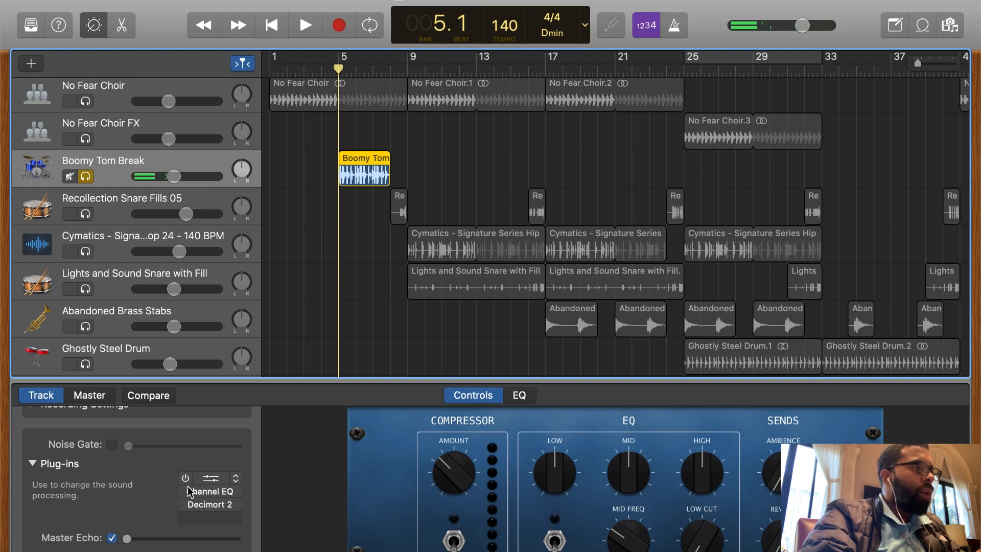
{"action": "left_click", "coordinate": [199, 493]}
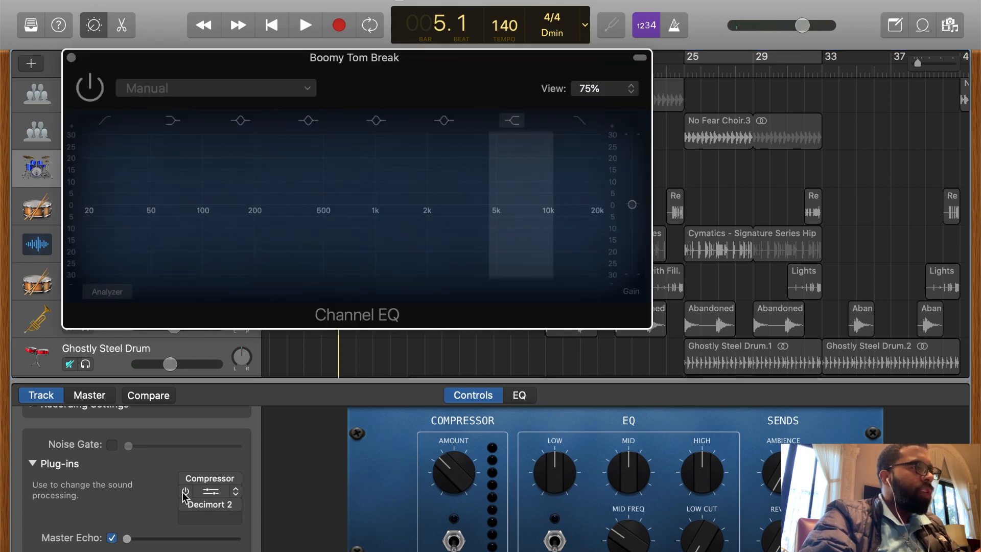
{"action": "left_click", "coordinate": [185, 493]}
{"action": "left_click", "coordinate": [206, 505]}
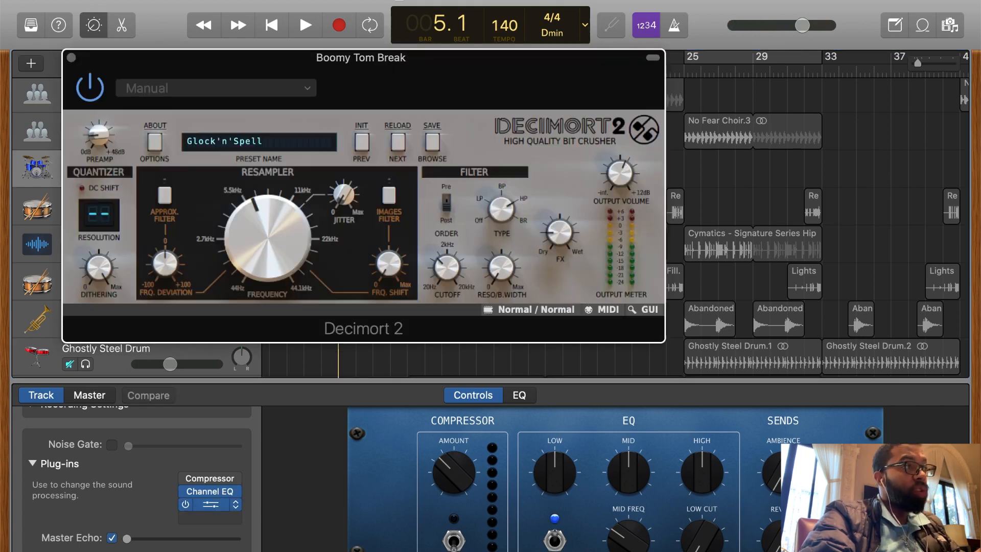
{"action": "left_click", "coordinate": [71, 57]}
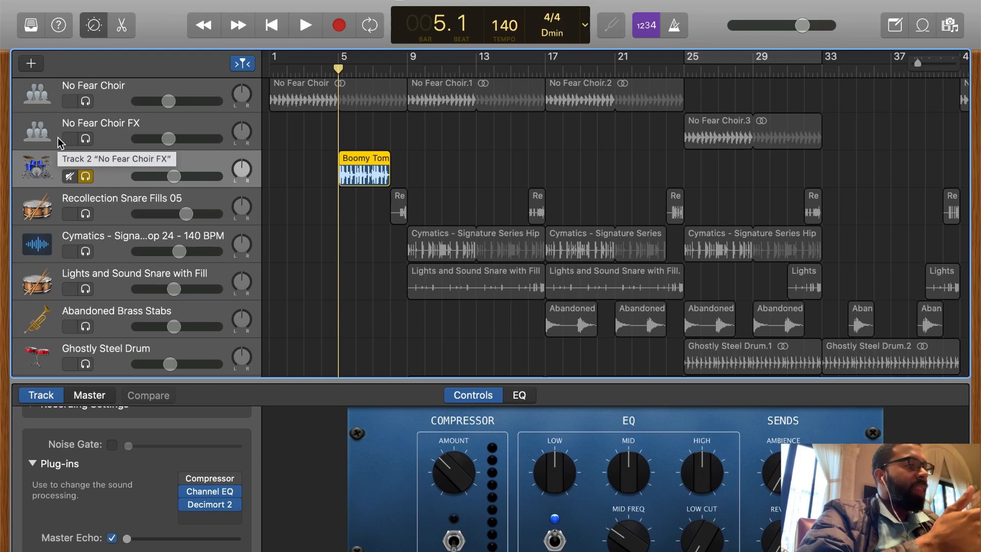
{"action": "left_click", "coordinate": [213, 505]}
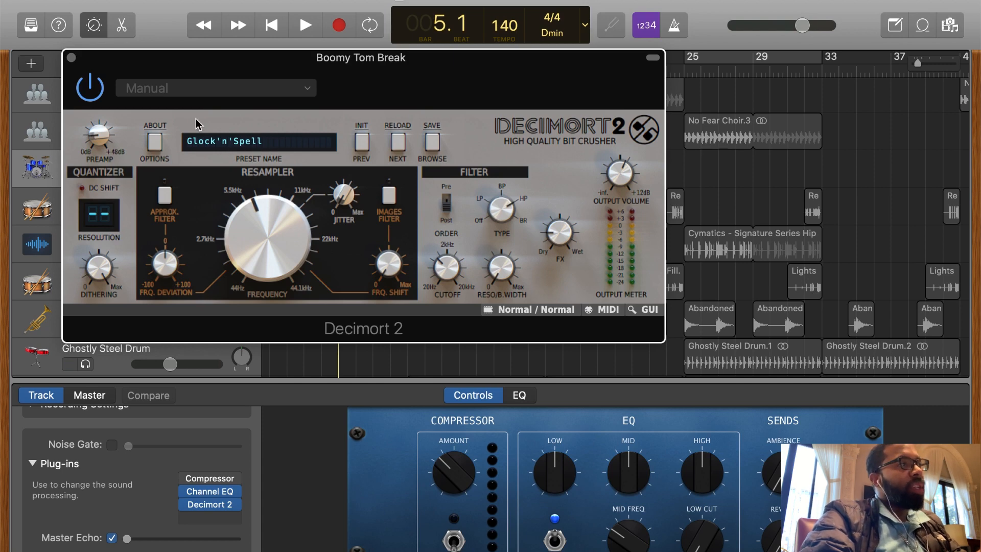
{"action": "left_click", "coordinate": [71, 57]}
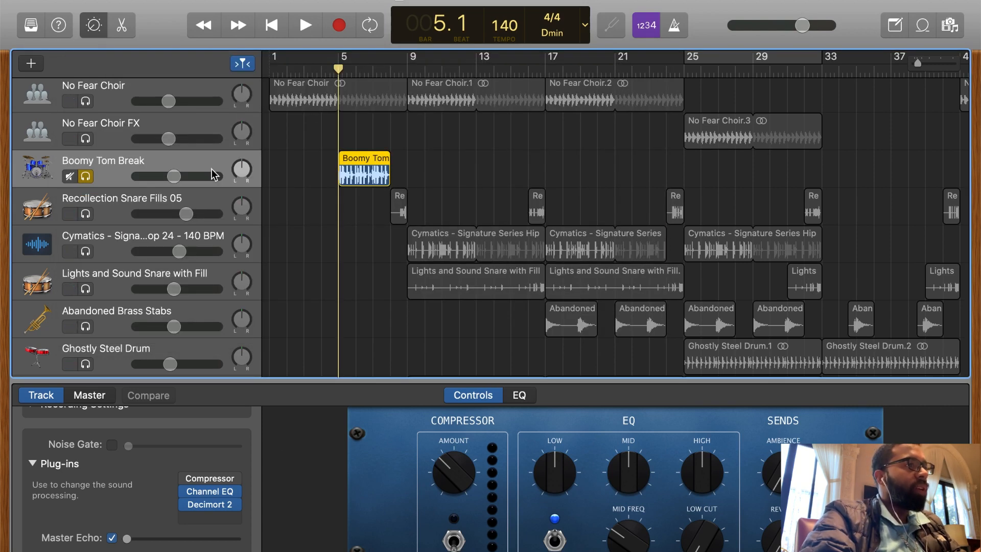
Play the Boomy Tom Break region from bar 5 in several passes, toggling Decimort 2 to compare the sound, and stop playback.
{"action": "mouse_move", "coordinate": [186, 504]}
{"action": "key", "text": "space"}
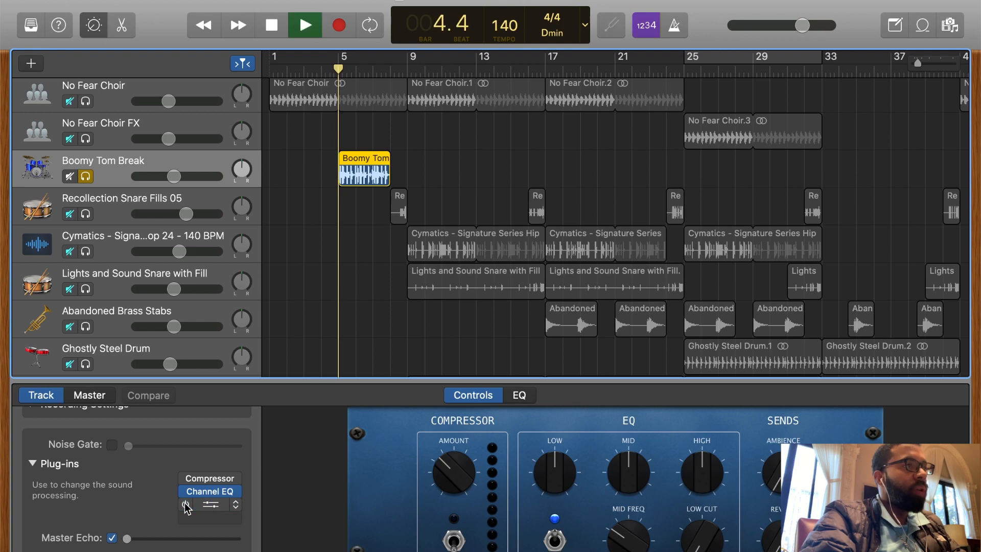
{"action": "key", "text": "space"}
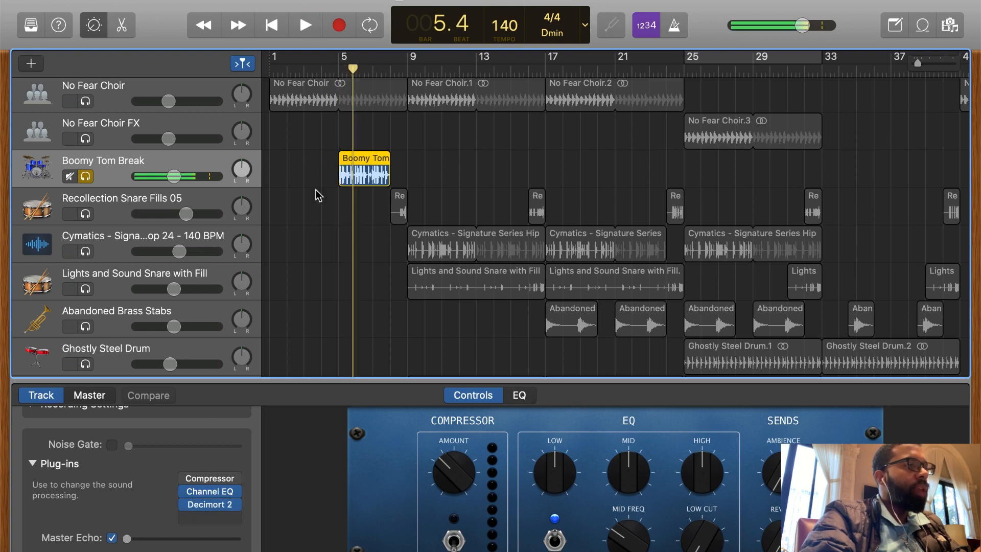
{"action": "left_click", "coordinate": [340, 74]}
{"action": "key", "text": "space"}
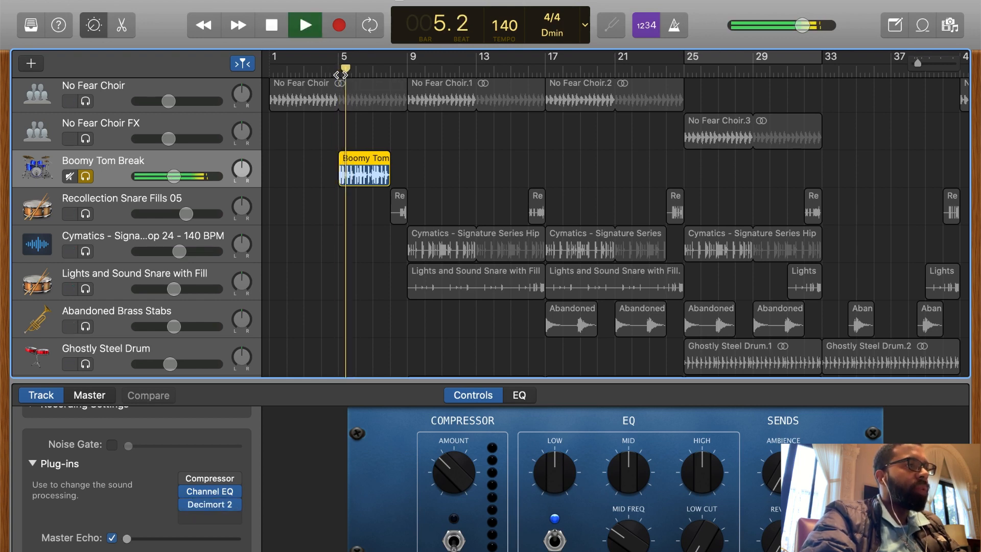
{"action": "key", "text": "space"}
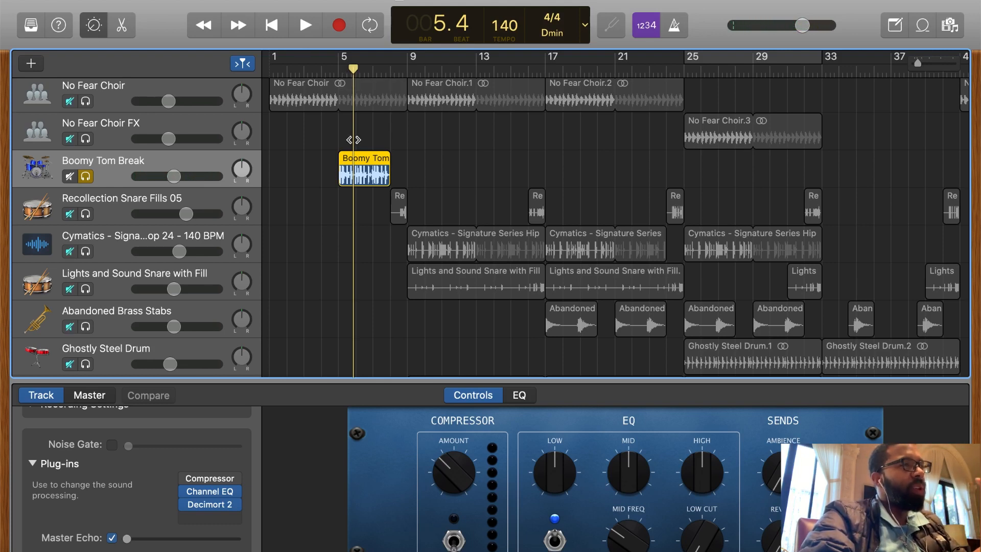
{"action": "key", "text": "space"}
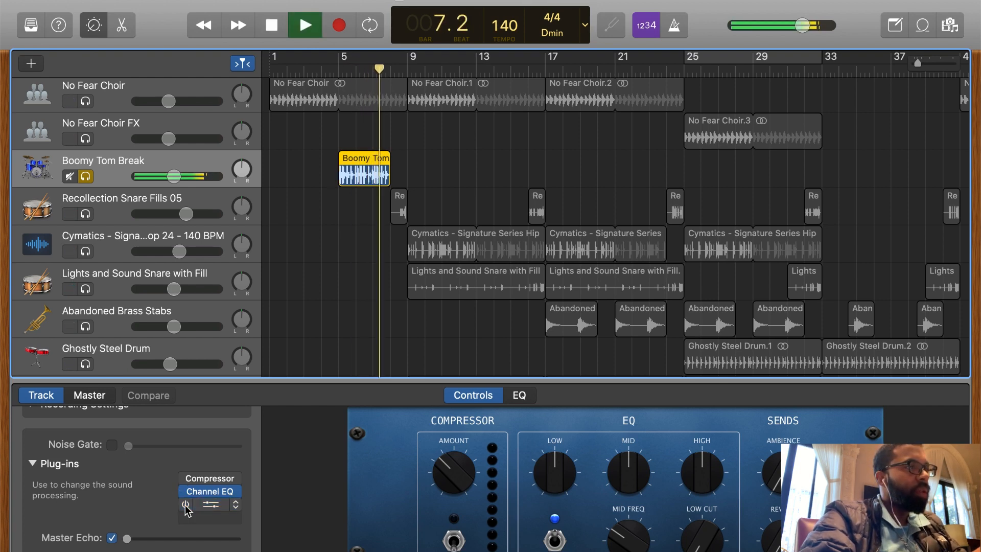
{"action": "key", "text": "space"}
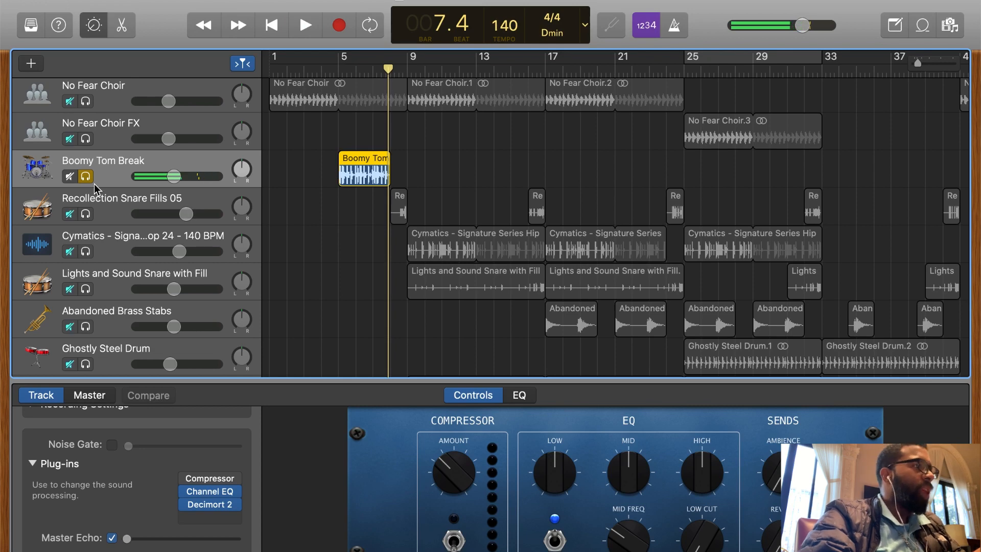
Solo and select Recollection Snare Fills 05 instead of Boomy Tom Break, and play its first fill up to about bar 9.
{"action": "key", "text": "s"}
{"action": "left_click", "coordinate": [85, 214]}
{"action": "left_click", "coordinate": [110, 207]}
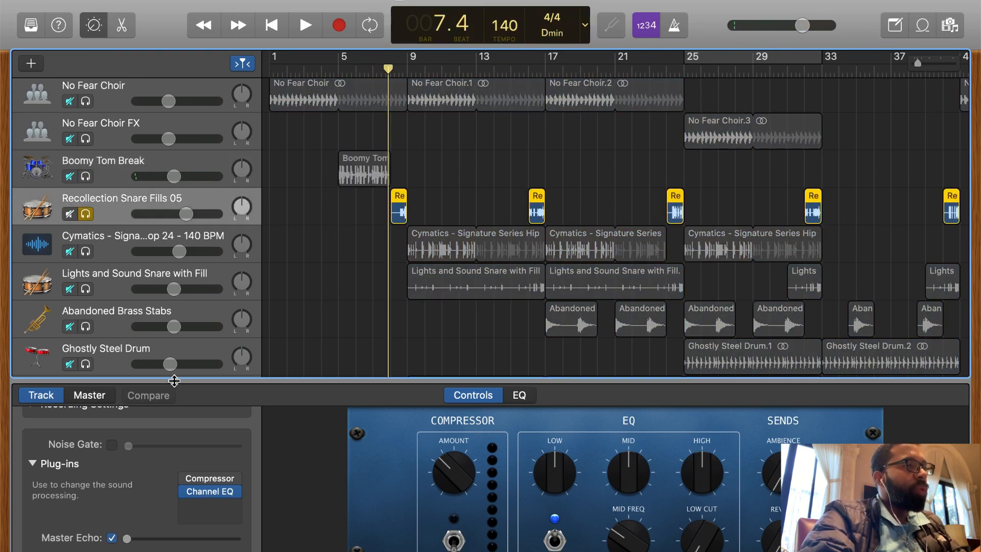
{"action": "mouse_move", "coordinate": [193, 524]}
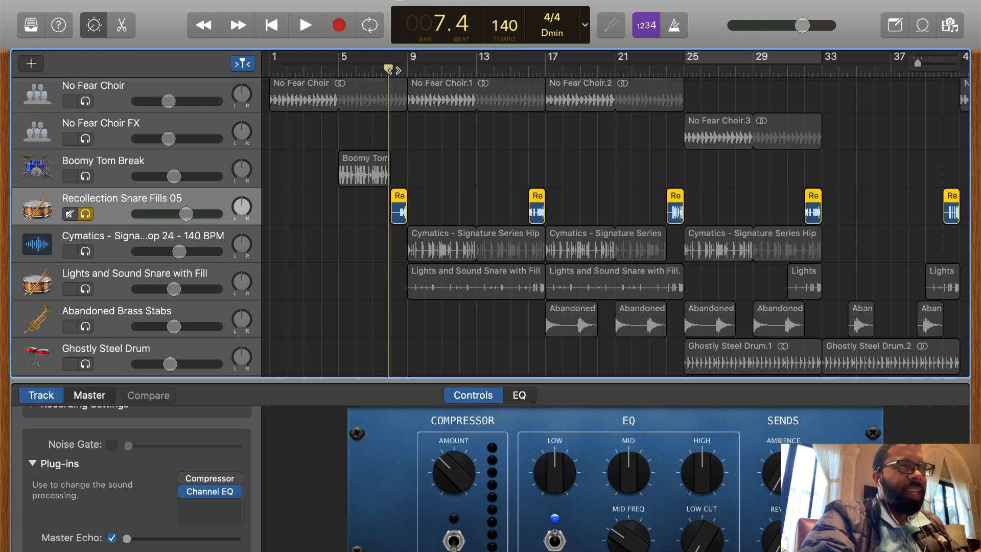
{"action": "key", "text": "space"}
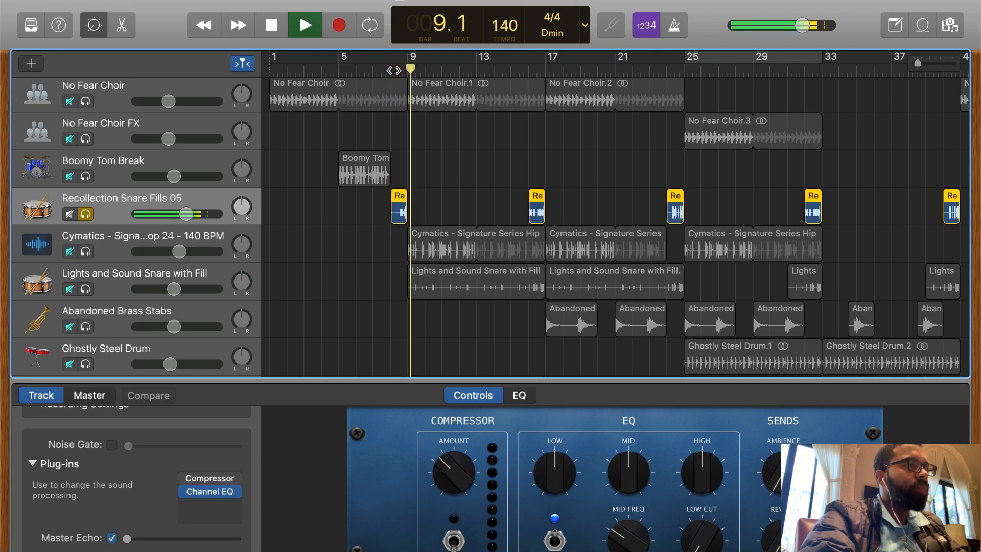
{"action": "key", "text": "space"}
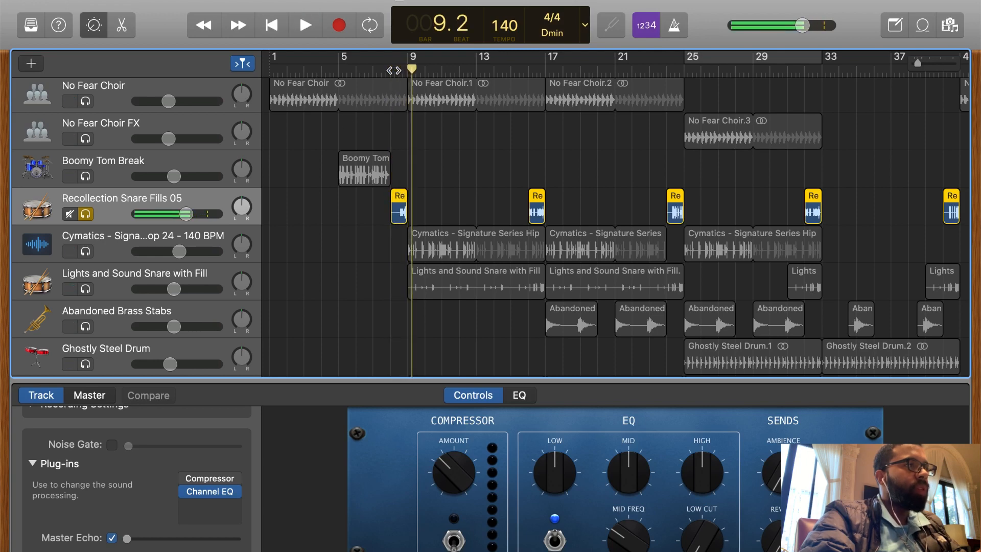
Take Recollection Snare Fills 05 out of solo, and solo and select the Cymatics drum loop track.
{"action": "left_click", "coordinate": [85, 214]}
{"action": "left_click", "coordinate": [85, 251]}
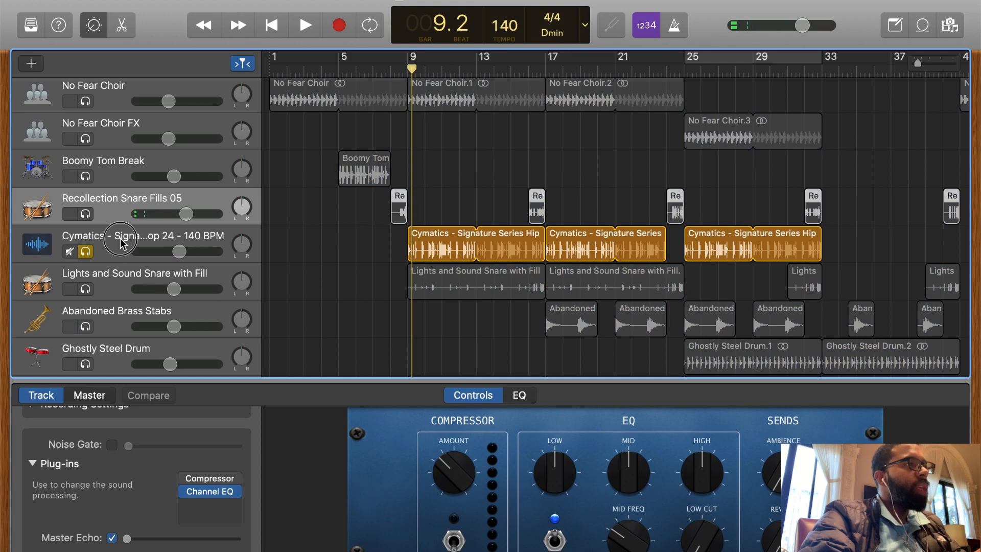
{"action": "left_click", "coordinate": [122, 244]}
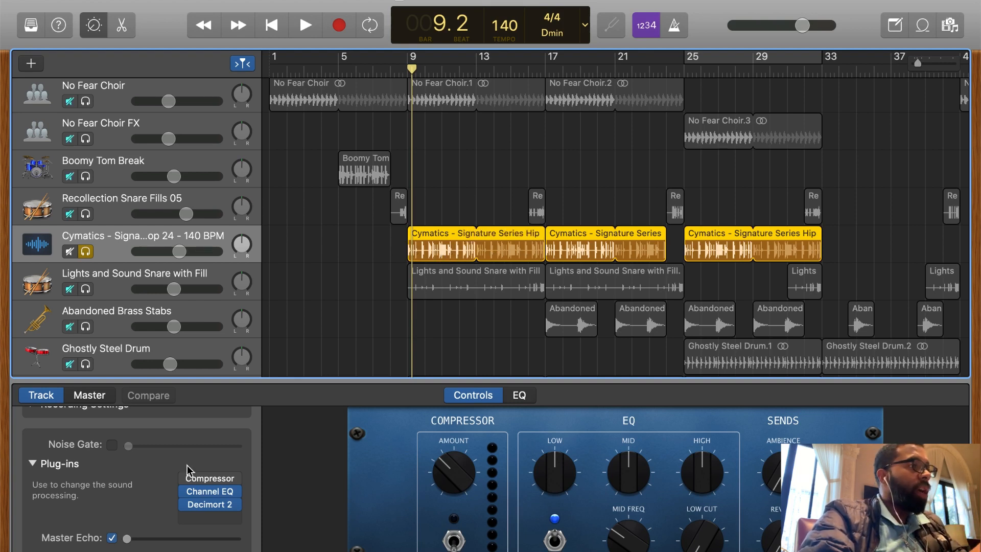
Bypass Decimort 2 and Channel EQ on the Cymatics drum loop and play it dry from bar 9 to about bar 12.
{"action": "scroll", "coordinate": [187, 465], "scroll_direction": "down", "scroll_amount": 1}
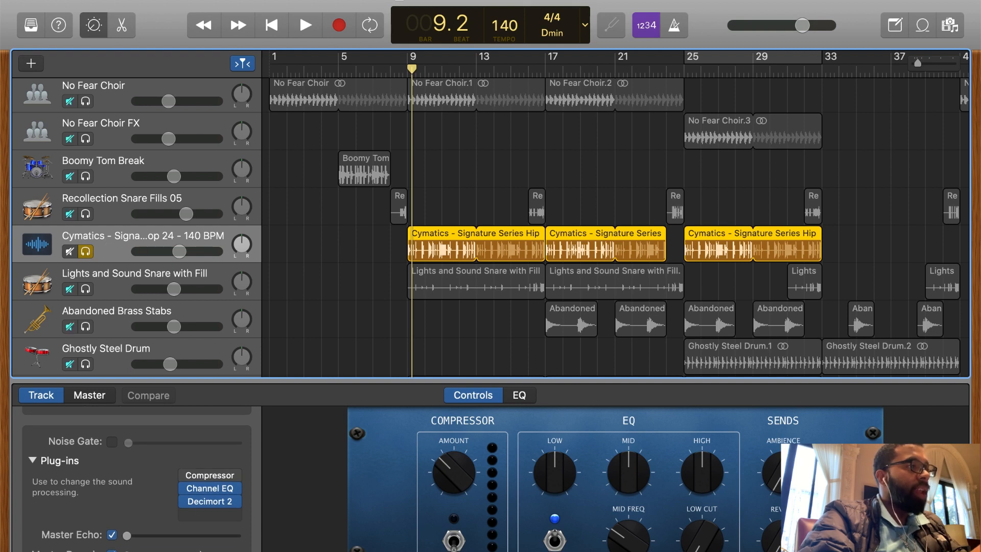
{"action": "left_click", "coordinate": [183, 500]}
{"action": "left_click", "coordinate": [183, 488]}
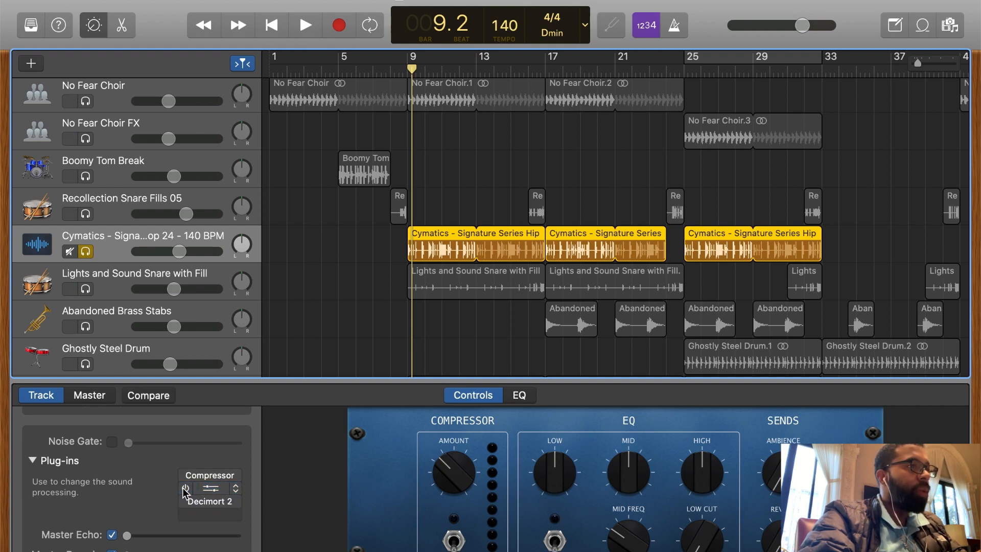
{"action": "key", "text": "space"}
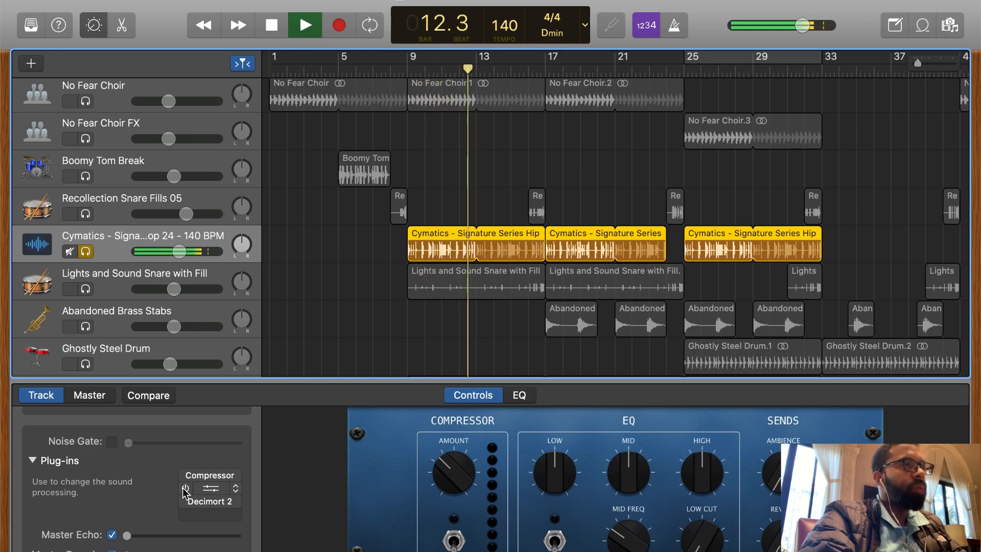
{"action": "key", "text": "space"}
Switch Channel EQ and Decimort 2 back on for the Cymatics drum loop, and inspect the Decimort 2 preset before closing its window.
{"action": "left_click", "coordinate": [185, 487]}
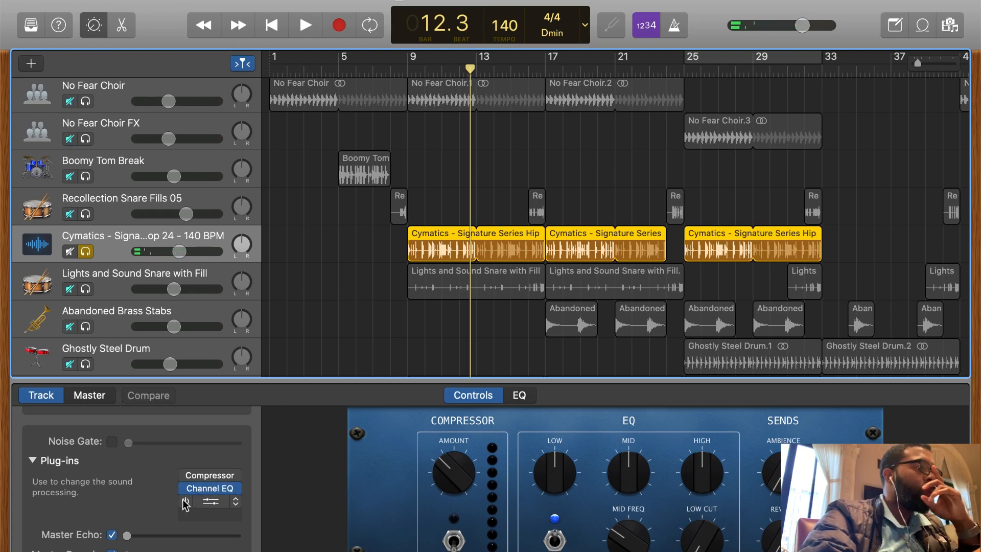
{"action": "left_click", "coordinate": [185, 502]}
{"action": "left_click", "coordinate": [208, 500]}
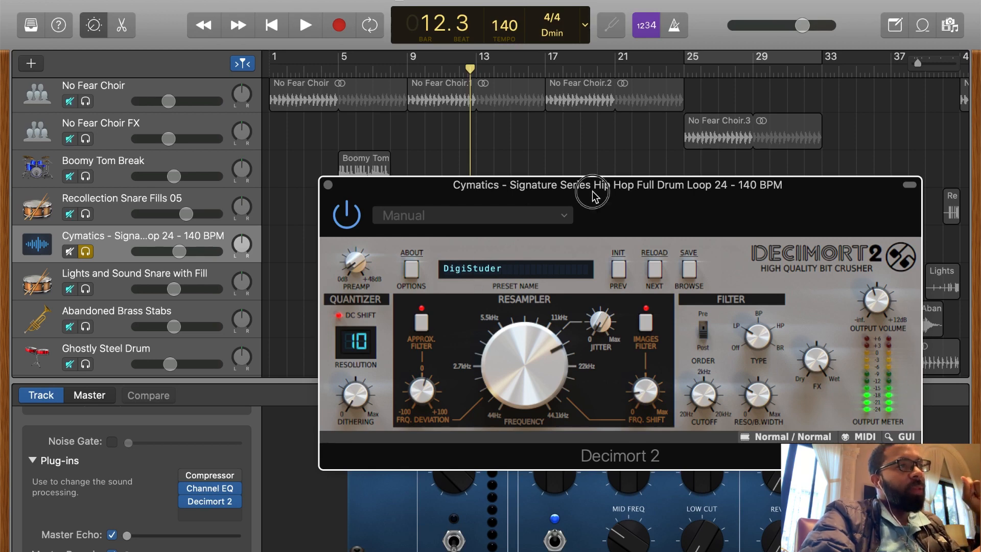
{"action": "left_click_drag", "start_coordinate": [545, 203], "coordinate": [499, 154]}
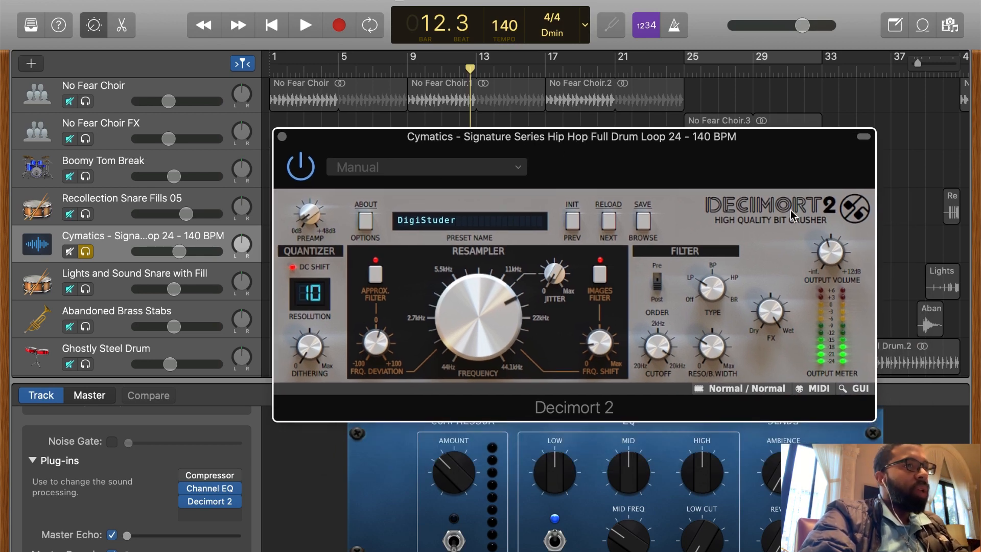
{"action": "left_click", "coordinate": [281, 136]}
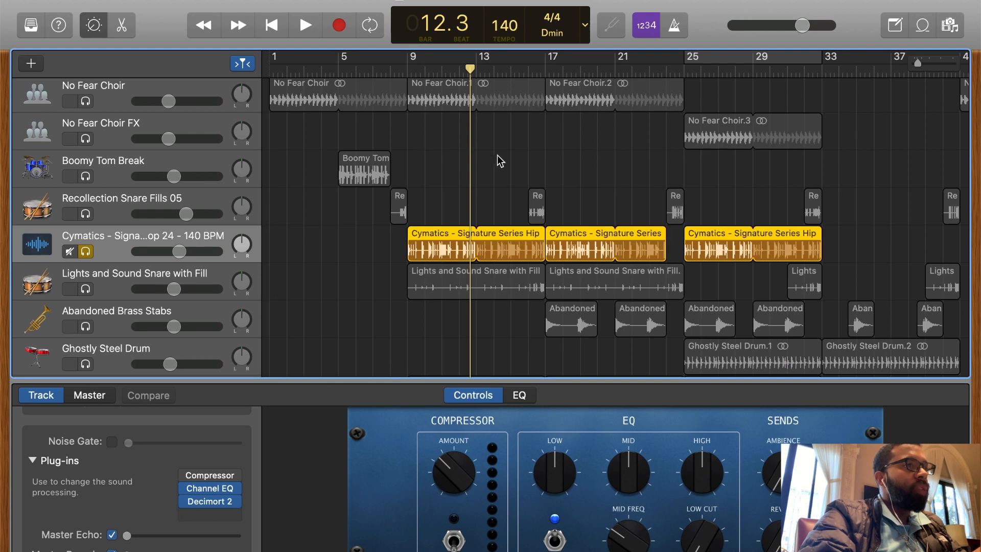
Play the Cymatics drum loop from about bar 12 to bar 18 with a pause, toggling Decimort 2 to compare the sound.
{"action": "key", "text": "space"}
{"action": "mouse_move", "coordinate": [186, 503]}
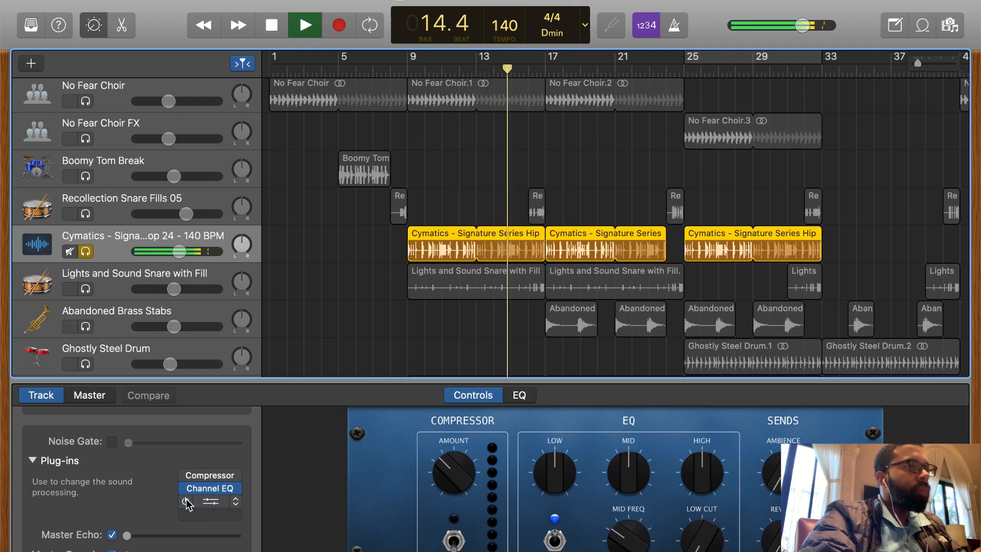
{"action": "key", "text": "space"}
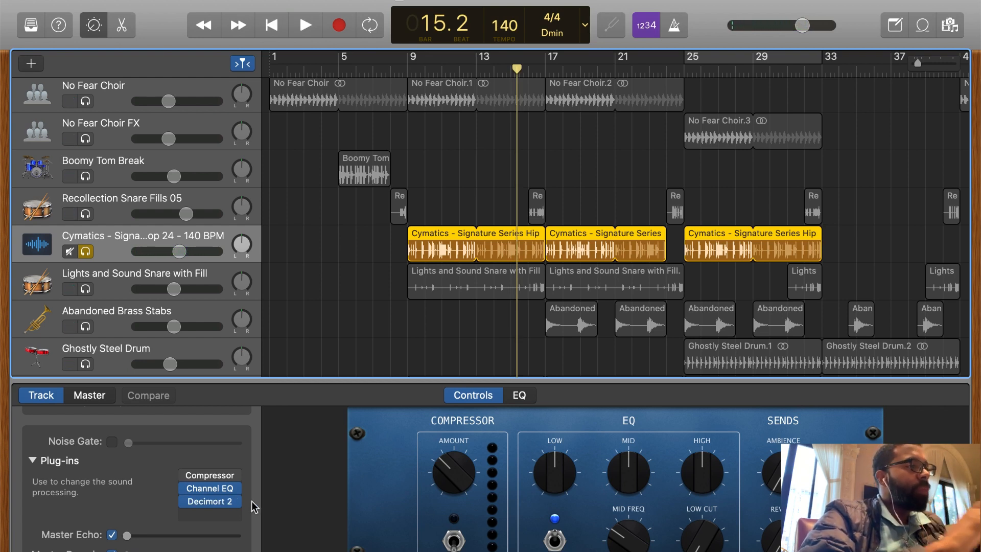
{"action": "mouse_move", "coordinate": [229, 502]}
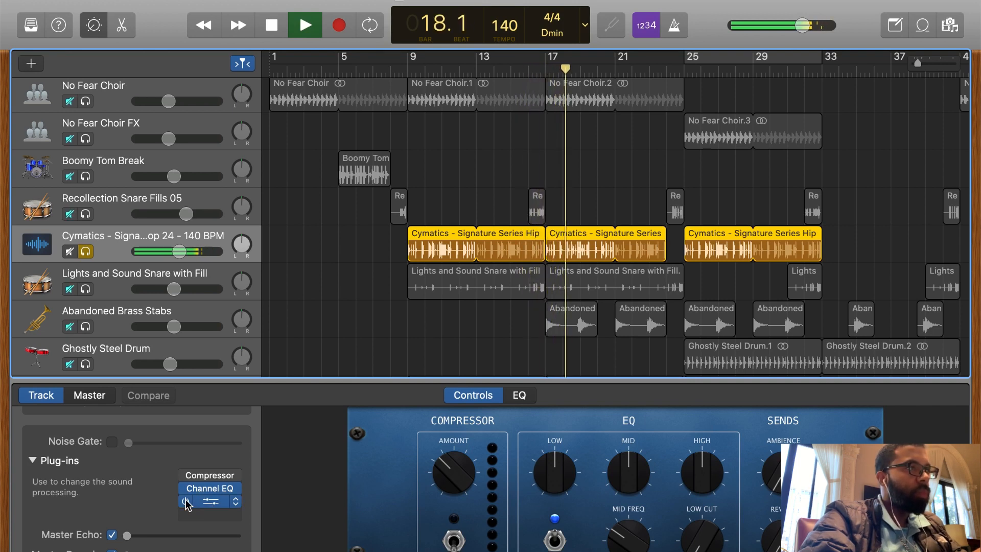
{"action": "key", "text": "space"}
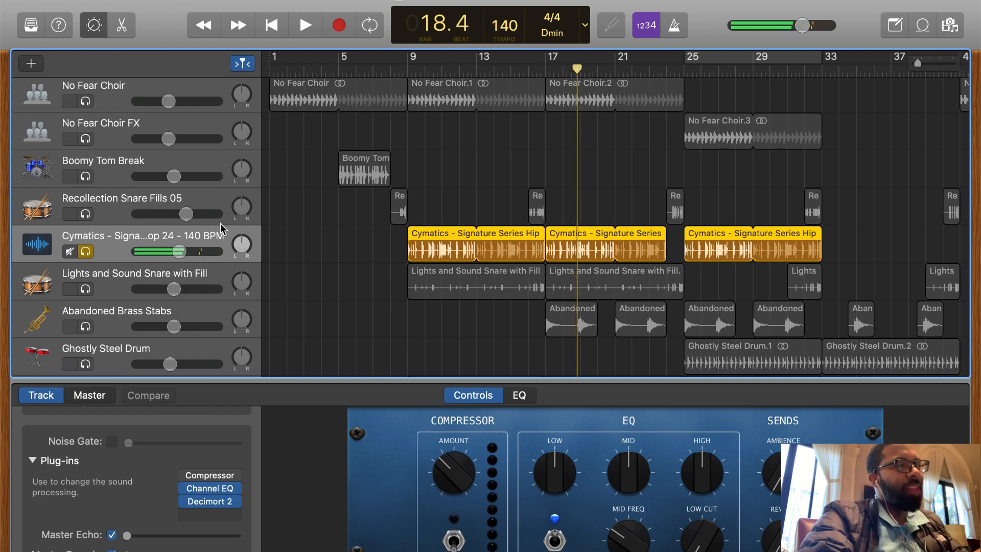
Take the Cymatics drum loop out of solo, and select and solo the Lights and Sound Snare with Fill track.
{"action": "left_click", "coordinate": [85, 250]}
{"action": "left_click", "coordinate": [109, 287]}
{"action": "scroll", "coordinate": [130, 284], "scroll_direction": "down", "scroll_amount": 2}
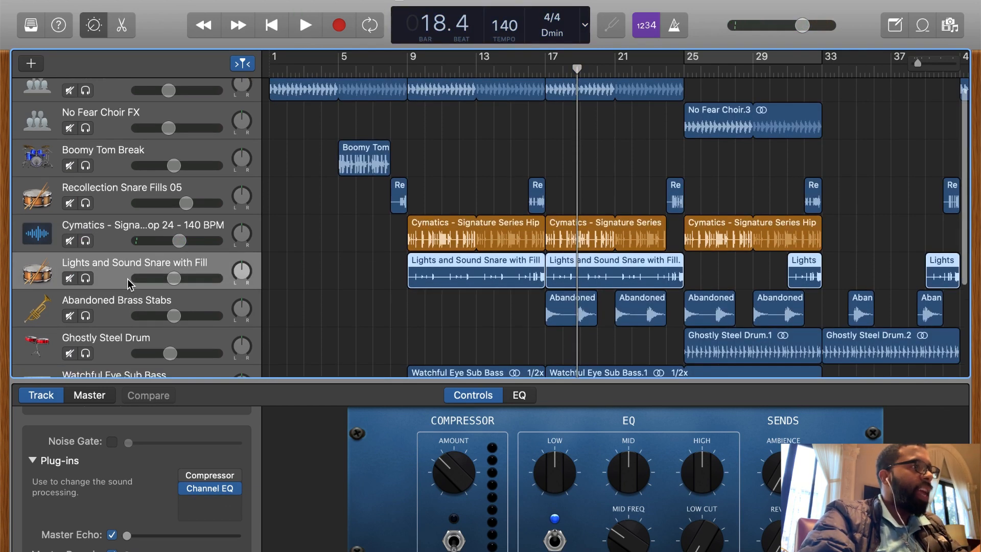
{"action": "left_click", "coordinate": [85, 278]}
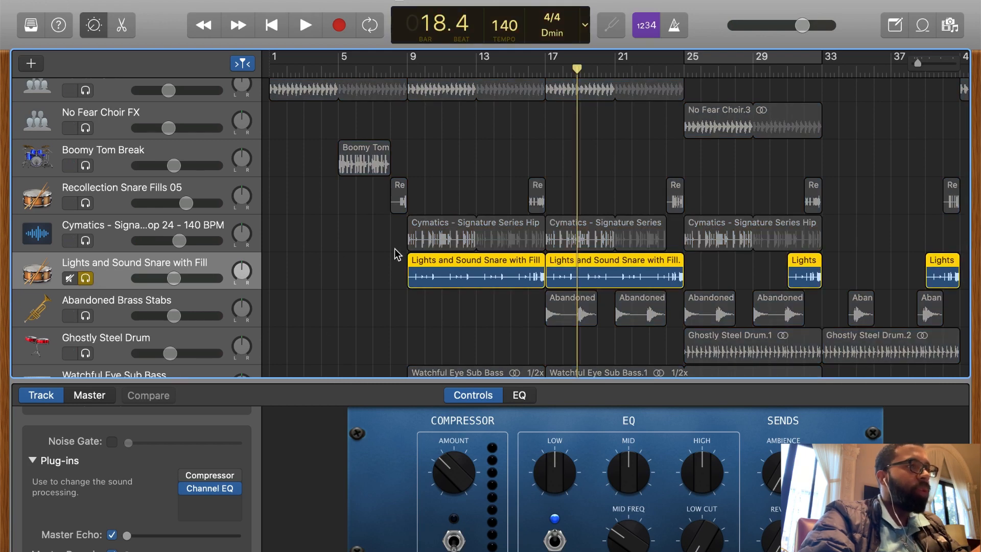
Play the soloed Lights and Sound Snare with Fill track from bar 9 to about bar 17.
{"action": "left_click", "coordinate": [424, 68]}
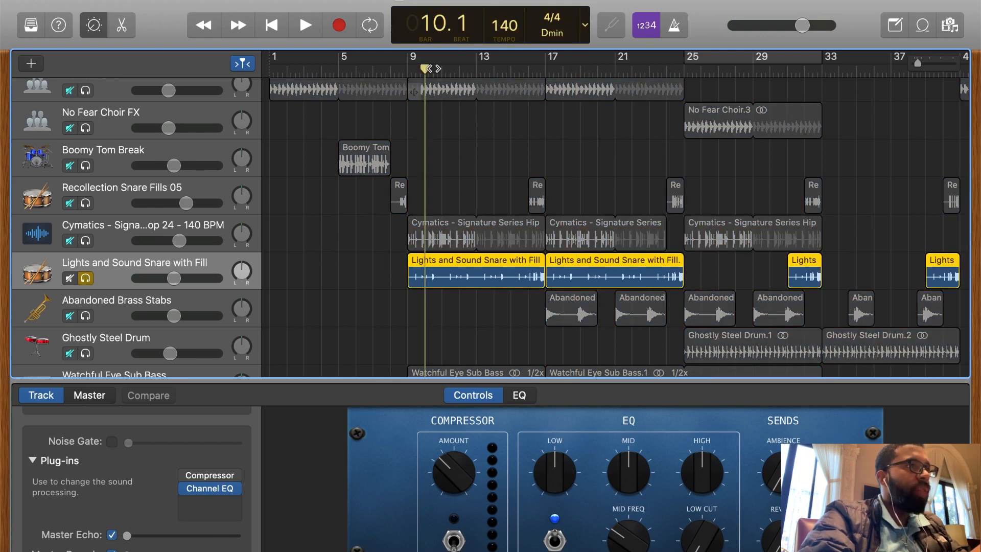
{"action": "left_click", "coordinate": [408, 71]}
{"action": "key", "text": "space"}
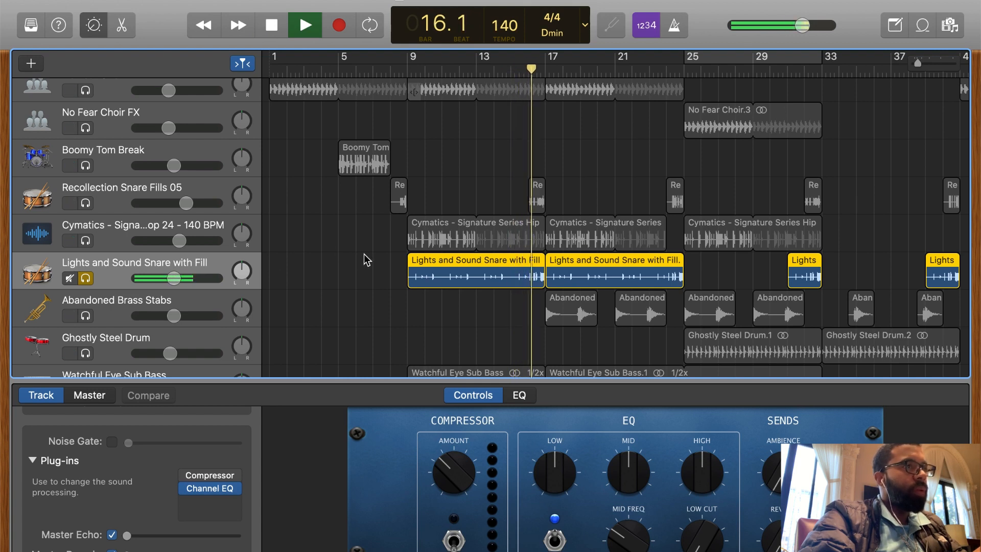
{"action": "key", "text": "space"}
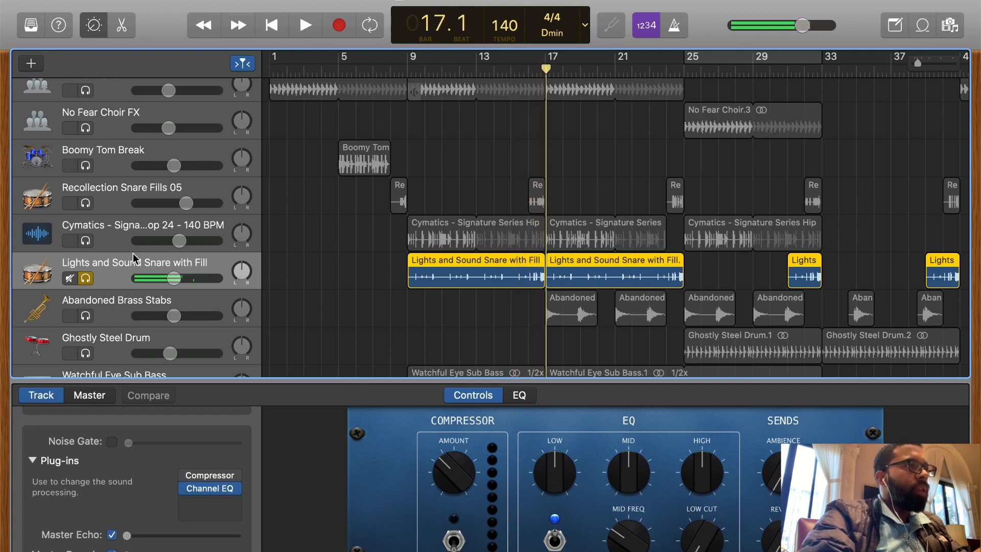
Add Recollection Snare Fills 05 and the Cymatics drum loop to the solo, and play the three drum tracks from bar 15 to 17.
{"action": "left_click", "coordinate": [85, 202]}
{"action": "left_click", "coordinate": [86, 241]}
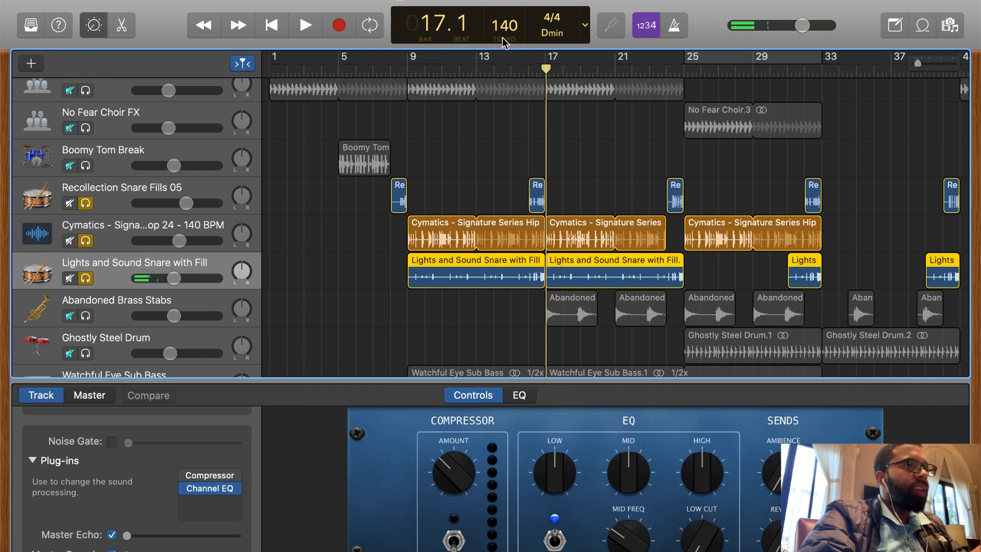
{"action": "left_click", "coordinate": [513, 72]}
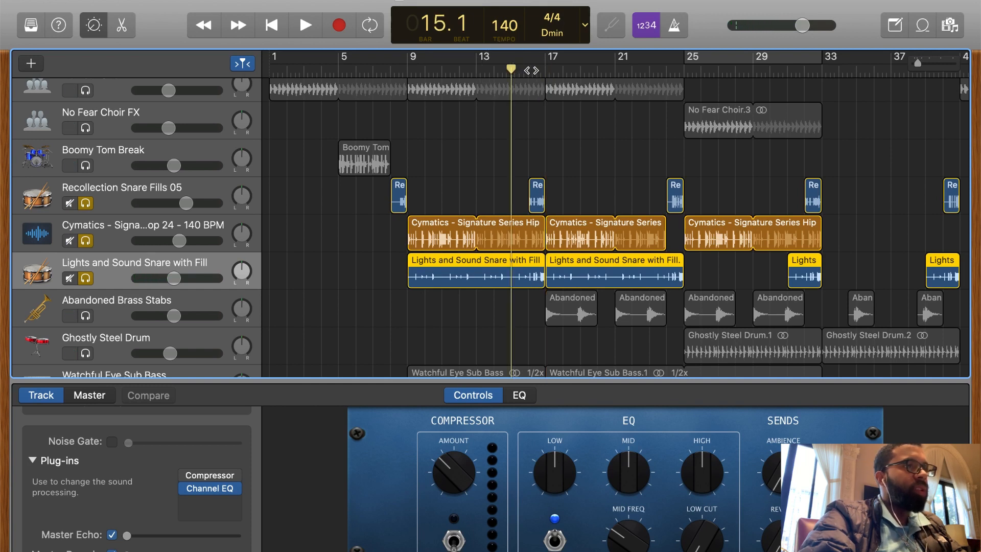
{"action": "key", "text": "space"}
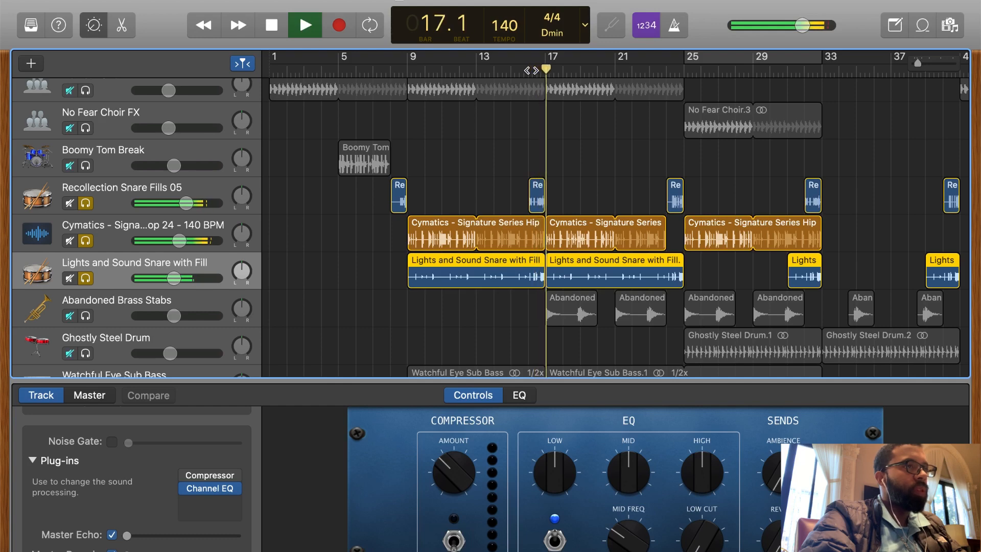
{"action": "key", "text": "space"}
Take the three drum tracks out of solo and solo Abandoned Brass Stabs instead.
{"action": "left_click", "coordinate": [85, 277]}
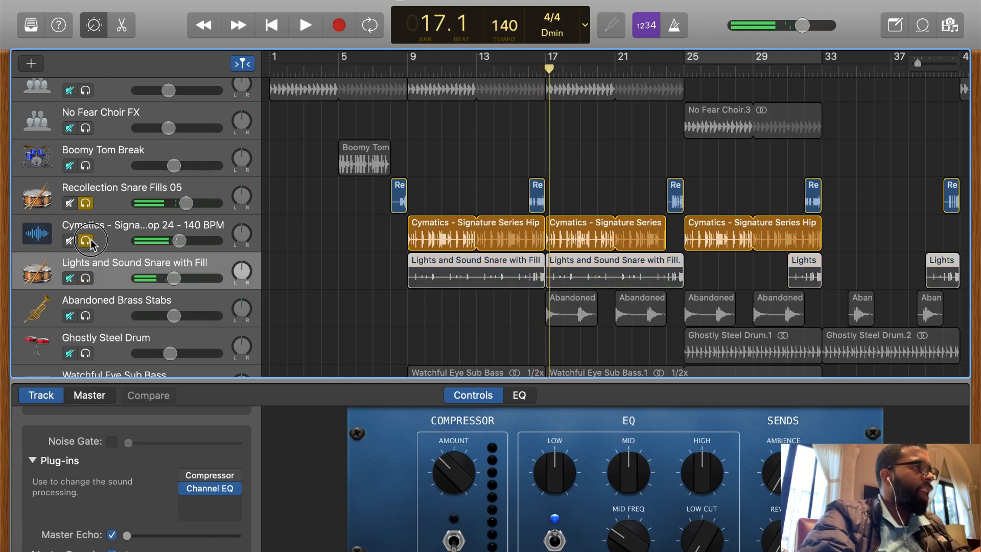
{"action": "left_click", "coordinate": [85, 241]}
{"action": "left_click", "coordinate": [86, 203]}
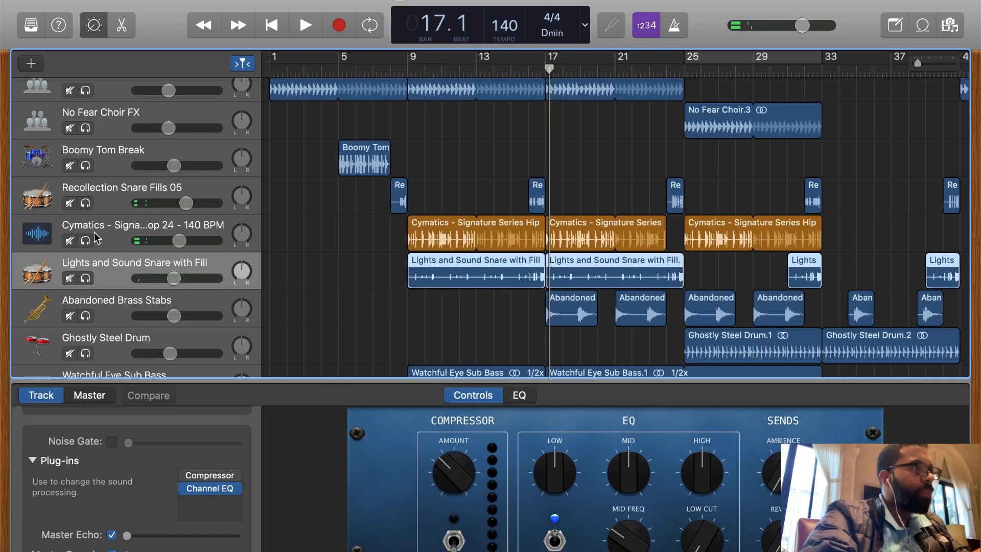
{"action": "scroll", "coordinate": [97, 227], "scroll_direction": "down", "scroll_amount": 5}
{"action": "left_click", "coordinate": [86, 221]}
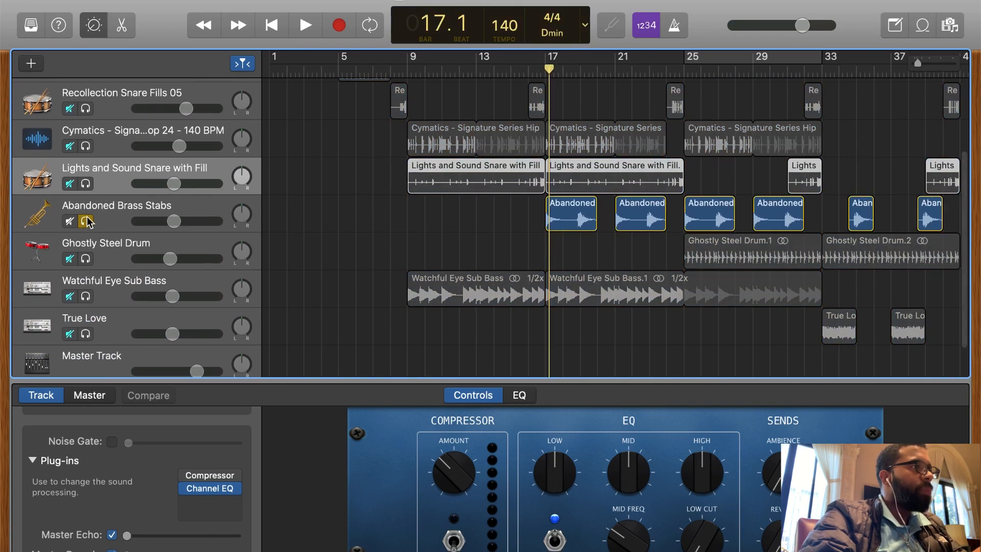
Select the Abandoned Brass Stabs track and play it from bar 17 to about bar 18.
{"action": "left_click", "coordinate": [538, 69]}
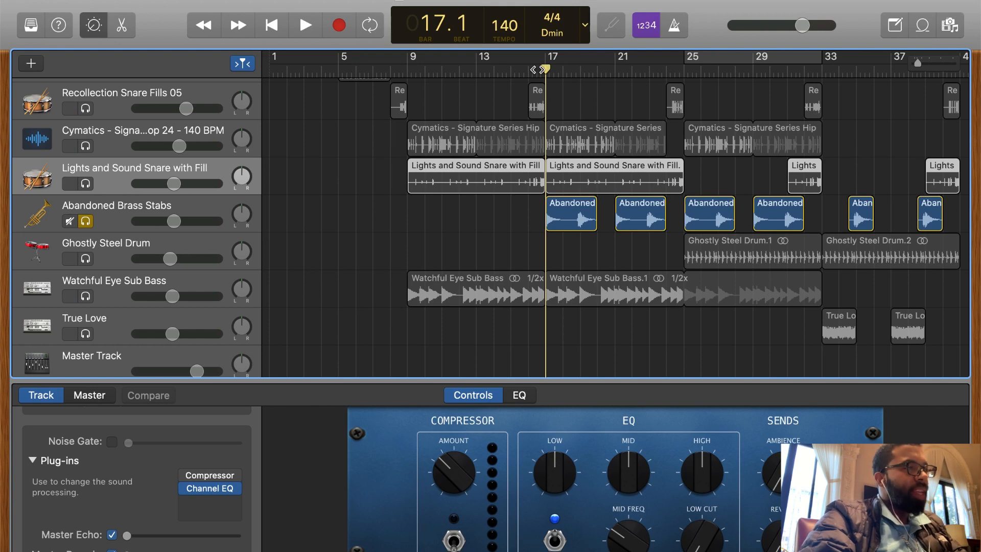
{"action": "left_click", "coordinate": [122, 223]}
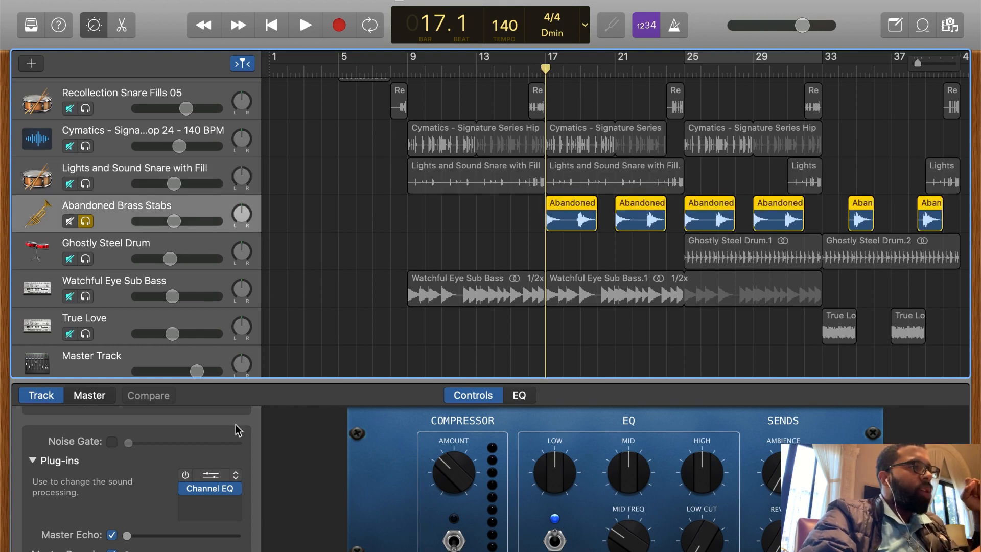
{"action": "key", "text": "space"}
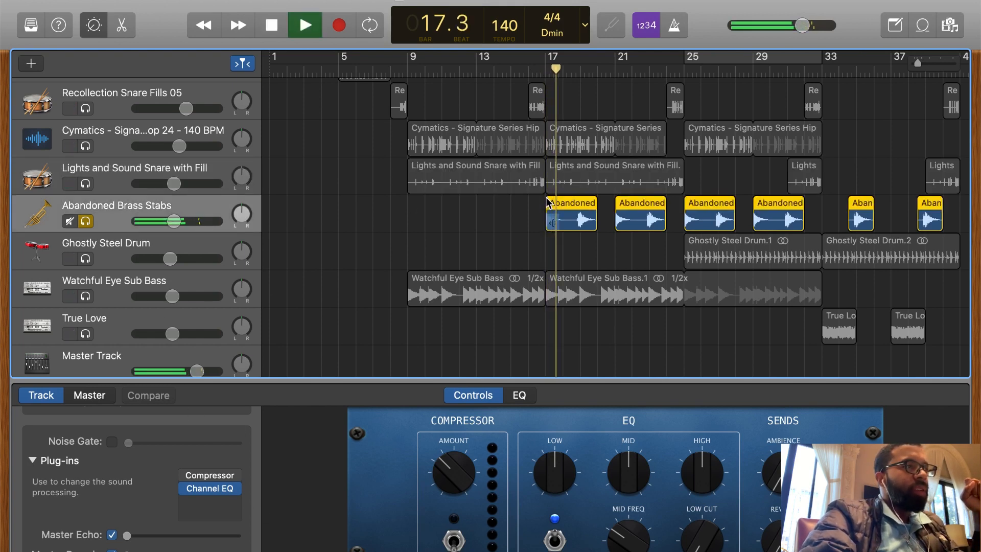
{"action": "key", "text": "space"}
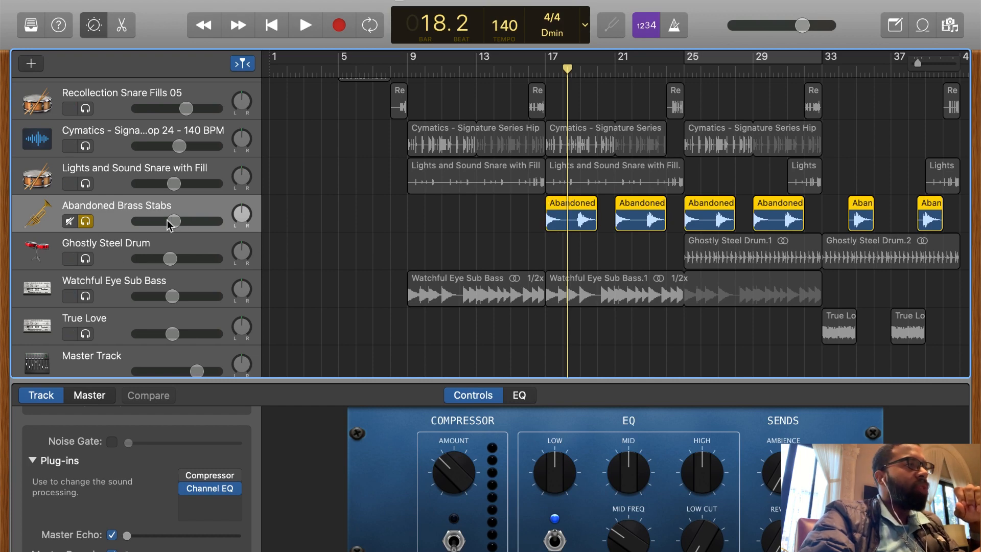
Take Abandoned Brass Stabs out of solo, and select and solo the Ghostly Steel Drum track.
{"action": "left_click", "coordinate": [86, 221]}
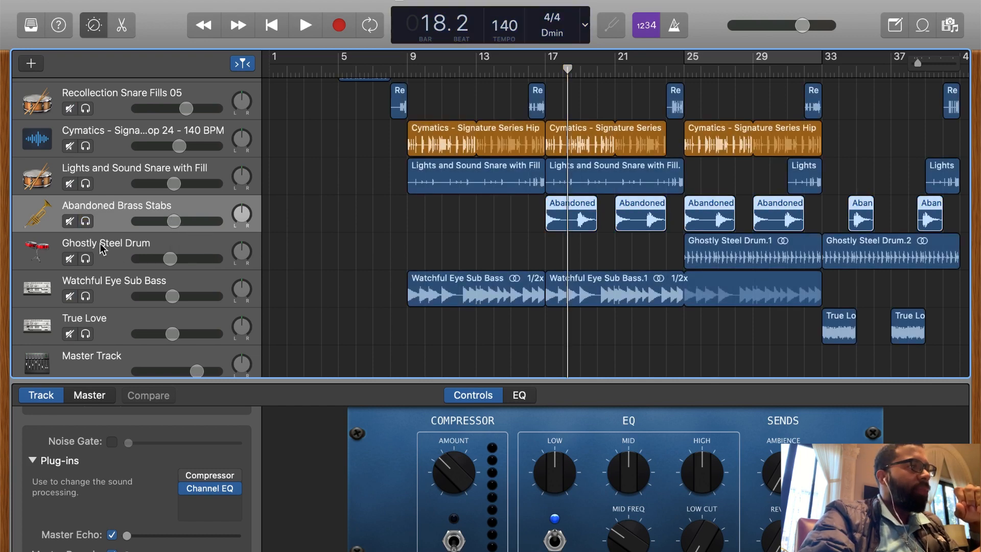
{"action": "left_click", "coordinate": [99, 250]}
{"action": "left_click", "coordinate": [85, 259]}
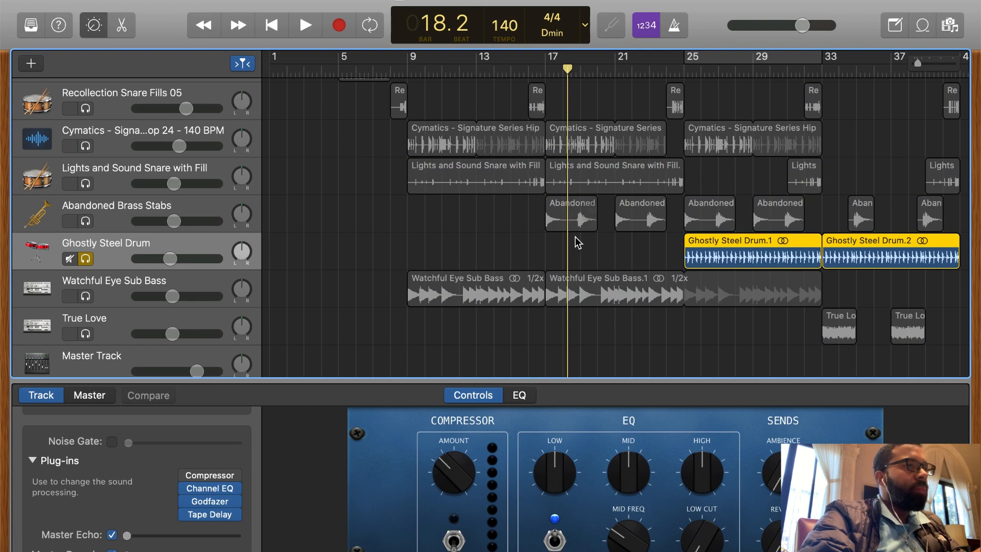
Move the playhead to bar 25, at the start of the first Ghostly Steel Drum region, and try a brief playback.
{"action": "scroll", "coordinate": [577, 243], "scroll_direction": "right", "scroll_amount": 5}
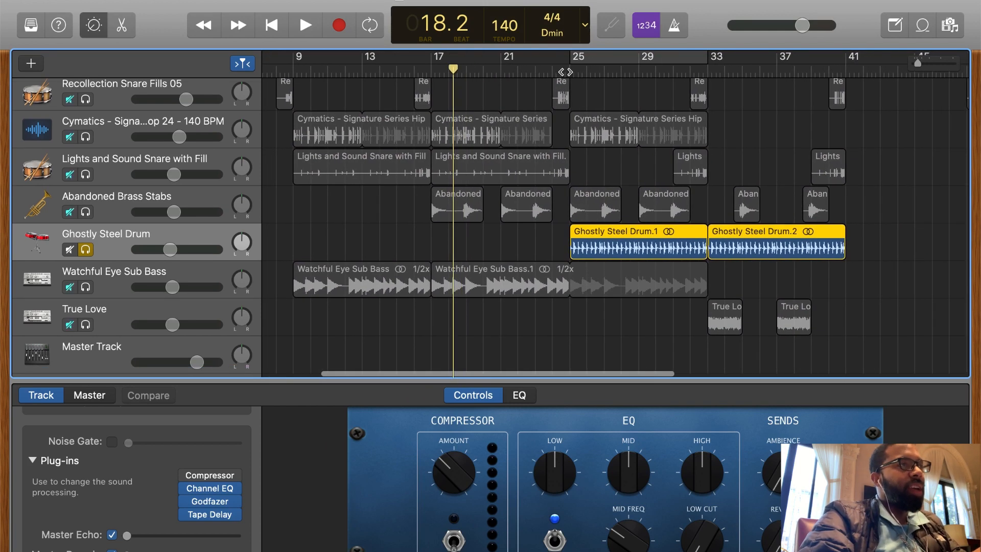
{"action": "left_click", "coordinate": [565, 72]}
{"action": "scroll", "coordinate": [566, 72], "scroll_direction": "right", "scroll_amount": 5}
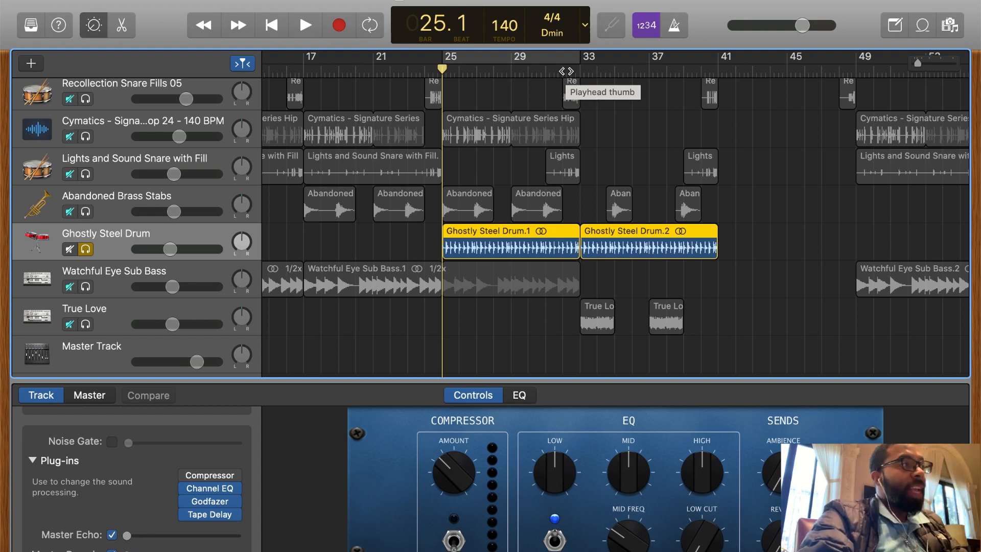
{"action": "scroll", "coordinate": [565, 72], "scroll_direction": "left", "scroll_amount": 1}
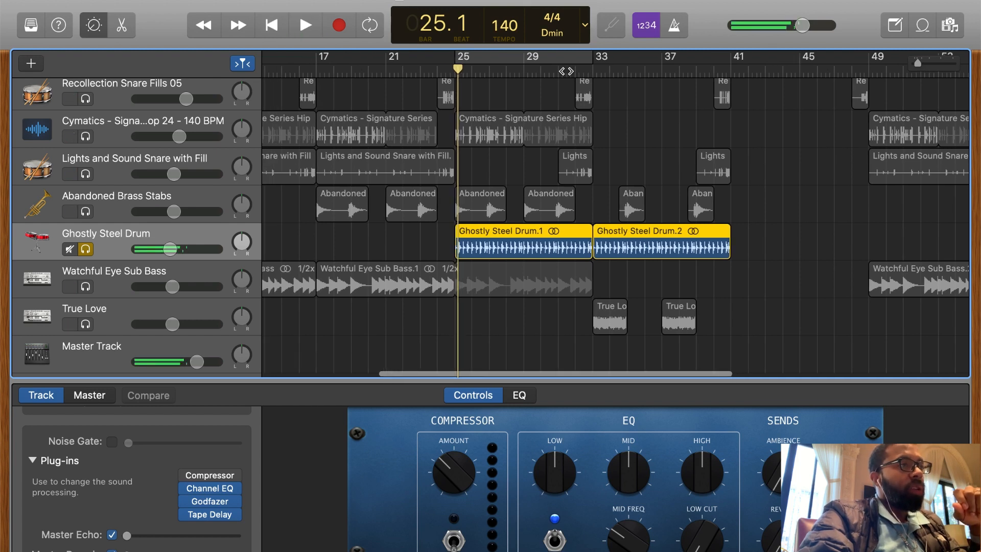
{"action": "key", "text": "space"}
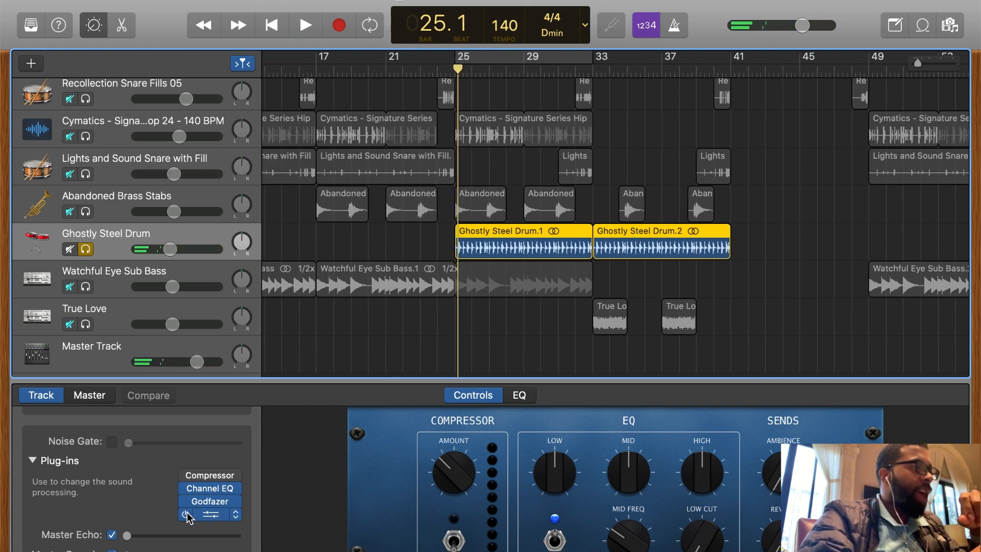
Bypass Godfazer and Tape Delay on Ghostly Steel Drum, and play it twice from bar 25, to about bar 31 and to about bar 28.
{"action": "left_click", "coordinate": [184, 514]}
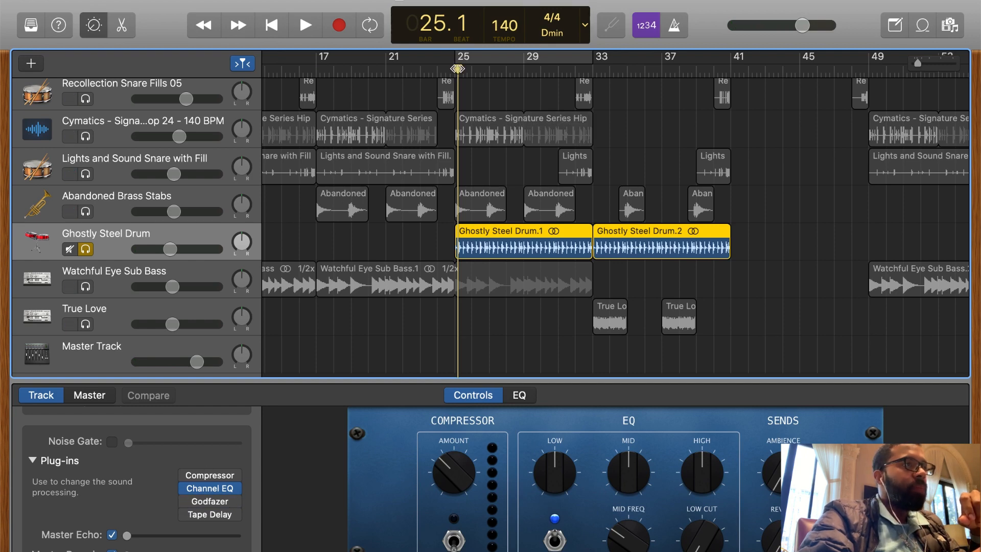
{"action": "key", "text": "space"}
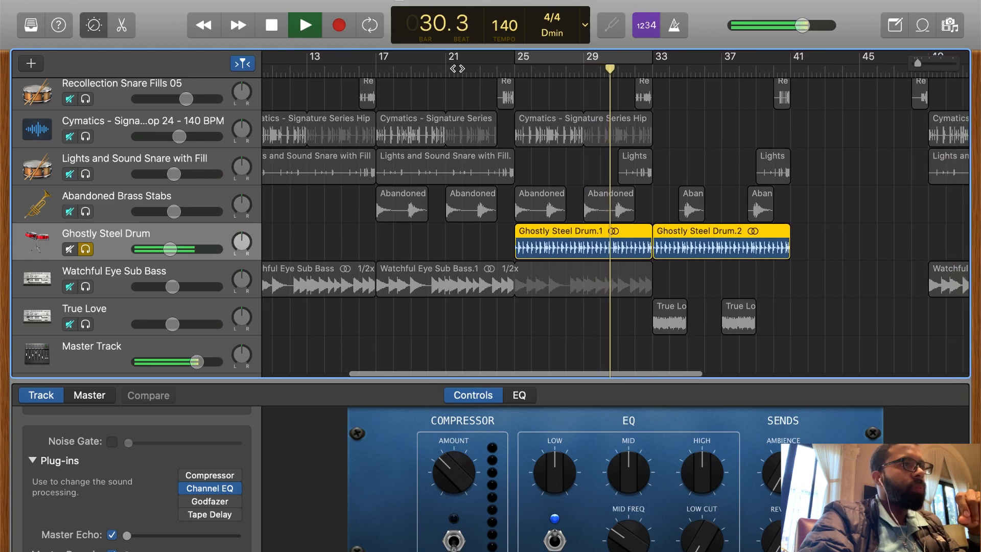
{"action": "key", "text": "space"}
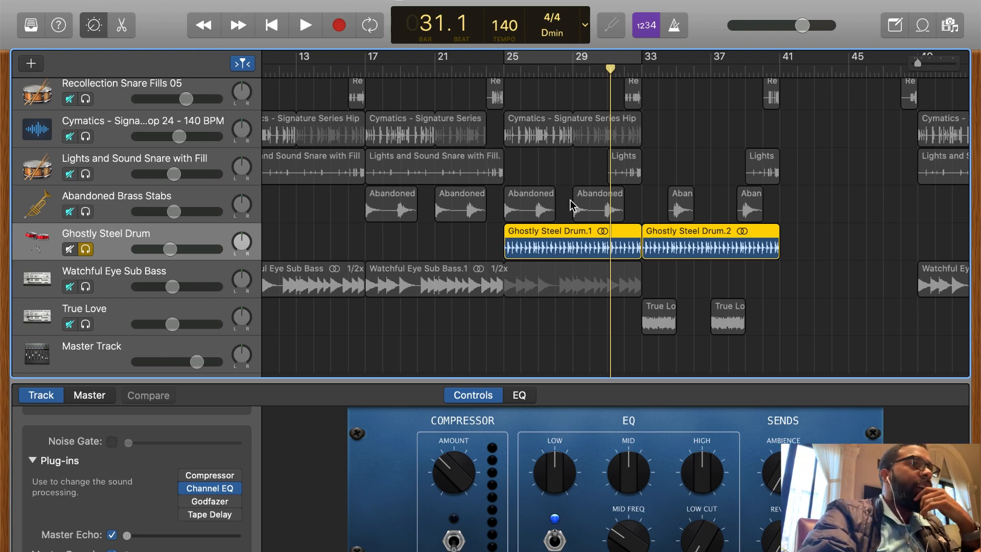
{"action": "left_click", "coordinate": [508, 67]}
{"action": "key", "text": "space"}
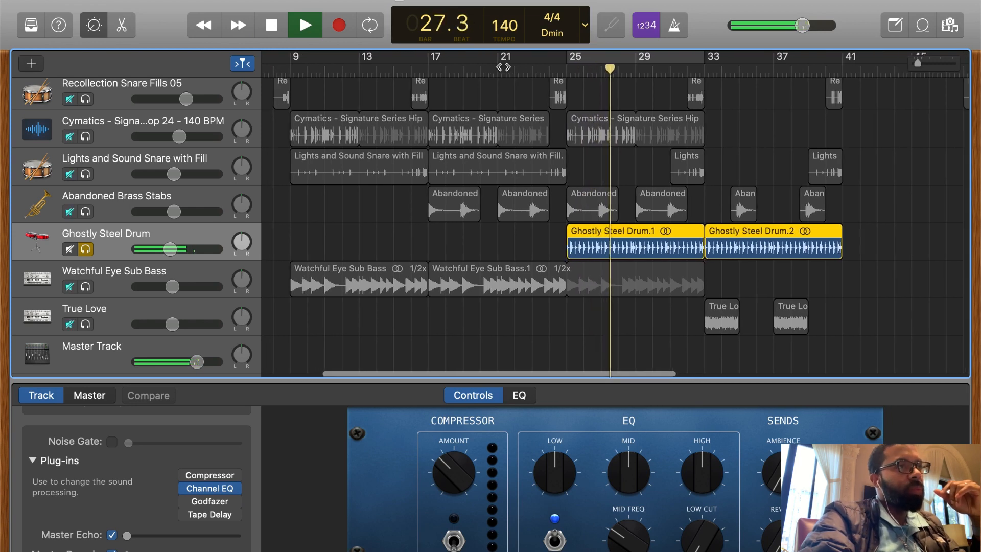
{"action": "key", "text": "space"}
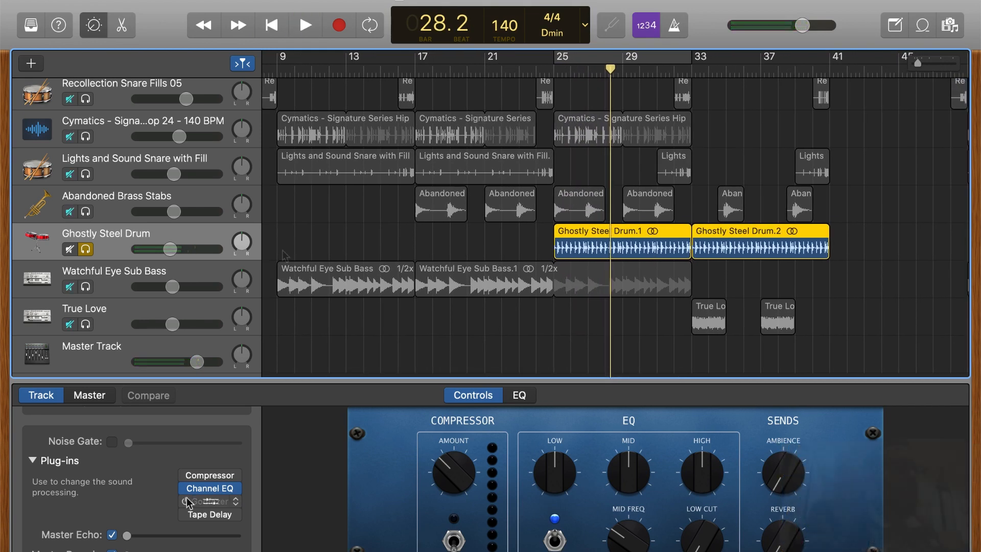
Inspect the High Tone Smear preset in Godfazer, close its window, and switch Godfazer back on.
{"action": "mouse_move", "coordinate": [188, 502]}
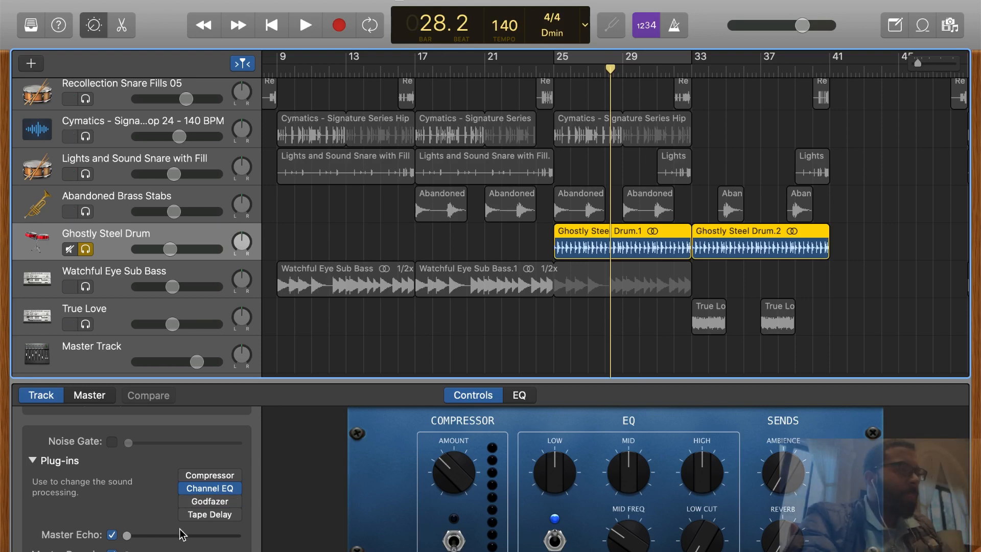
{"action": "left_click", "coordinate": [207, 502]}
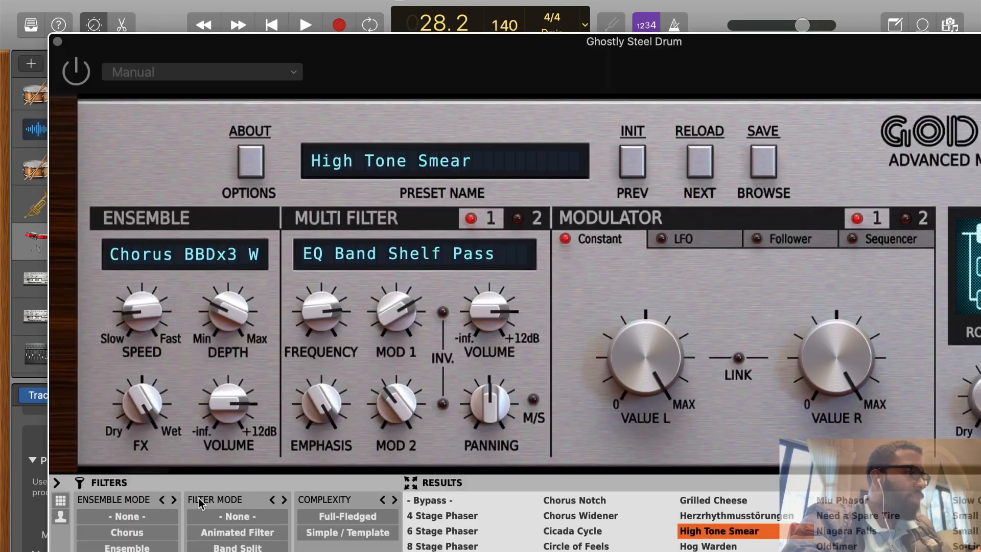
{"action": "left_click", "coordinate": [58, 42]}
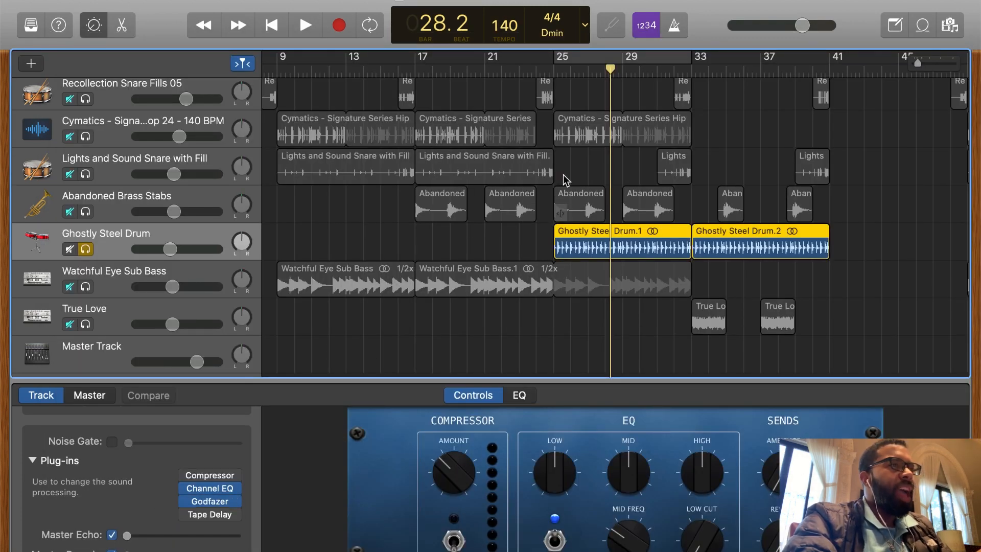
Play Ghostly Steel Drum from bar 25 to about bar 31 with a pause, toggling Godfazer to compare the sound.
{"action": "left_click", "coordinate": [568, 72]}
{"action": "key", "text": "space"}
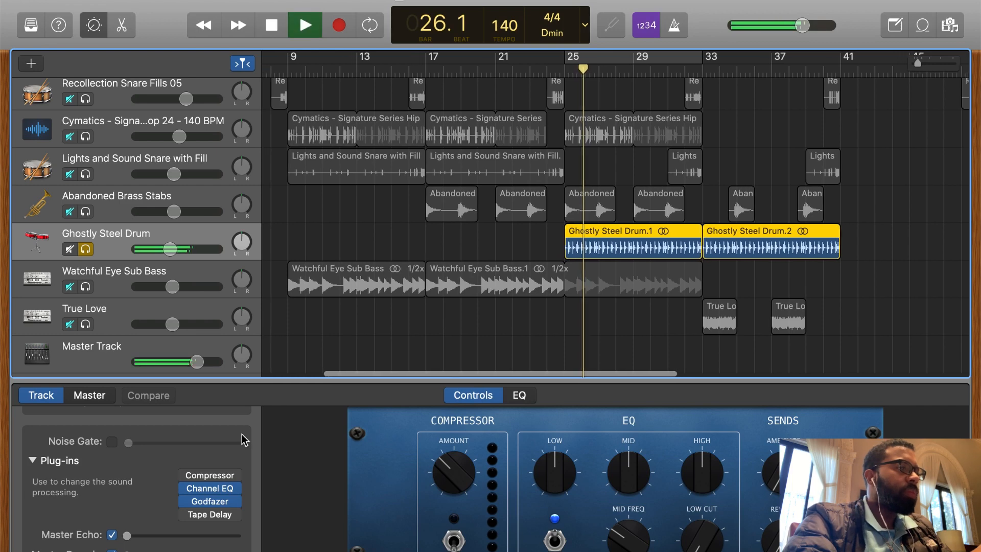
{"action": "mouse_move", "coordinate": [187, 503]}
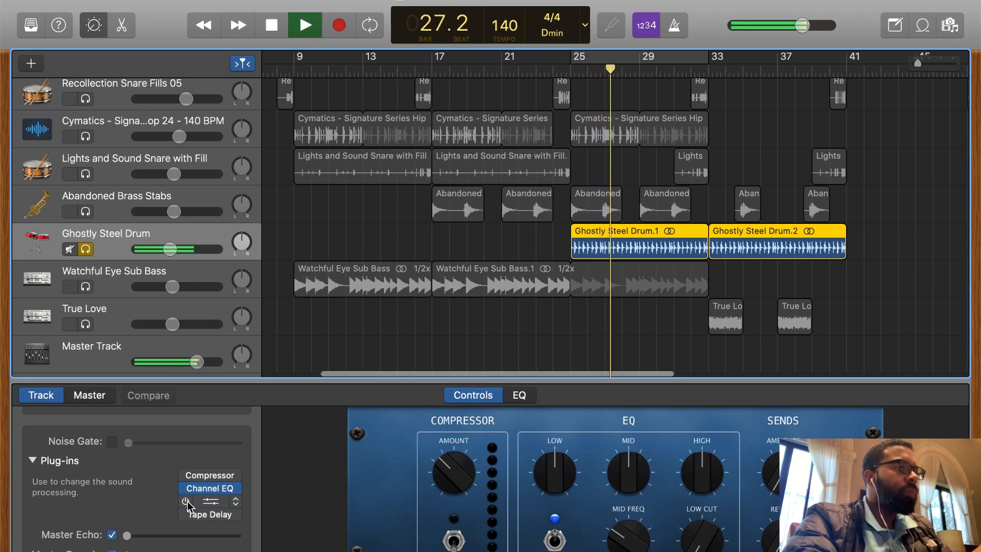
{"action": "key", "text": "space"}
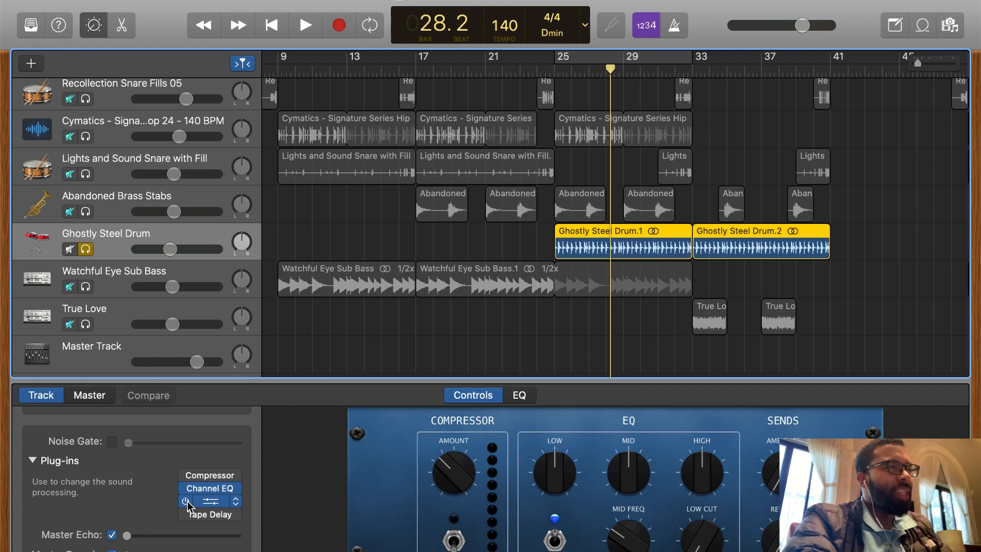
{"action": "key", "text": "space"}
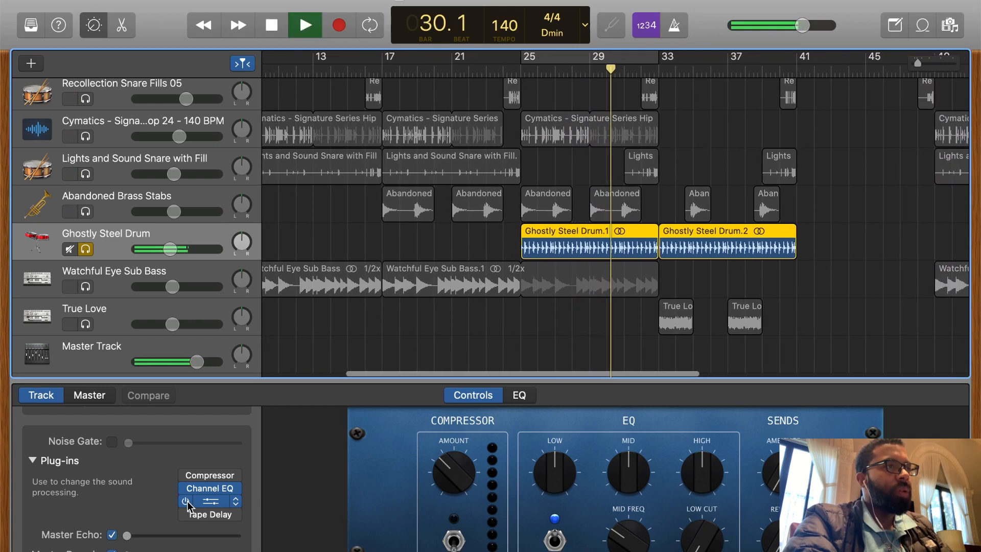
{"action": "key", "text": "space"}
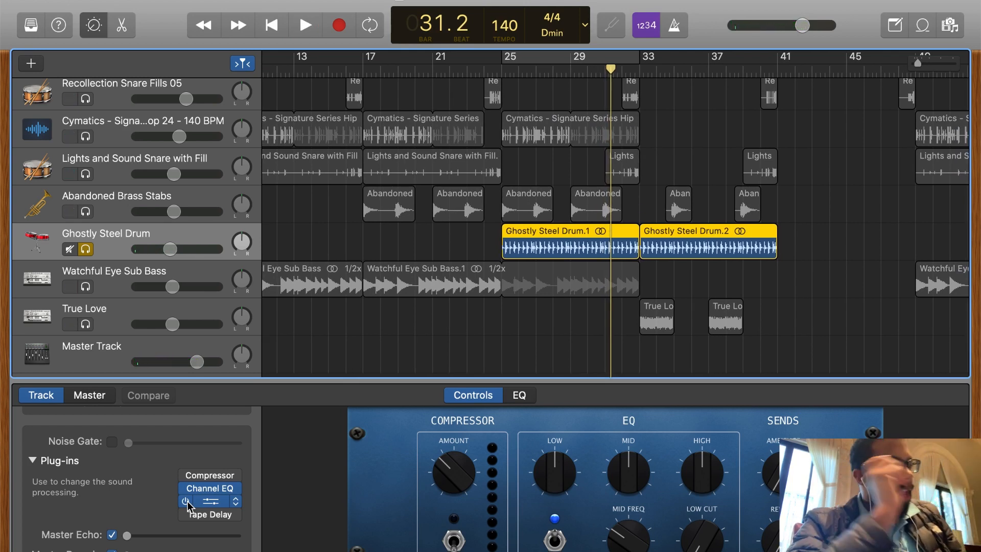
Switch Tape Delay back on for Ghostly Steel Drum and play the end of its second region through to about bar 42.
{"action": "left_click", "coordinate": [186, 514]}
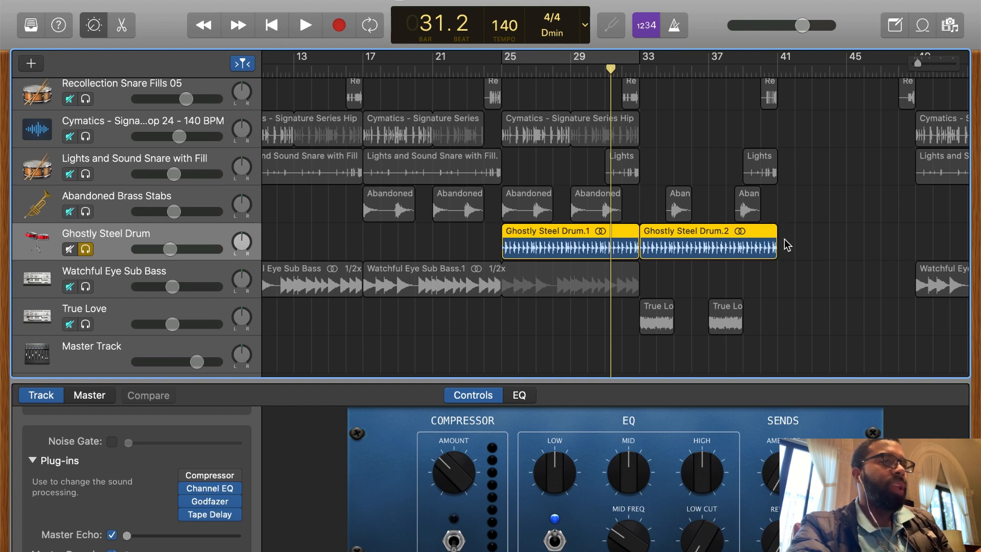
{"action": "left_click", "coordinate": [771, 74]}
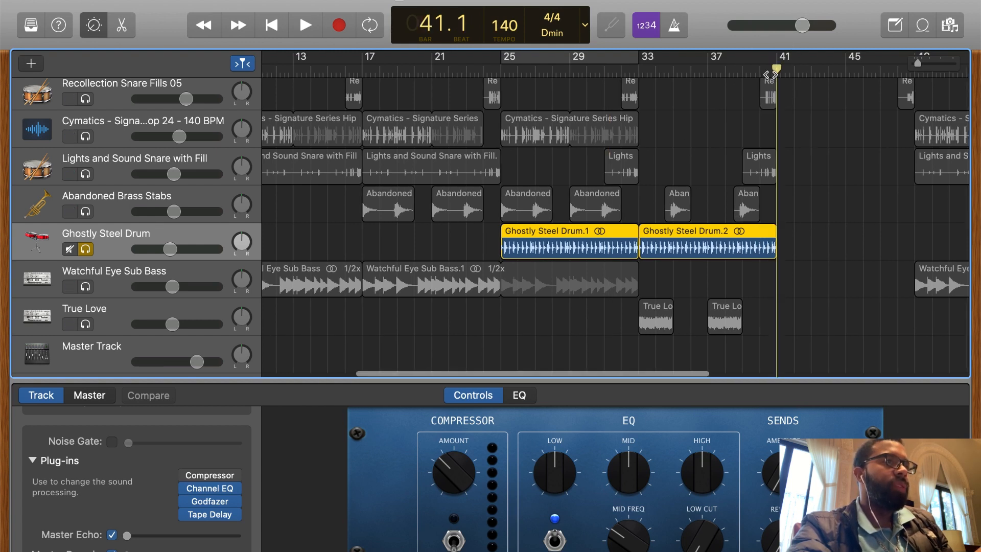
{"action": "left_click", "coordinate": [765, 70]}
{"action": "scroll", "coordinate": [767, 70], "scroll_direction": "right", "scroll_amount": 1}
{"action": "key", "text": "space"}
{"action": "scroll", "coordinate": [580, 252], "scroll_direction": "right", "scroll_amount": 3}
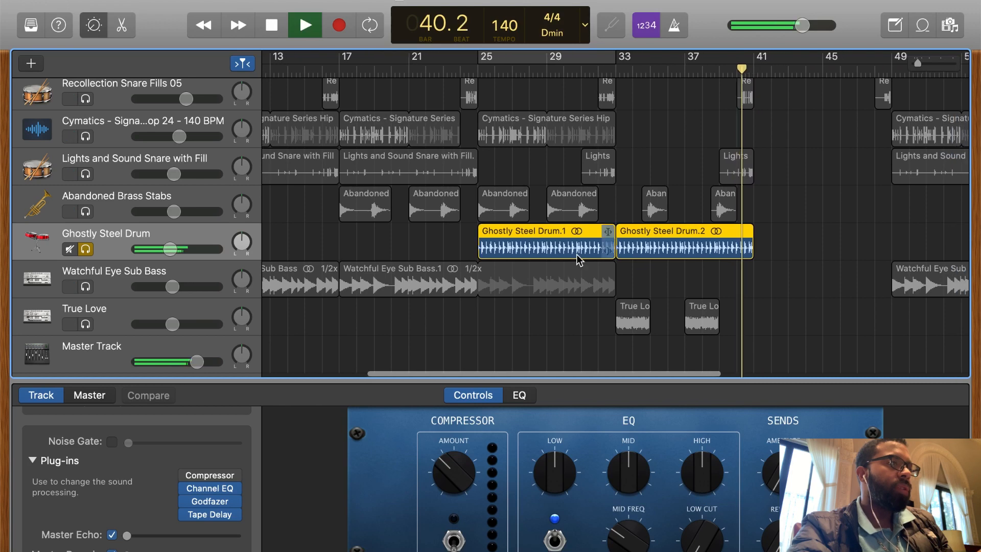
{"action": "scroll", "coordinate": [580, 260], "scroll_direction": "right", "scroll_amount": 4}
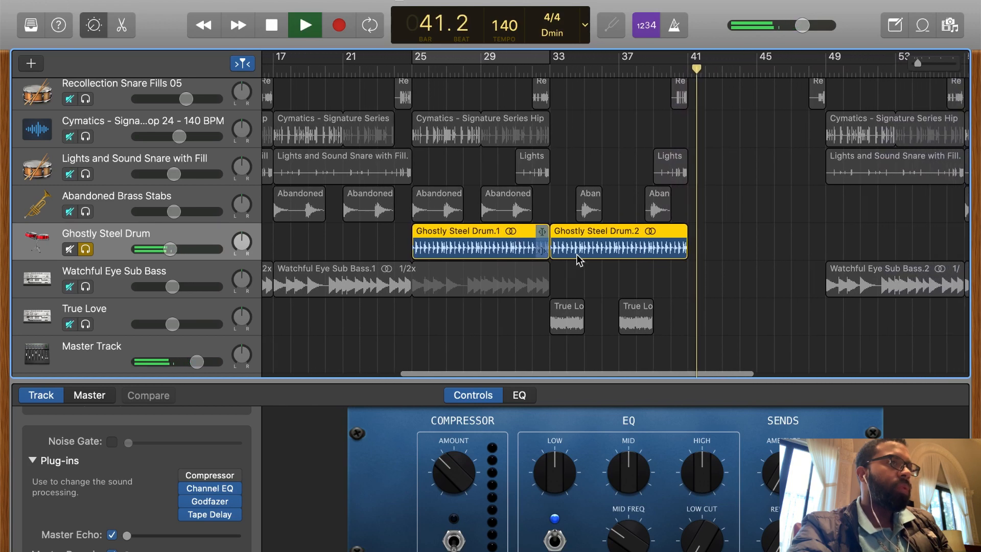
{"action": "scroll", "coordinate": [579, 261], "scroll_direction": "right", "scroll_amount": 1}
{"action": "key", "text": "space"}
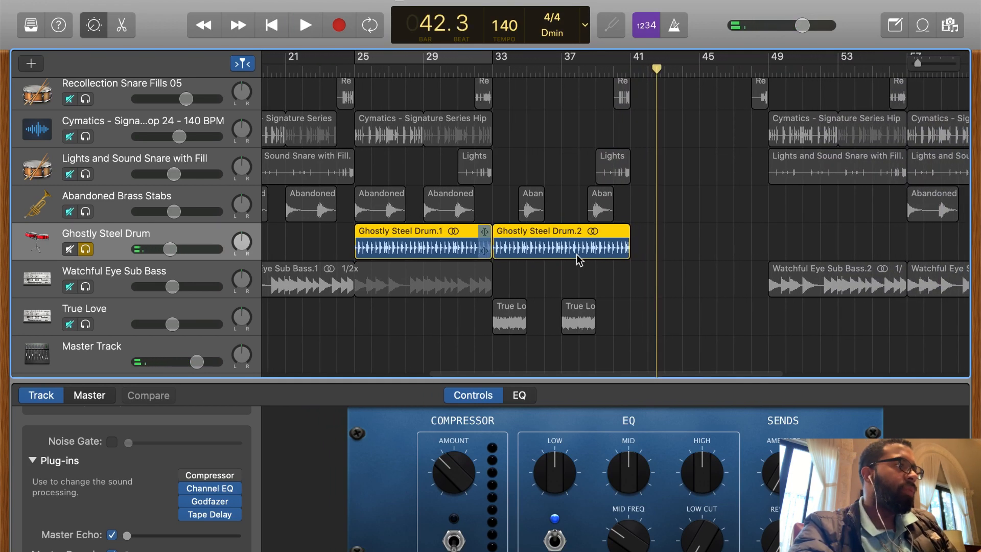
Solo Watchful Eye Sub Bass instead of Ghostly Steel Drum, and briefly check its Channel EQ window.
{"action": "left_click", "coordinate": [86, 249]}
{"action": "scroll", "coordinate": [87, 250], "scroll_direction": "down", "scroll_amount": 2}
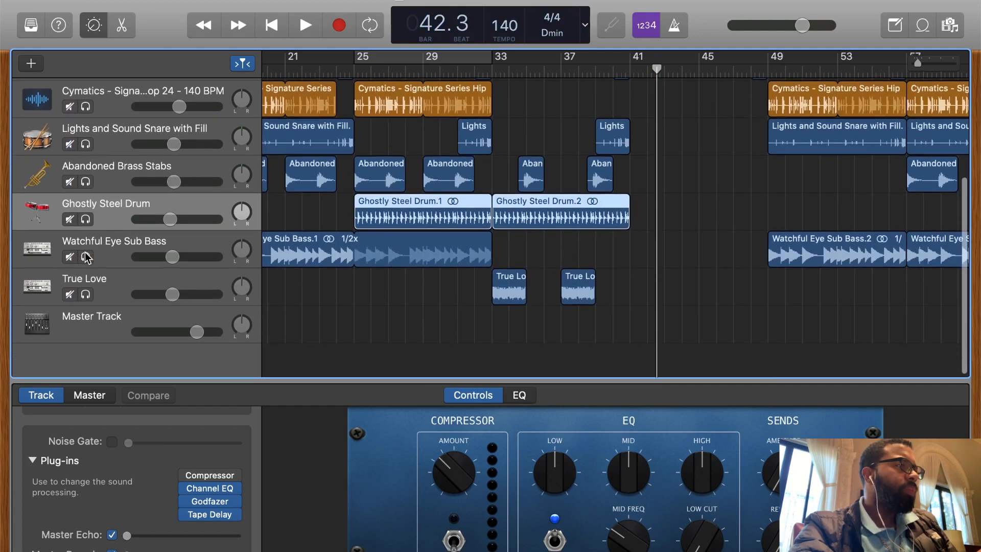
{"action": "left_click", "coordinate": [85, 257]}
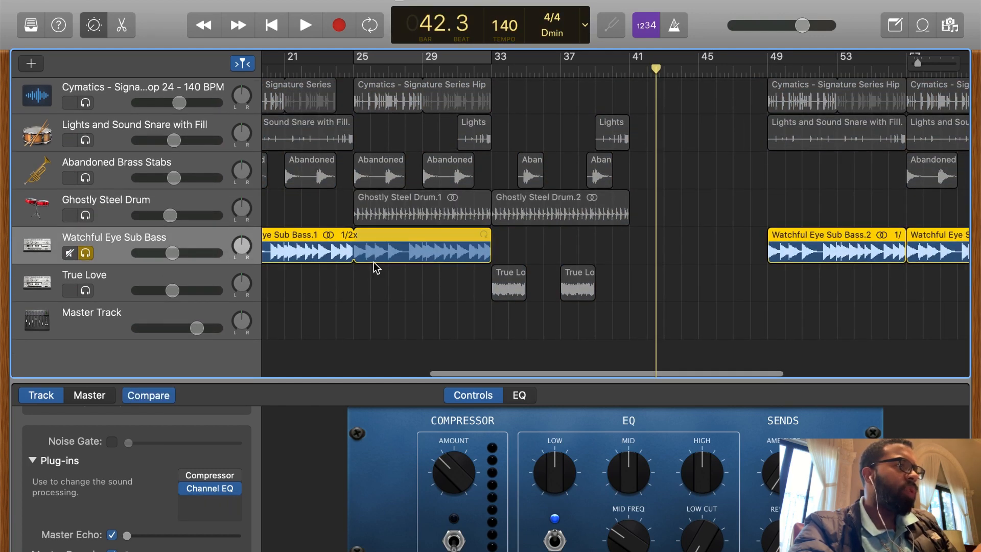
{"action": "scroll", "coordinate": [372, 273], "scroll_direction": "left", "scroll_amount": 10}
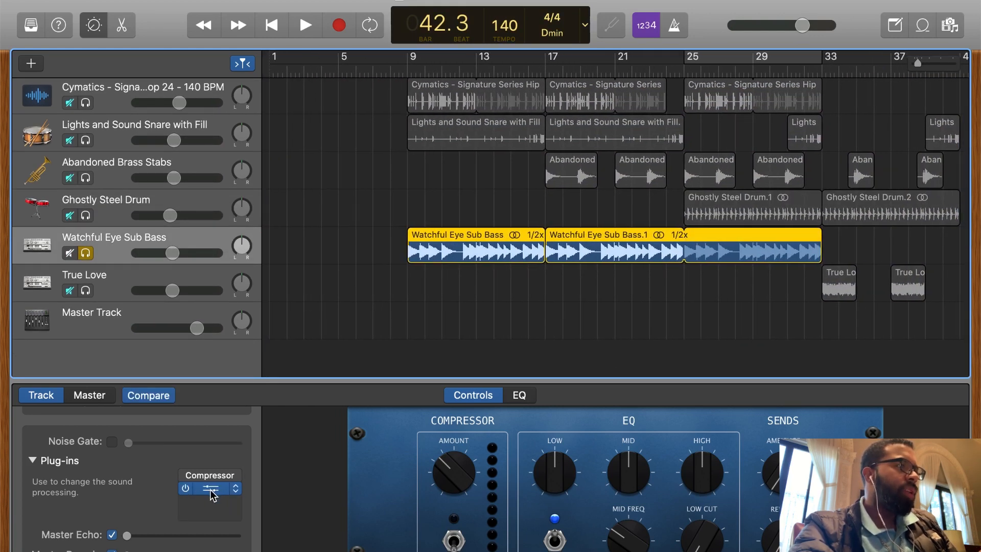
{"action": "left_click", "coordinate": [209, 487]}
{"action": "left_click", "coordinate": [72, 58]}
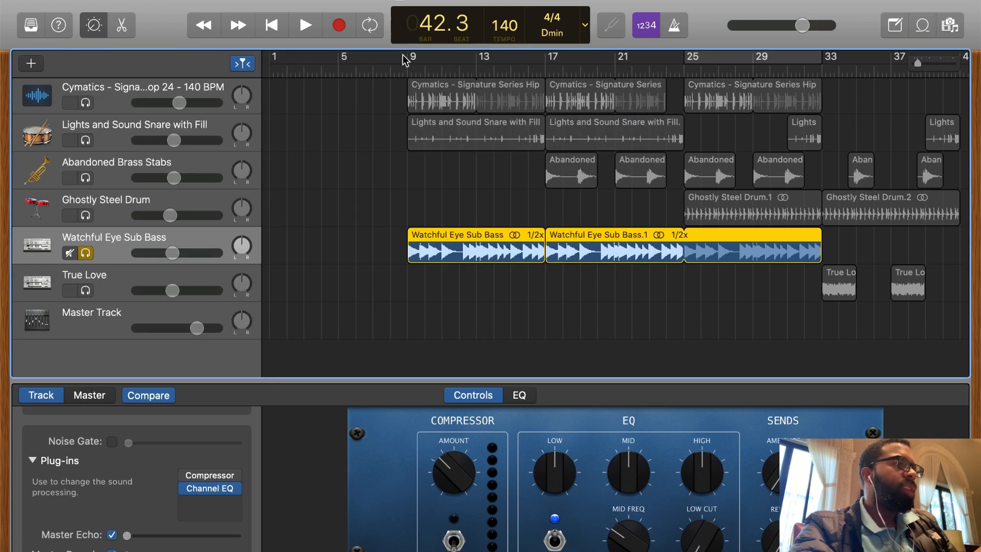
Play the soloed Watchful Eye Sub Bass from bar 9 to about bar 12.
{"action": "left_click", "coordinate": [404, 70]}
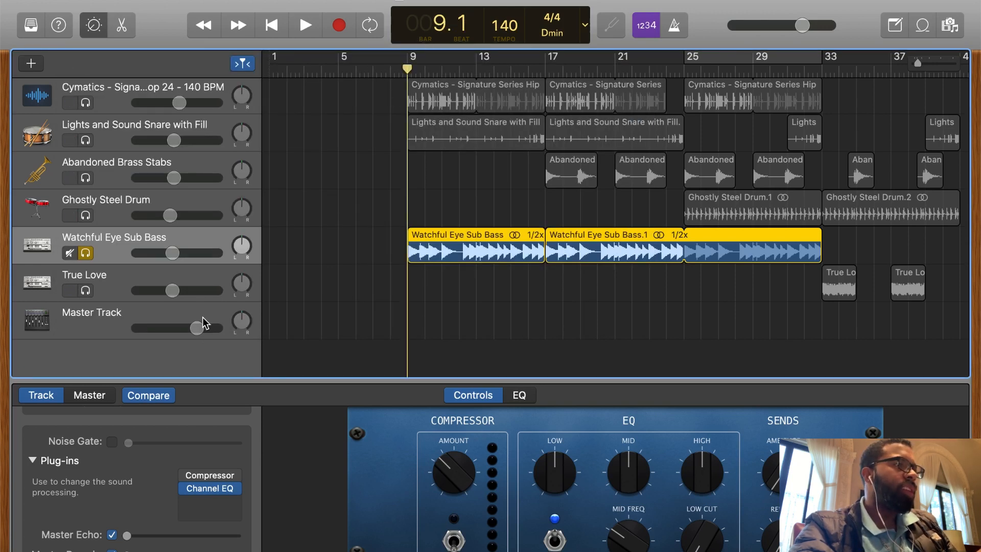
{"action": "key", "text": "space"}
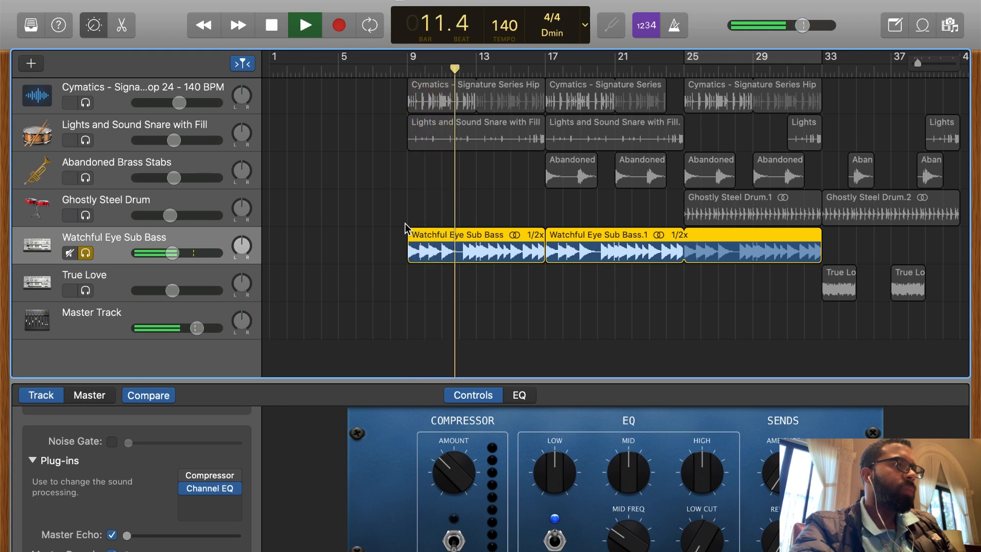
{"action": "key", "text": "space"}
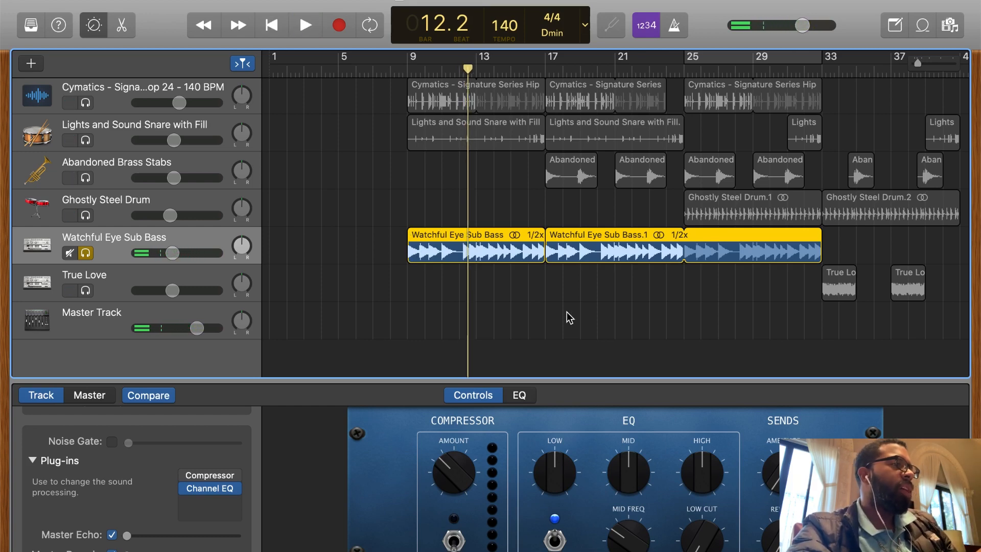
Select the True Love track and turn off solo on Watchful Eye Sub Bass.
{"action": "scroll", "coordinate": [436, 189], "scroll_direction": "up", "scroll_amount": 1}
{"action": "scroll", "coordinate": [437, 189], "scroll_direction": "right", "scroll_amount": 10}
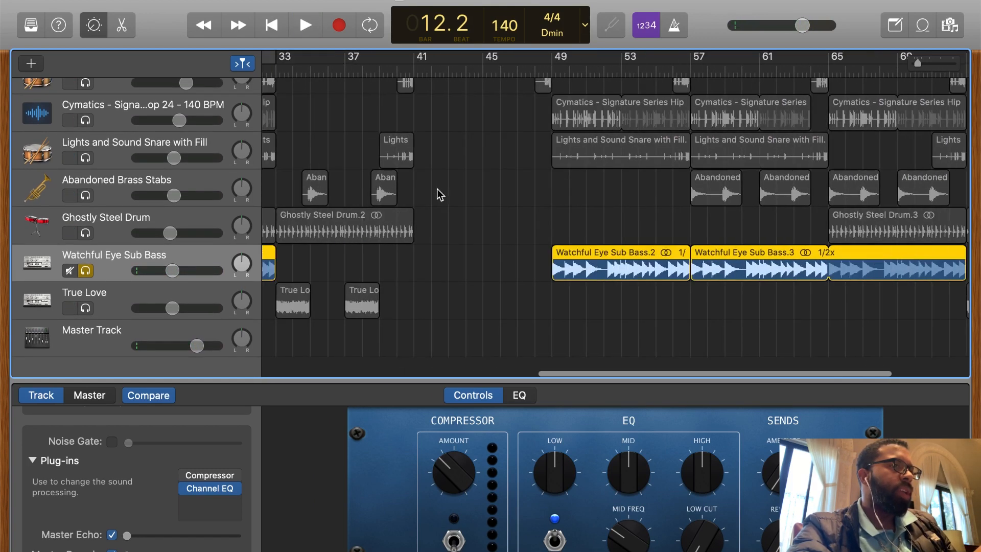
{"action": "scroll", "coordinate": [437, 188], "scroll_direction": "left", "scroll_amount": 6}
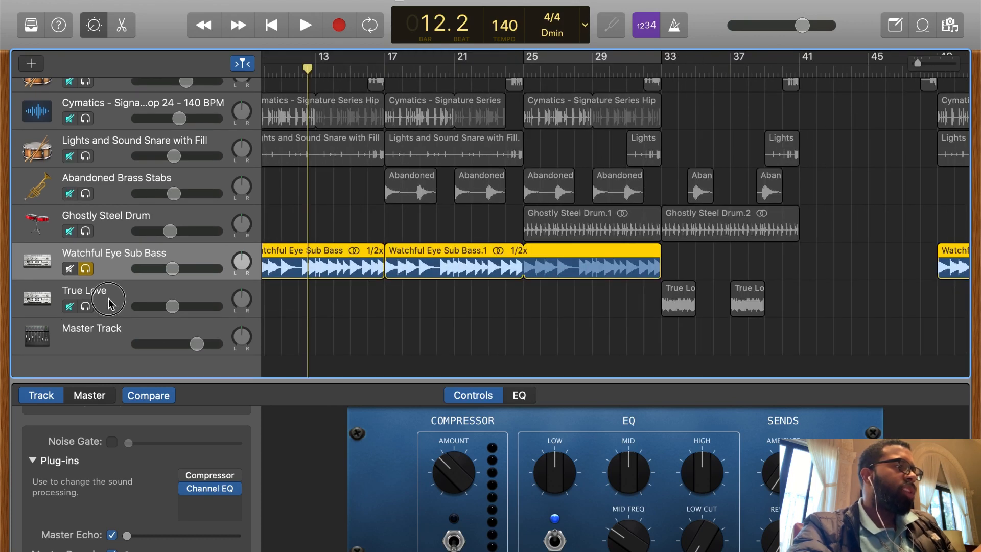
{"action": "left_click", "coordinate": [79, 314]}
{"action": "left_click", "coordinate": [86, 268]}
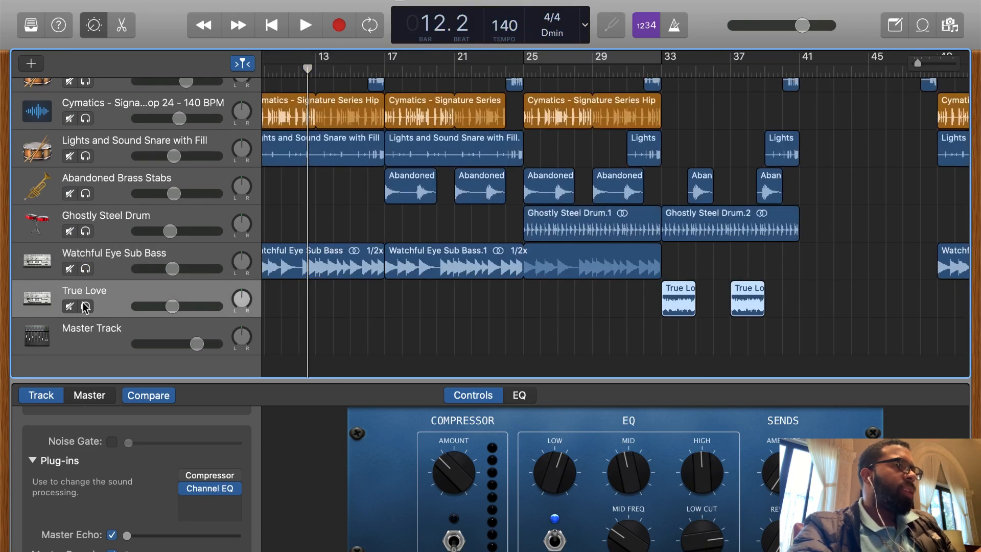
Solo True Love and play it without delay from bar 33, at its first region, to about the end of bar 35.
{"action": "scroll", "coordinate": [416, 192], "scroll_direction": "left", "scroll_amount": 2}
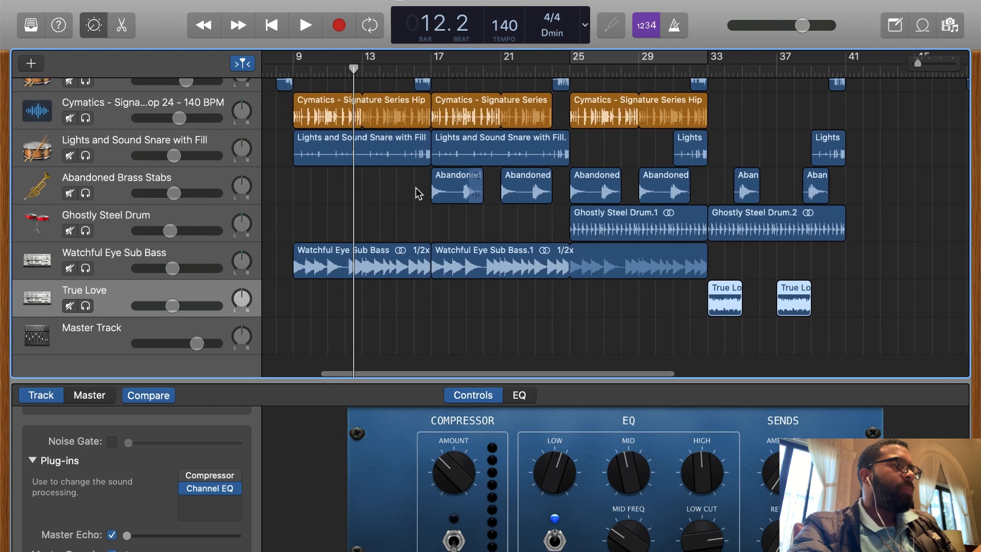
{"action": "scroll", "coordinate": [416, 192], "scroll_direction": "up", "scroll_amount": 3}
{"action": "scroll", "coordinate": [416, 192], "scroll_direction": "left", "scroll_amount": 3}
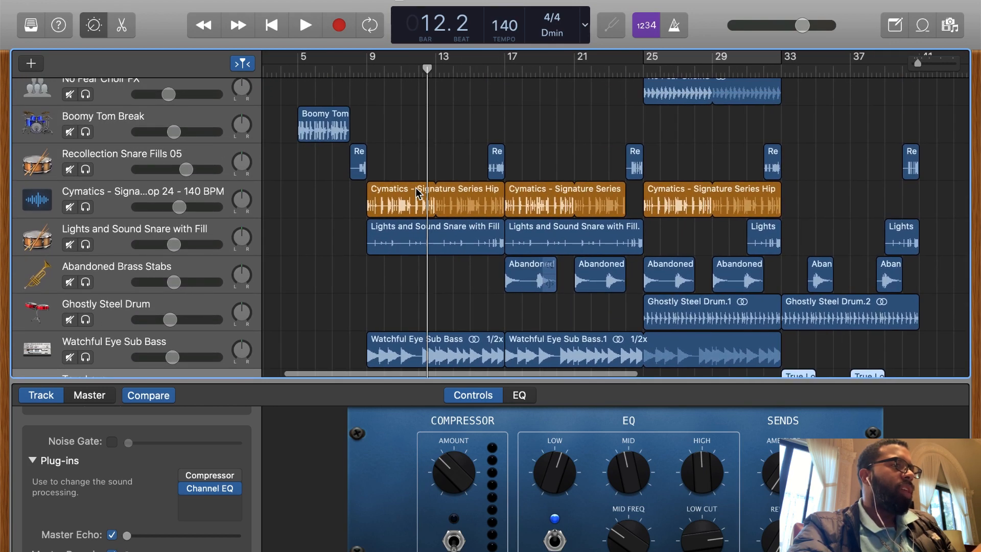
{"action": "scroll", "coordinate": [566, 193], "scroll_direction": "right", "scroll_amount": 4}
{"action": "scroll", "coordinate": [566, 193], "scroll_direction": "down", "scroll_amount": 3}
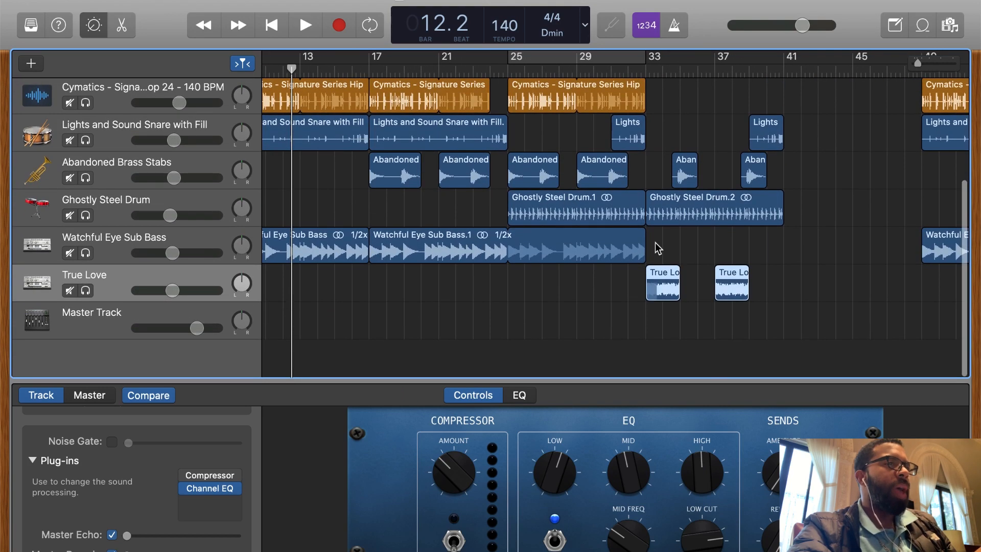
{"action": "left_click", "coordinate": [645, 70]}
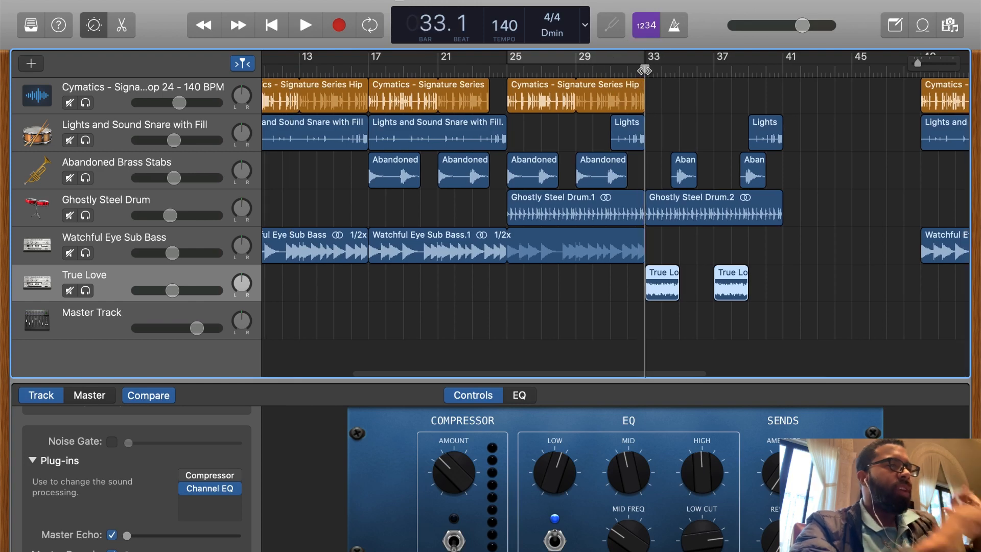
{"action": "left_click", "coordinate": [85, 291]}
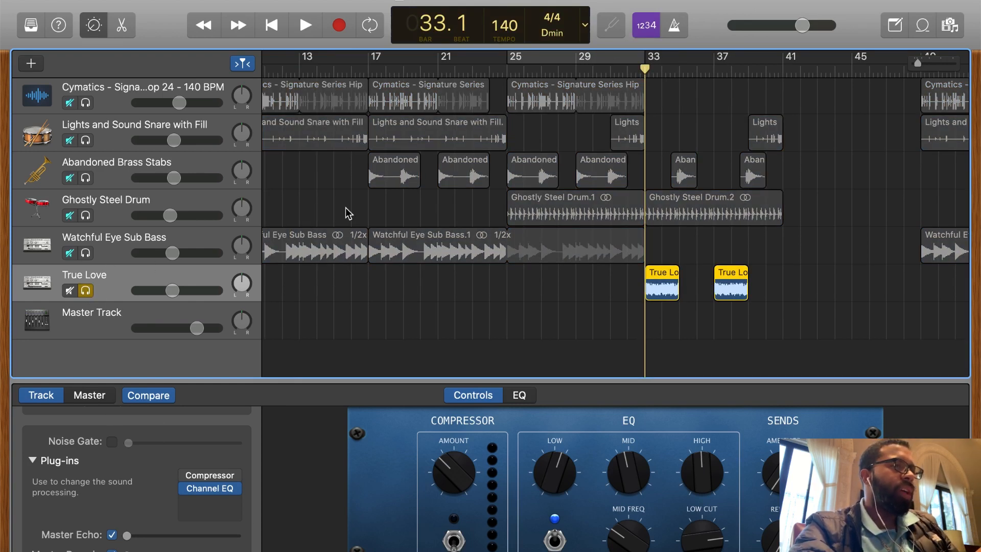
{"action": "key", "text": "space"}
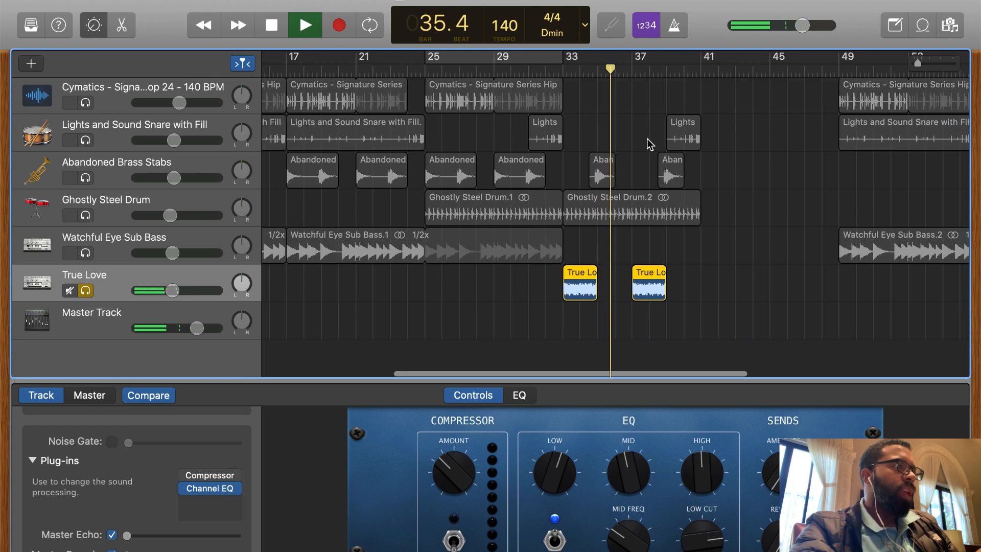
{"action": "key", "text": "space"}
Add a Tape Delay plug-in to True Love, with Note set to 1/8 and Wet to 10%.
{"action": "left_click", "coordinate": [191, 520]}
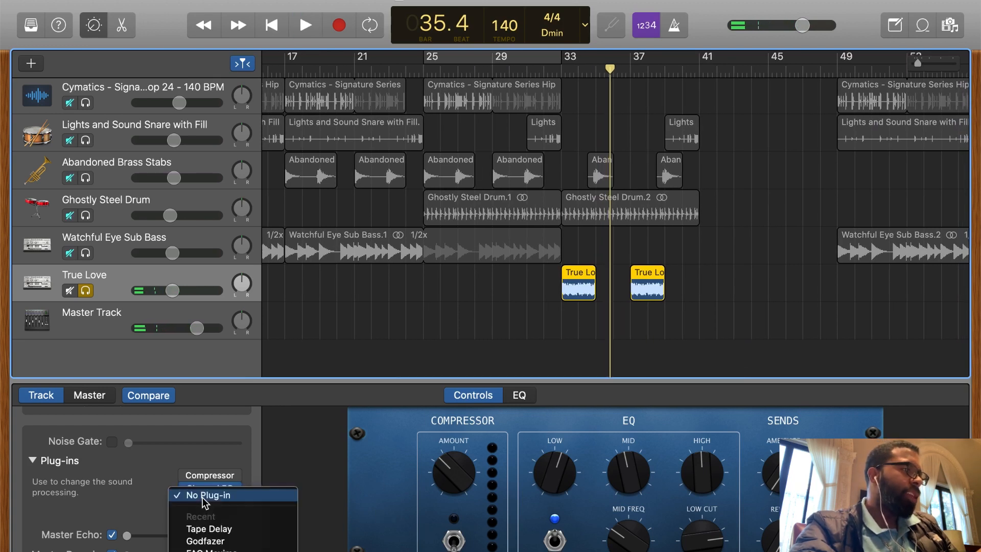
{"action": "left_click", "coordinate": [205, 528]}
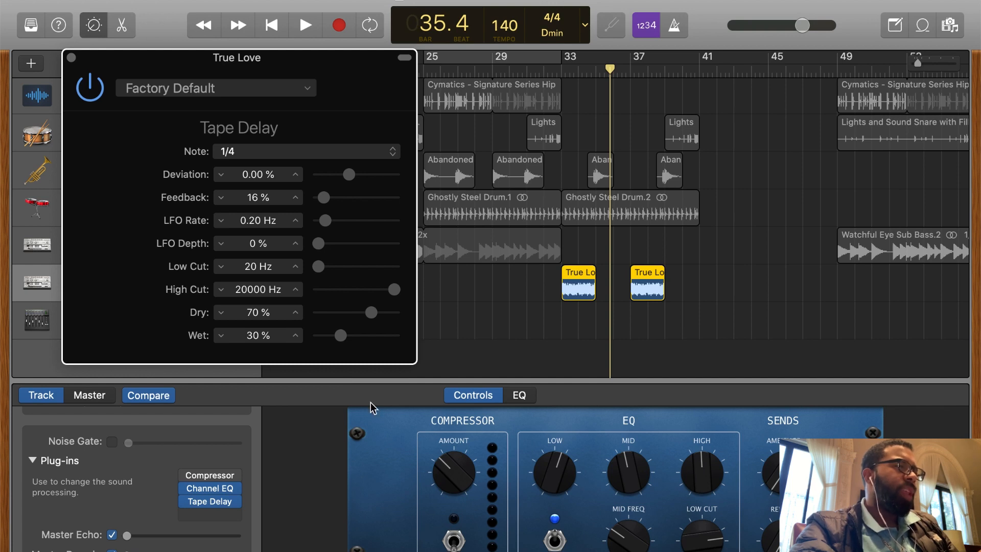
{"action": "left_click", "coordinate": [305, 152]}
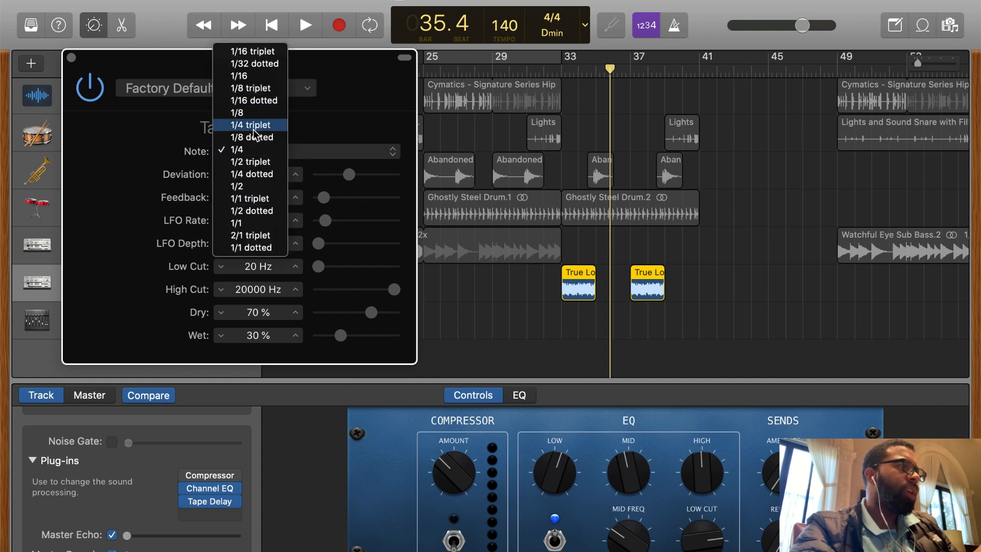
{"action": "left_click", "coordinate": [250, 114]}
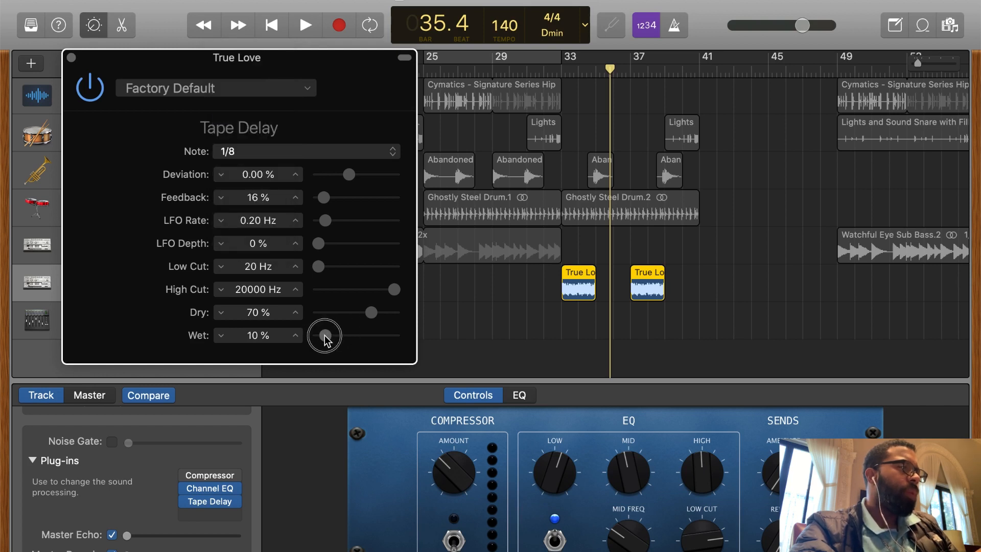
Play True Love with the delay from bar 34 to about the middle of bar 35.
{"action": "left_click", "coordinate": [573, 75]}
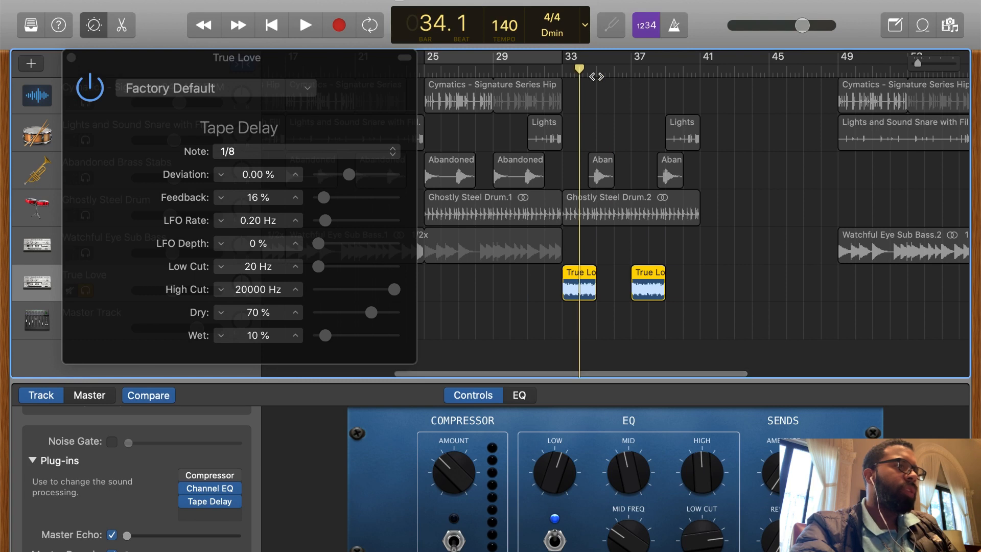
{"action": "key", "text": "space"}
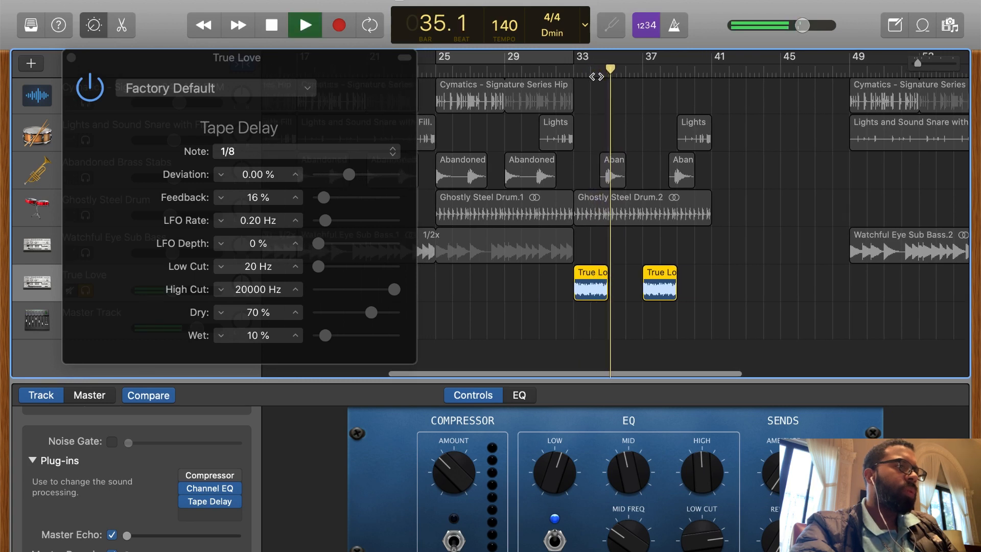
{"action": "key", "text": "space"}
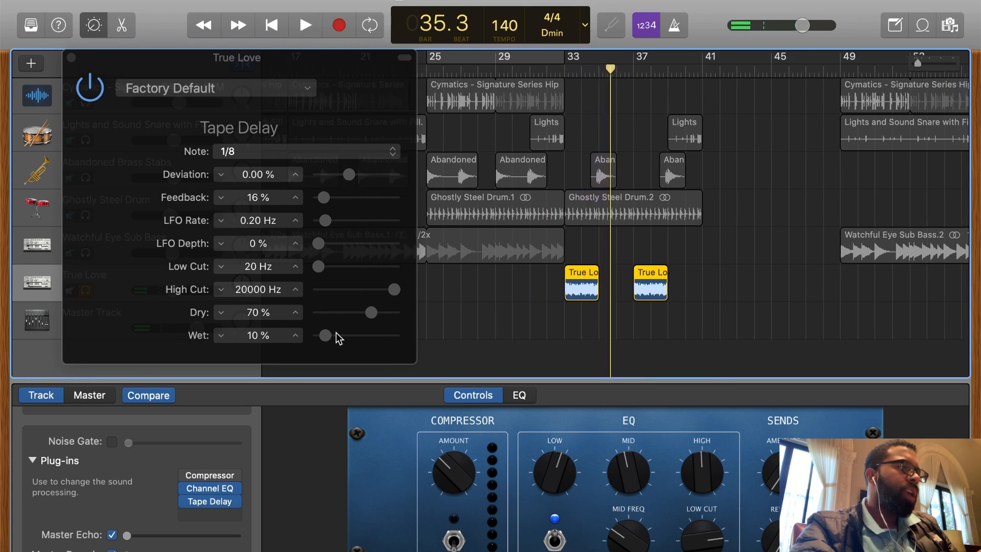
Raise the Tape Delay's Wet level to 25%, play True Love to about bar 36, and close the plug-in window.
{"action": "left_click", "coordinate": [329, 338]}
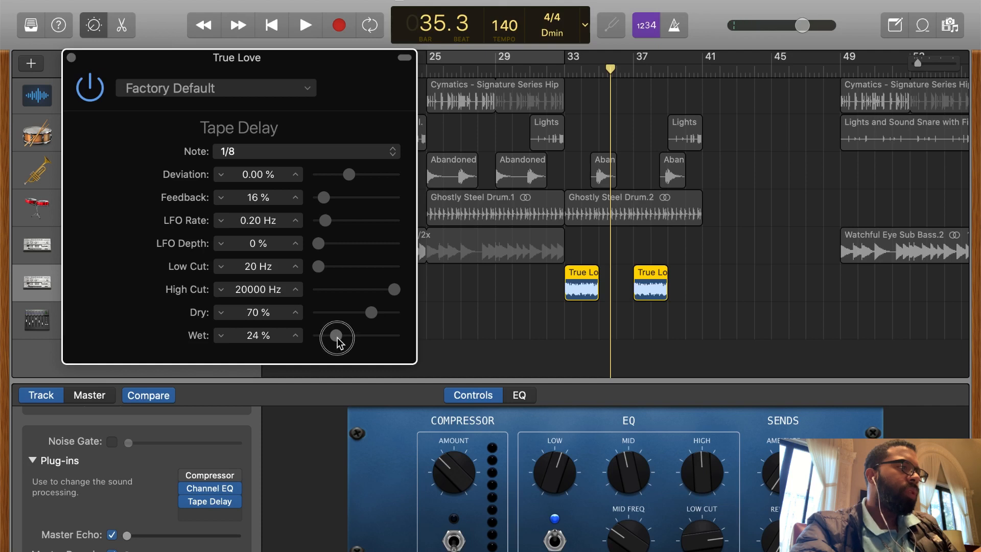
{"action": "left_click", "coordinate": [582, 67]}
{"action": "key", "text": "space"}
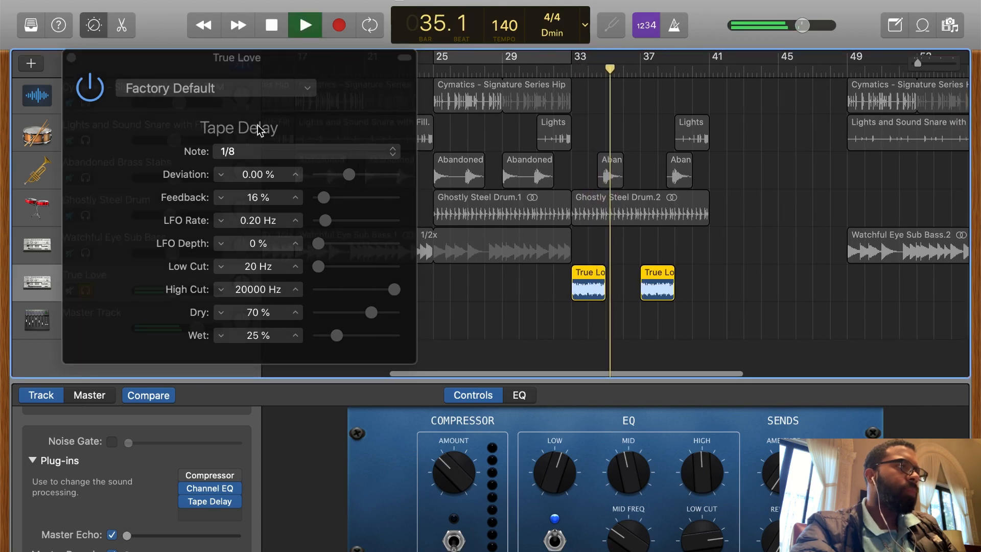
{"action": "left_click", "coordinate": [72, 58]}
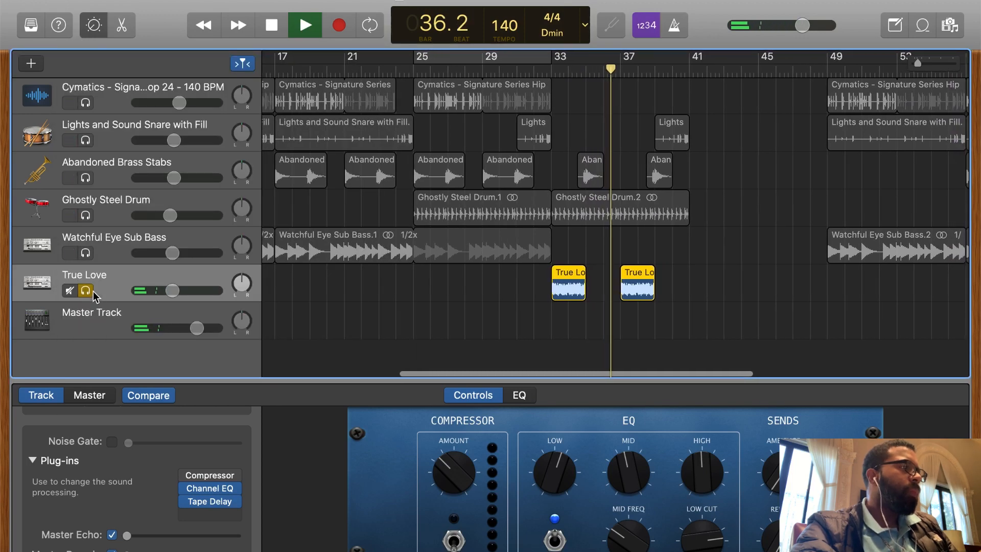
{"action": "key", "text": "space"}
Turn off solo on True Love and play the full mix from about bar 33 to about bar 40.
{"action": "left_click", "coordinate": [86, 290]}
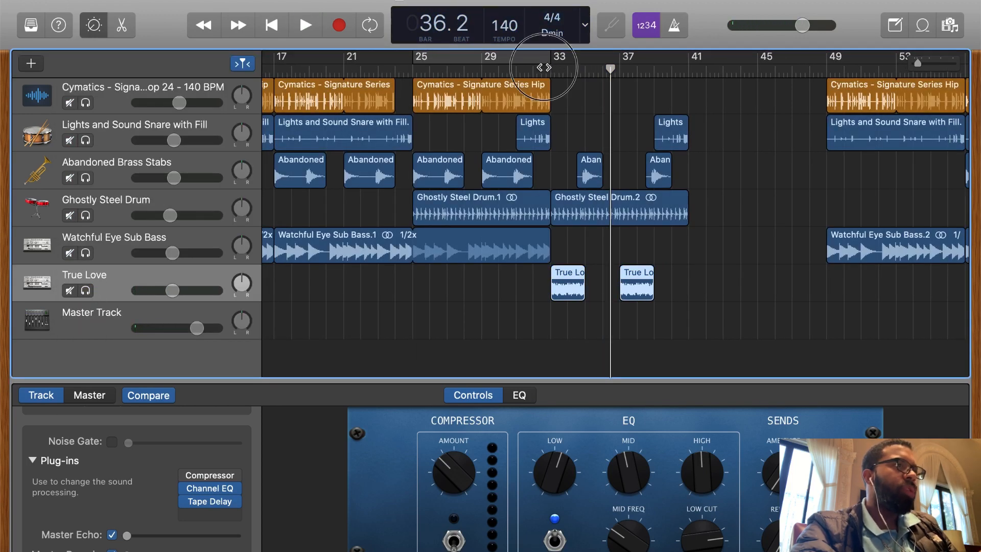
{"action": "left_click", "coordinate": [544, 67]}
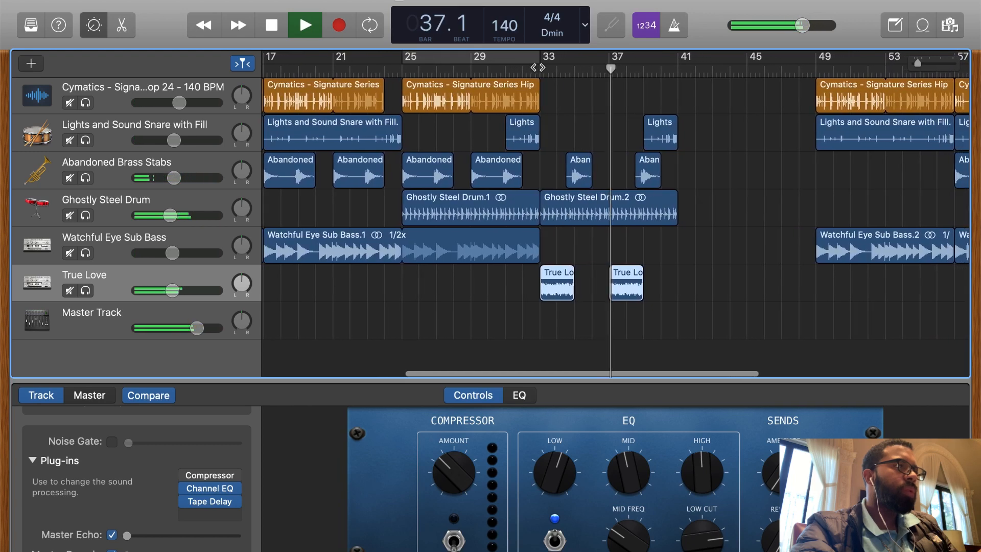
{"action": "scroll", "coordinate": [471, 111], "scroll_direction": "up", "scroll_amount": 4}
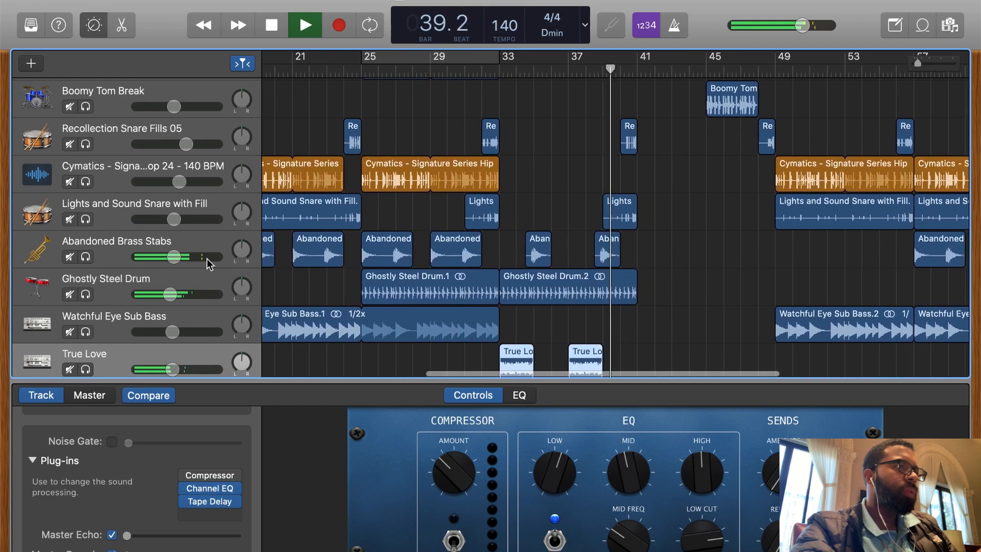
{"action": "key", "text": "space"}
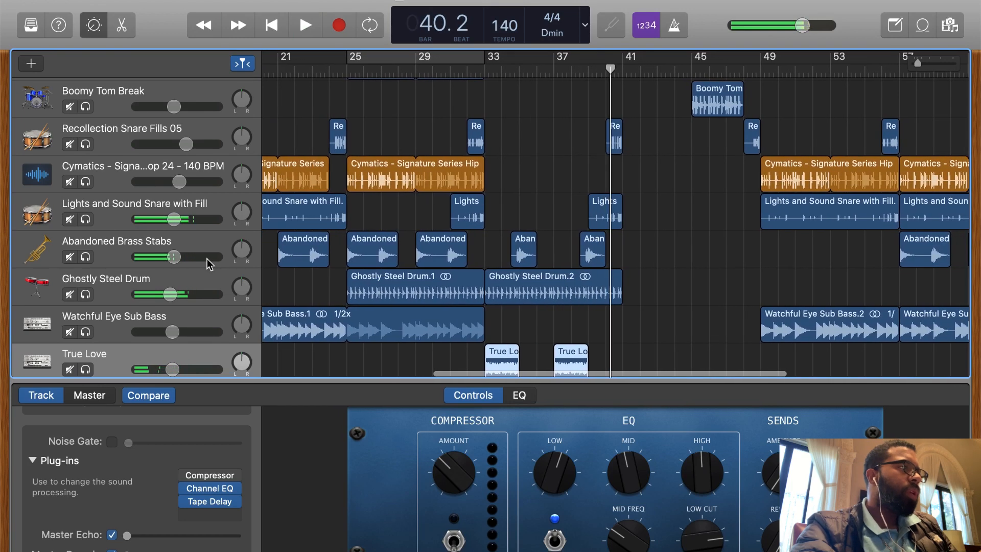
Add a Tape Delay plug-in to the Abandoned Brass Stabs track and lower its Wet level to 10%.
{"action": "left_click", "coordinate": [110, 252]}
{"action": "scroll", "coordinate": [173, 442], "scroll_direction": "down", "scroll_amount": 1}
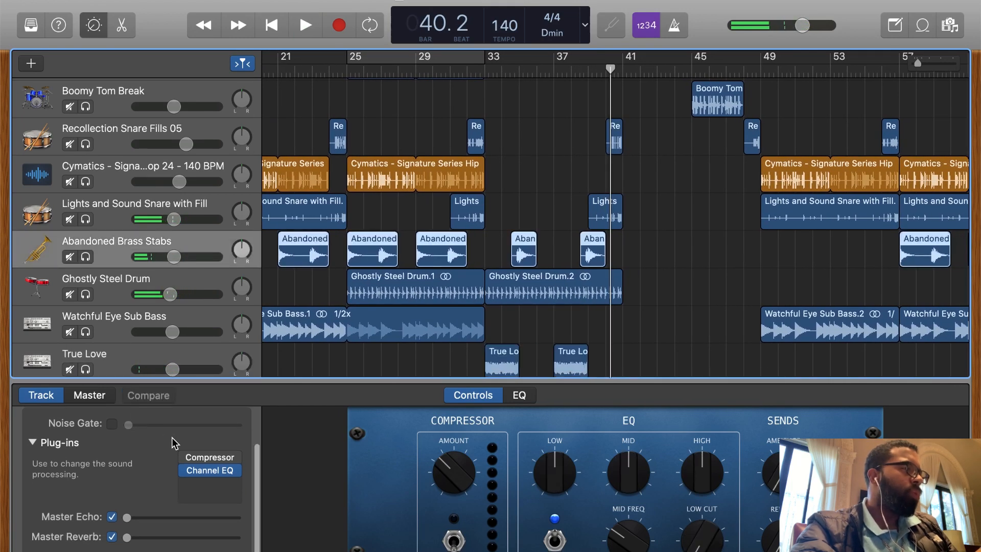
{"action": "left_click", "coordinate": [215, 486]}
{"action": "left_click", "coordinate": [211, 507]}
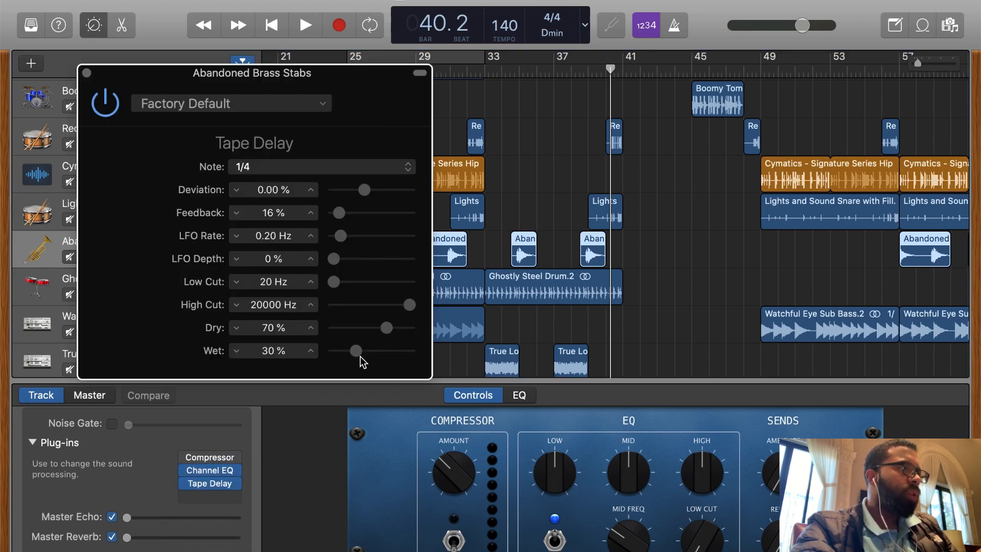
{"action": "left_click_drag", "start_coordinate": [351, 350], "coordinate": [340, 350]}
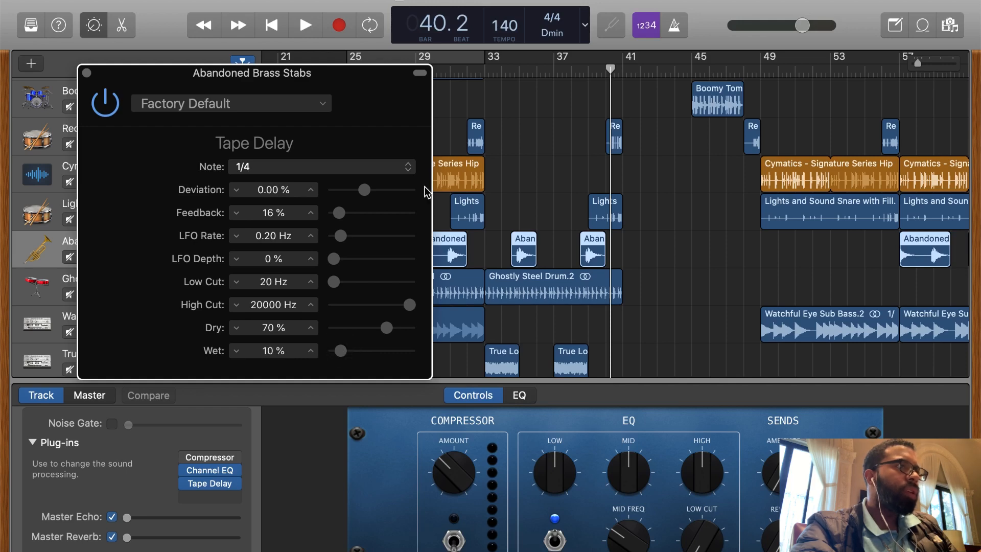
While playing the full mix to about bar 41, set the brass Tape Delay's Wet to 20% and Feedback to 26%, and close its window.
{"action": "key", "text": "space"}
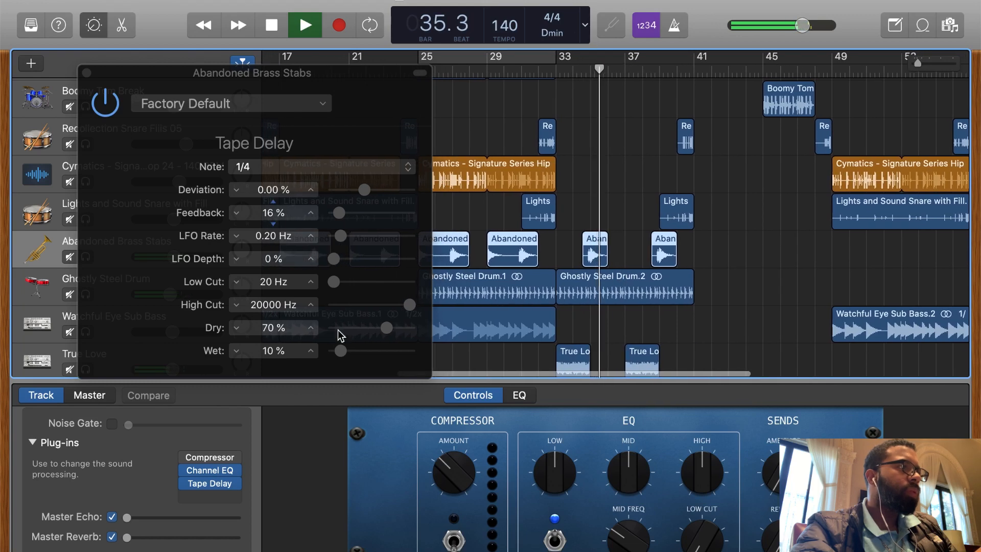
{"action": "left_click_drag", "start_coordinate": [342, 350], "coordinate": [368, 350]}
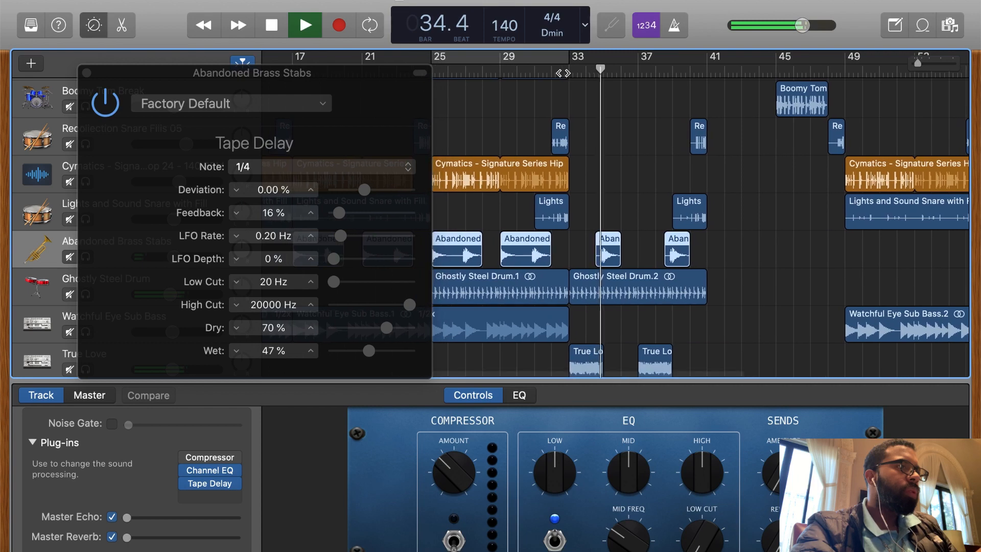
{"action": "left_click_drag", "start_coordinate": [367, 350], "coordinate": [346, 356]}
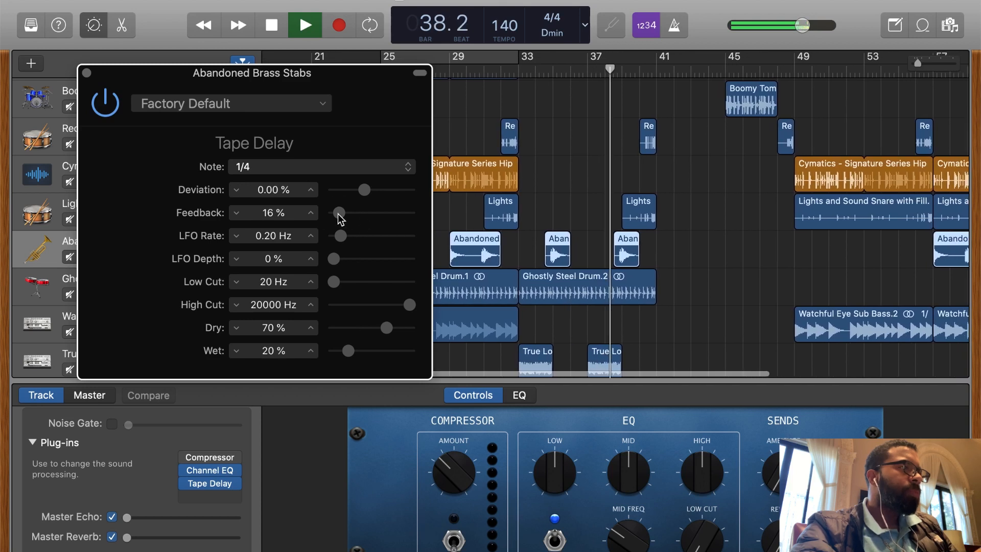
{"action": "left_click_drag", "start_coordinate": [338, 214], "coordinate": [343, 214]}
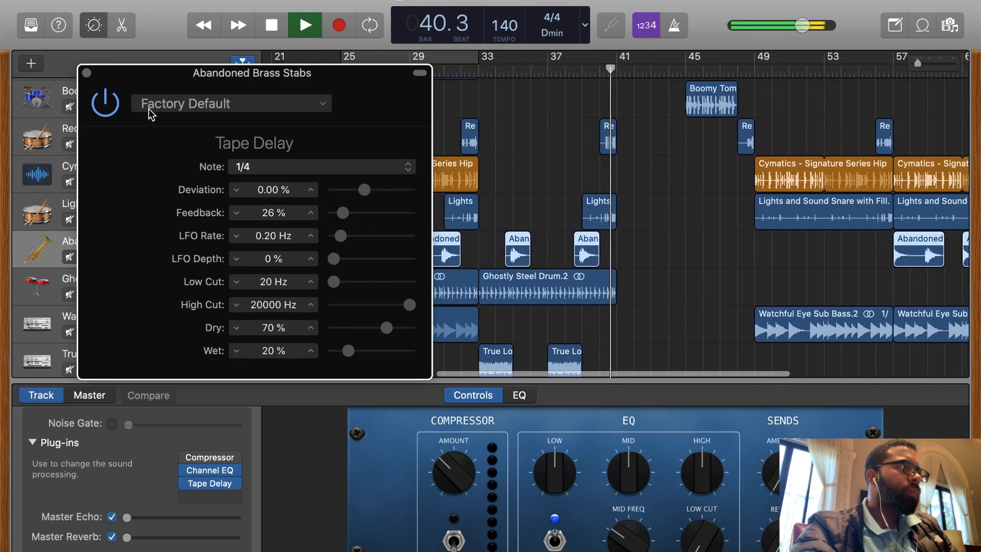
{"action": "left_click", "coordinate": [87, 73]}
{"action": "key", "text": "space"}
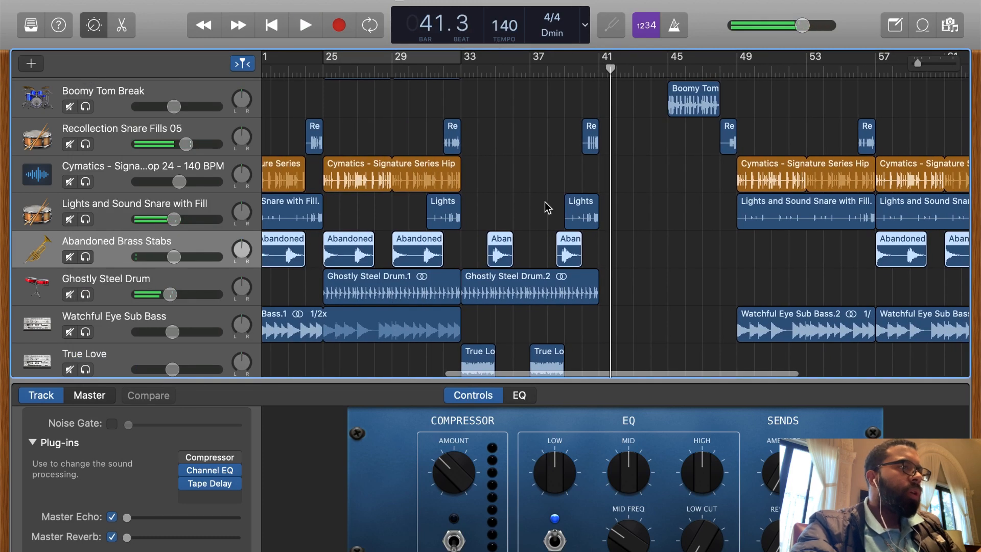
Solo Abandoned Brass Stabs and play its first region up close from about bar 18 to just past bar 20.
{"action": "scroll", "coordinate": [600, 240], "scroll_direction": "left", "scroll_amount": 3}
{"action": "scroll", "coordinate": [600, 240], "scroll_direction": "left", "scroll_amount": 4}
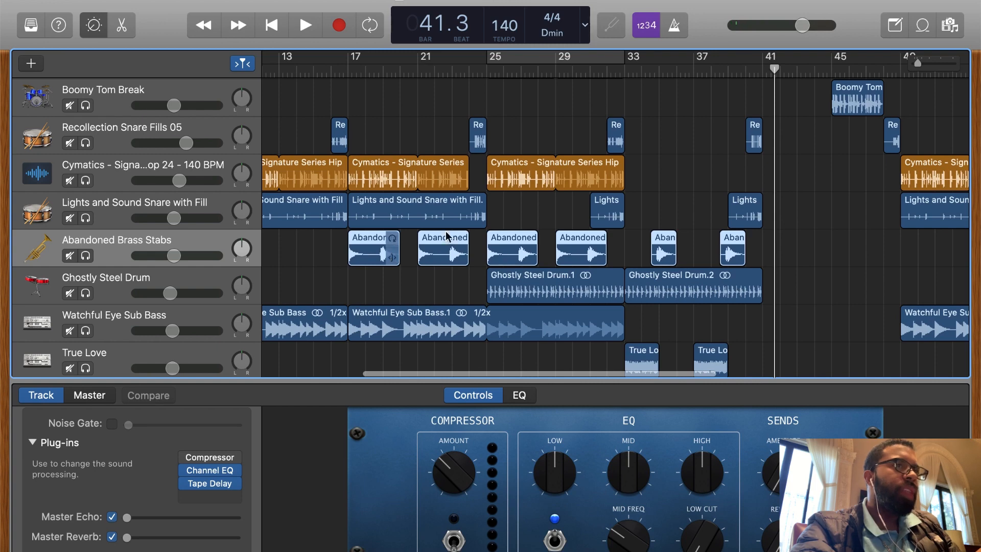
{"action": "left_click_drag", "start_coordinate": [921, 66], "coordinate": [929, 67]}
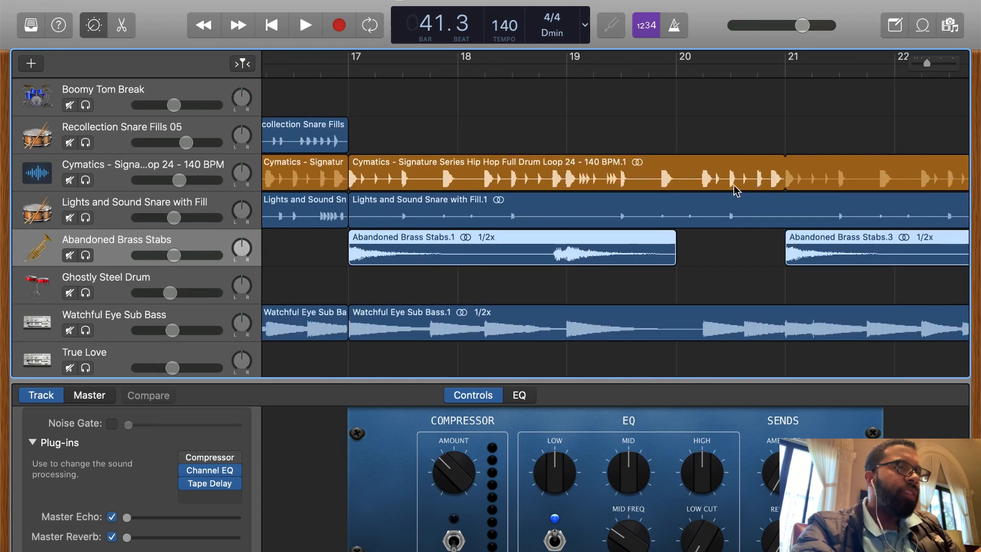
{"action": "left_click", "coordinate": [486, 71]}
{"action": "key", "text": "space"}
{"action": "left_click", "coordinate": [87, 255]}
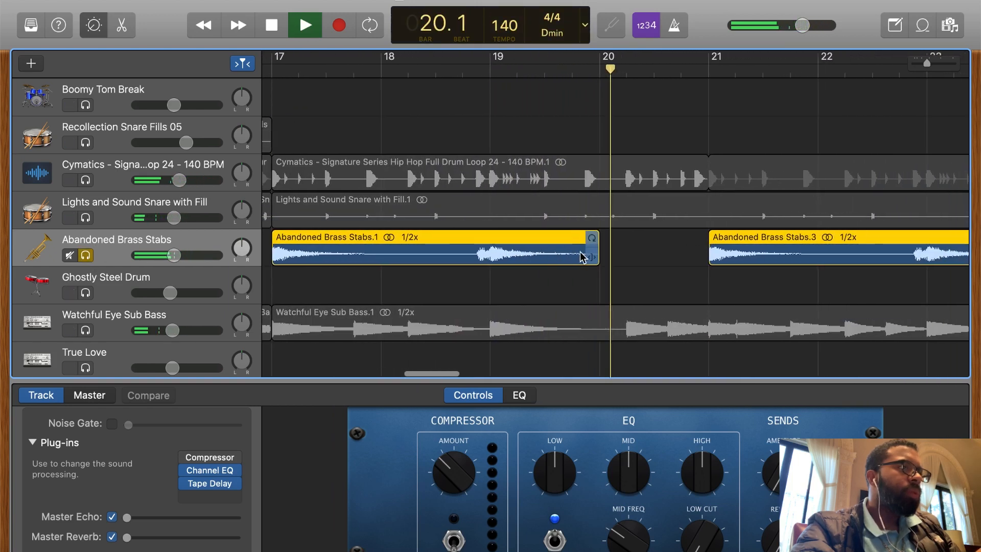
{"action": "key", "text": "space"}
Trim the end of the first Abandoned Brass Stabs region to just before bar 20 and replay it from the middle of bar 18.
{"action": "left_click_drag", "start_coordinate": [570, 258], "coordinate": [572, 255]}
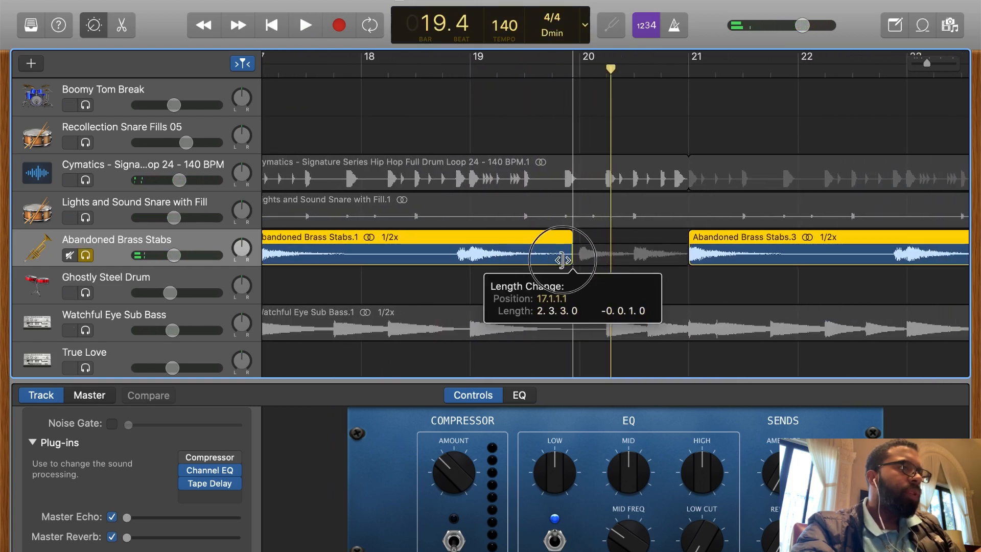
{"action": "left_click", "coordinate": [434, 76]}
{"action": "key", "text": "space"}
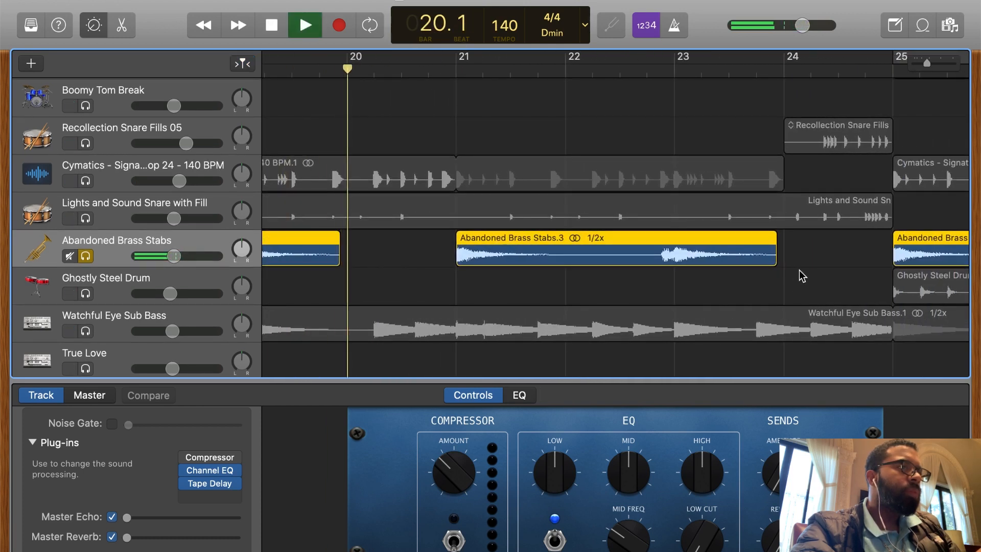
{"action": "key", "text": "space"}
Trim the ends of the Abandoned Brass Stabs regions between bars 21 and 40.
{"action": "left_click_drag", "start_coordinate": [766, 265], "coordinate": [763, 260]}
{"action": "scroll", "coordinate": [763, 260], "scroll_direction": "right", "scroll_amount": 10}
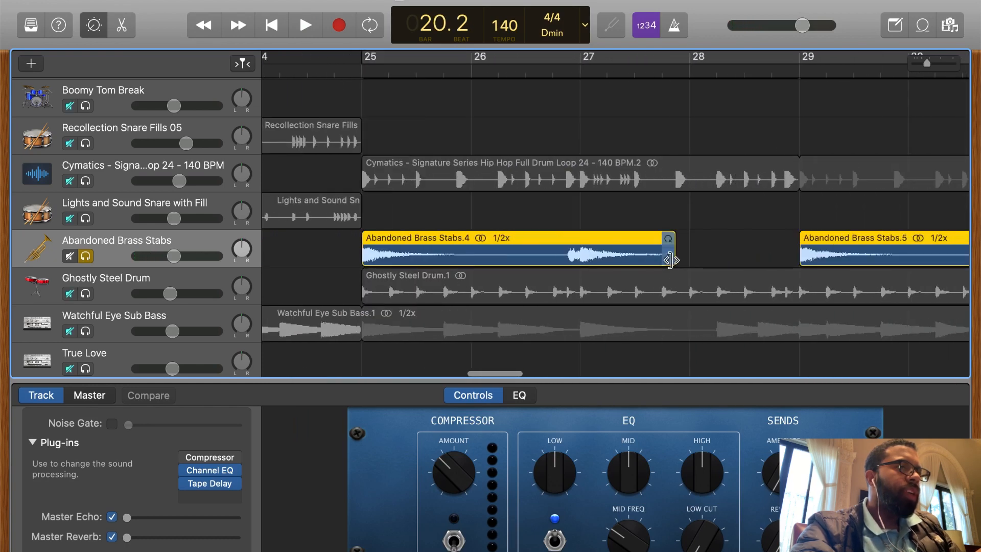
{"action": "left_click_drag", "start_coordinate": [670, 261], "coordinate": [727, 256]}
{"action": "scroll", "coordinate": [715, 240], "scroll_direction": "right", "scroll_amount": 8}
{"action": "scroll", "coordinate": [716, 242], "scroll_direction": "right", "scroll_amount": 2}
{"action": "scroll", "coordinate": [685, 254], "scroll_direction": "right", "scroll_amount": 8}
{"action": "scroll", "coordinate": [727, 256], "scroll_direction": "right", "scroll_amount": 8}
{"action": "scroll", "coordinate": [726, 256], "scroll_direction": "right", "scroll_amount": 3}
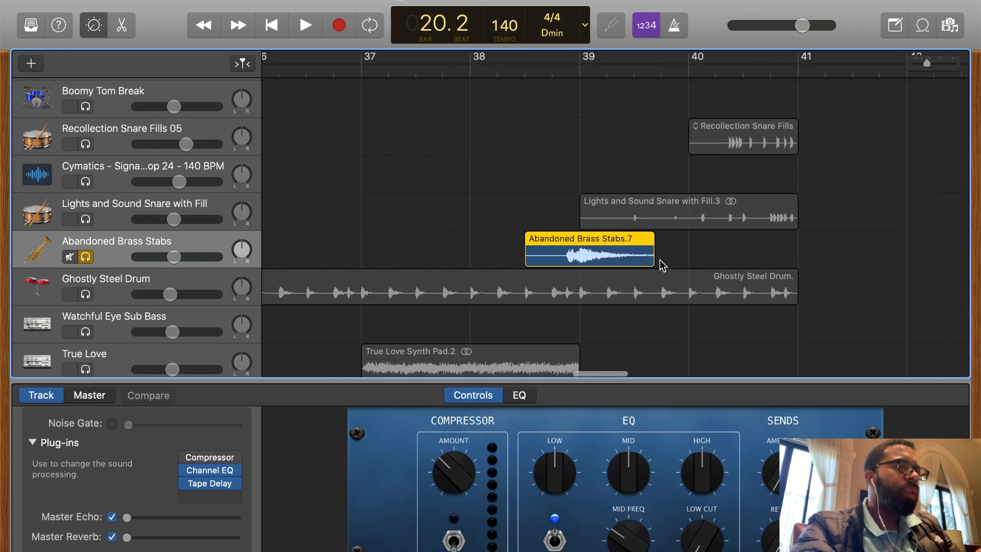
{"action": "left_click_drag", "start_coordinate": [649, 256], "coordinate": [643, 254]}
Adjust the ends of the Abandoned Brass Stabs regions from bar 57 through the last one before bar 80.
{"action": "scroll", "coordinate": [643, 254], "scroll_direction": "right", "scroll_amount": 20}
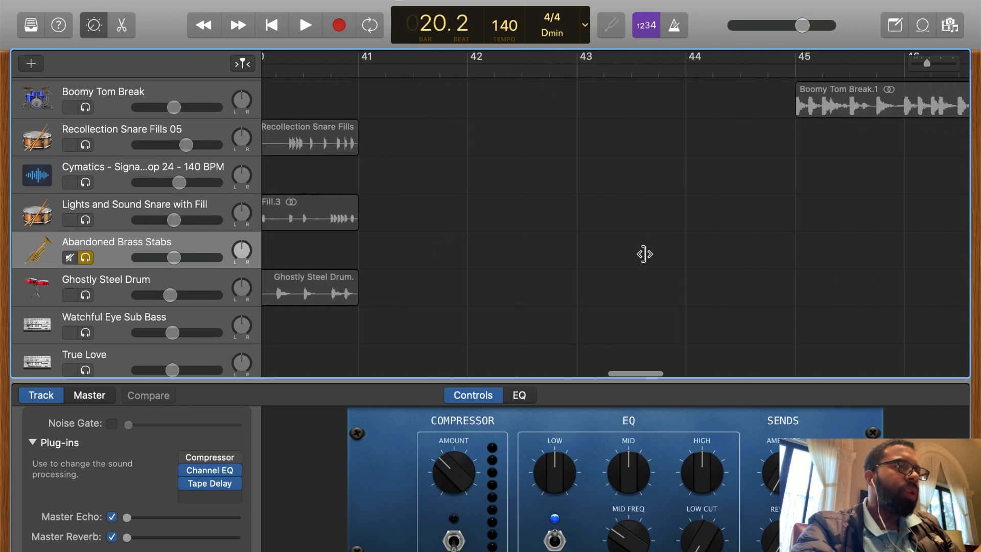
{"action": "scroll", "coordinate": [644, 253], "scroll_direction": "right", "scroll_amount": 20}
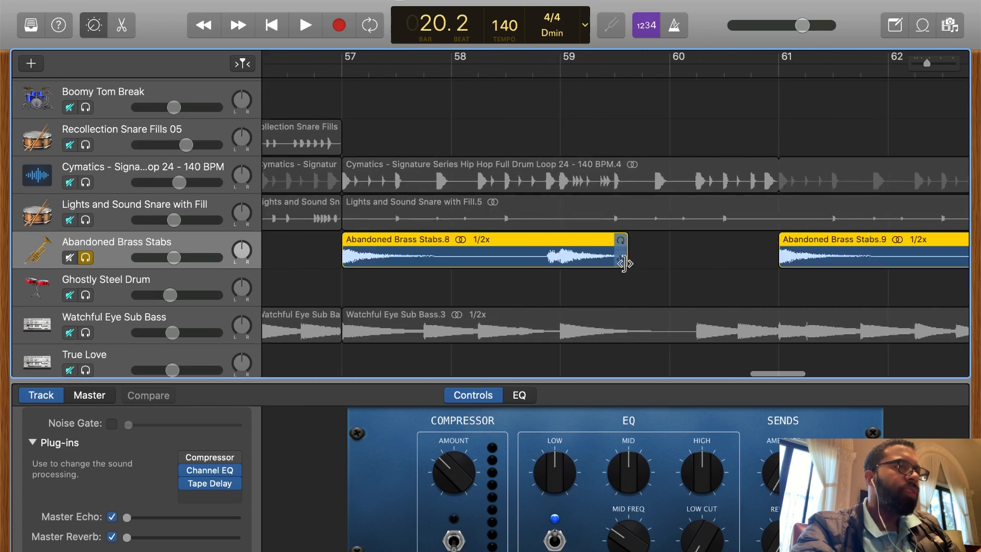
{"action": "left_click_drag", "start_coordinate": [623, 264], "coordinate": [689, 256]}
{"action": "scroll", "coordinate": [653, 259], "scroll_direction": "right", "scroll_amount": 5}
{"action": "scroll", "coordinate": [653, 259], "scroll_direction": "right", "scroll_amount": 4}
{"action": "scroll", "coordinate": [704, 258], "scroll_direction": "right", "scroll_amount": 10}
{"action": "scroll", "coordinate": [689, 255], "scroll_direction": "right", "scroll_amount": 8}
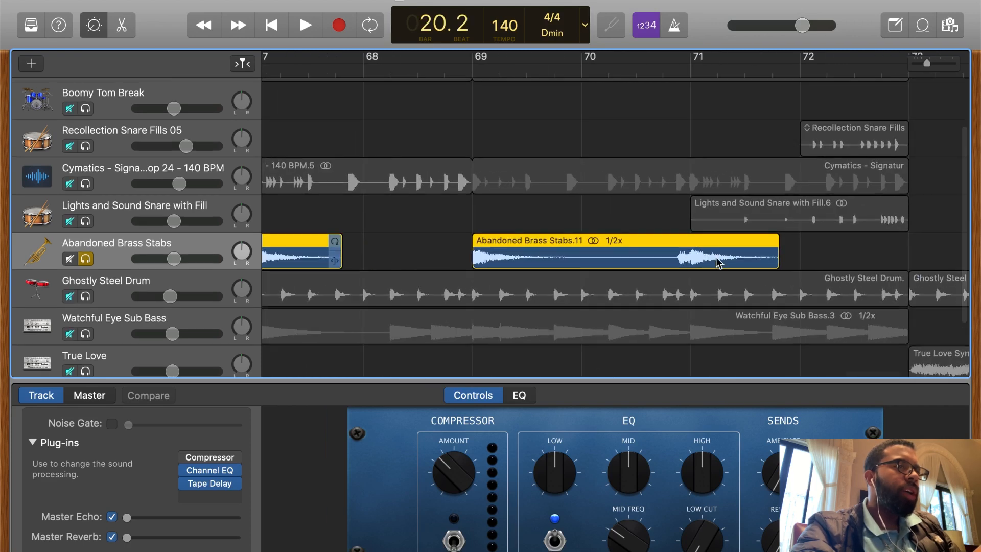
{"action": "mouse_move", "coordinate": [765, 253]}
{"action": "left_mouse_down"}
{"action": "mouse_move", "coordinate": [780, 256]}
{"action": "mouse_move", "coordinate": [752, 258]}
{"action": "left_mouse_up"}
{"action": "left_click", "coordinate": [799, 260]}
{"action": "scroll", "coordinate": [776, 254], "scroll_direction": "right", "scroll_amount": 10}
{"action": "scroll", "coordinate": [752, 258], "scroll_direction": "right", "scroll_amount": 8}
{"action": "left_click_drag", "start_coordinate": [824, 258], "coordinate": [814, 256]}
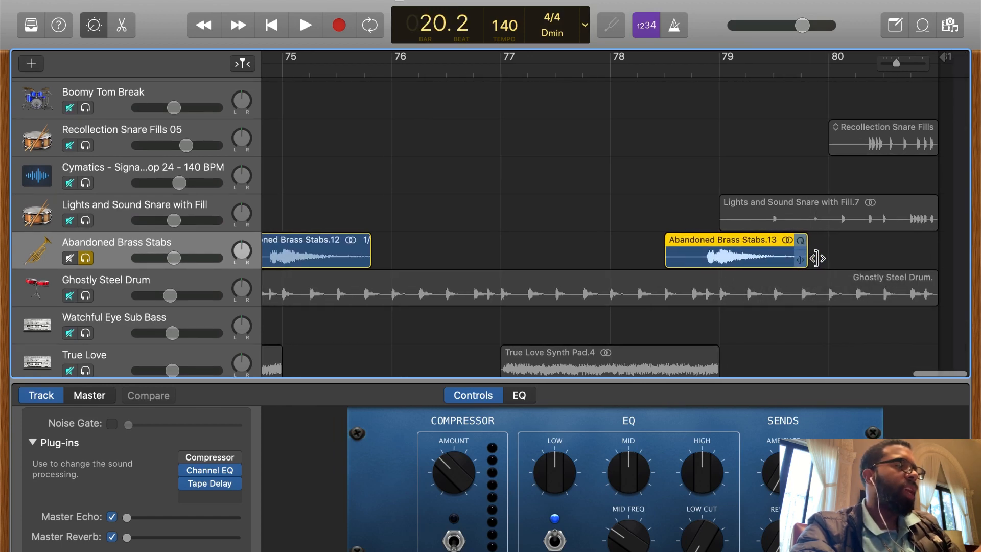
Return to the beginning of the arrangement, zoom out to an overview, and turn off solo on Abandoned Brass Stabs.
{"action": "scroll", "coordinate": [678, 259], "scroll_direction": "left", "scroll_amount": 20}
{"action": "scroll", "coordinate": [678, 259], "scroll_direction": "left", "scroll_amount": 20}
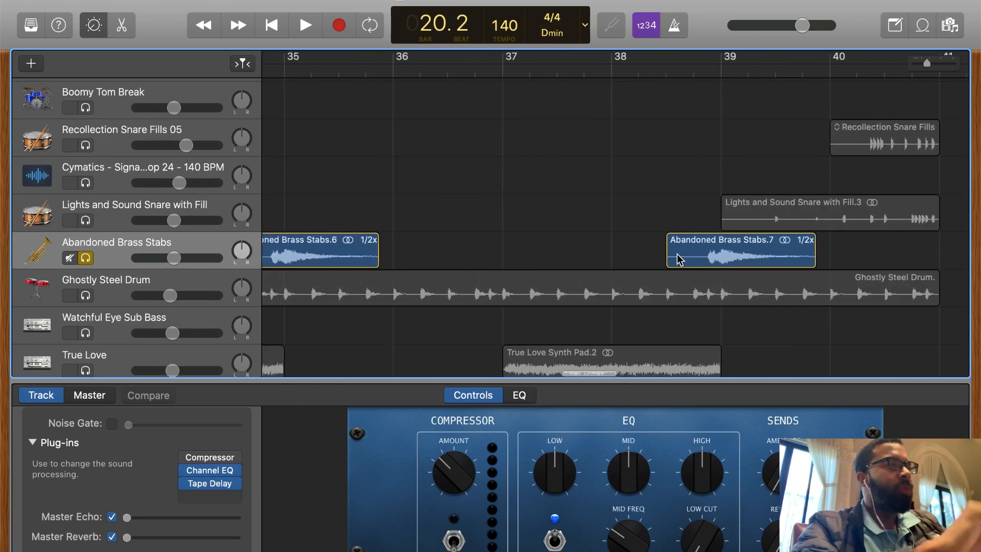
{"action": "scroll", "coordinate": [679, 258], "scroll_direction": "left", "scroll_amount": 17}
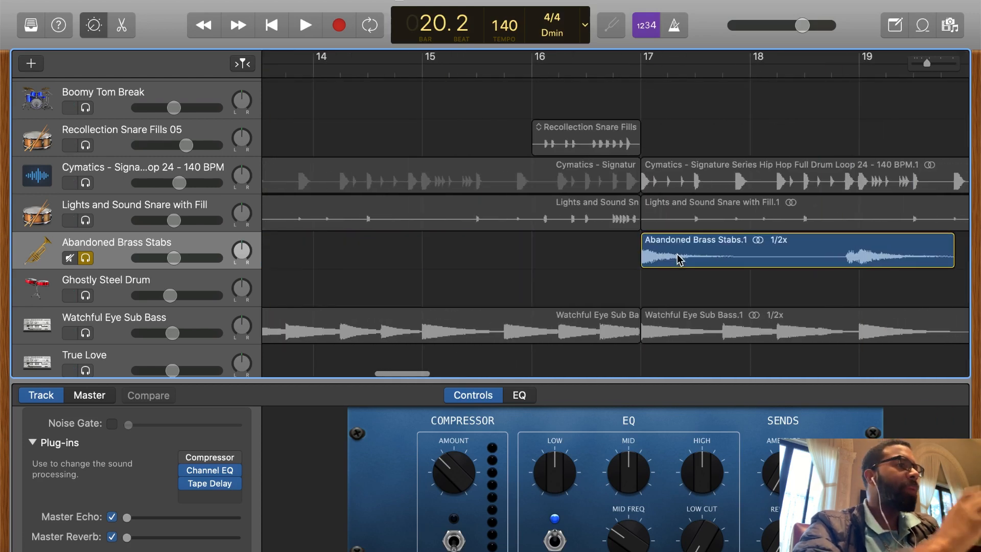
{"action": "scroll", "coordinate": [679, 260], "scroll_direction": "up", "scroll_amount": 1}
{"action": "scroll", "coordinate": [678, 259], "scroll_direction": "left", "scroll_amount": 14}
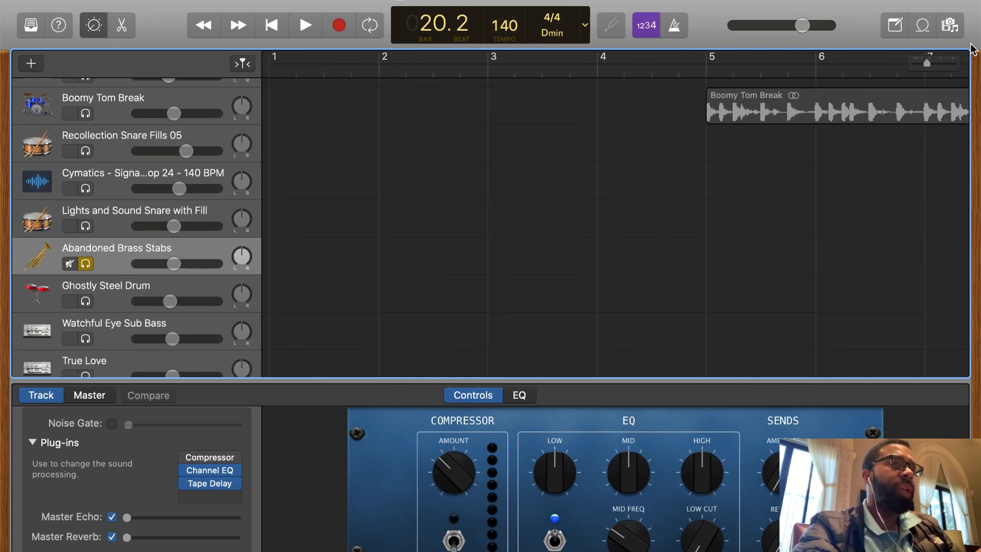
{"action": "left_click_drag", "start_coordinate": [928, 62], "coordinate": [915, 62]}
{"action": "left_click", "coordinate": [86, 263]}
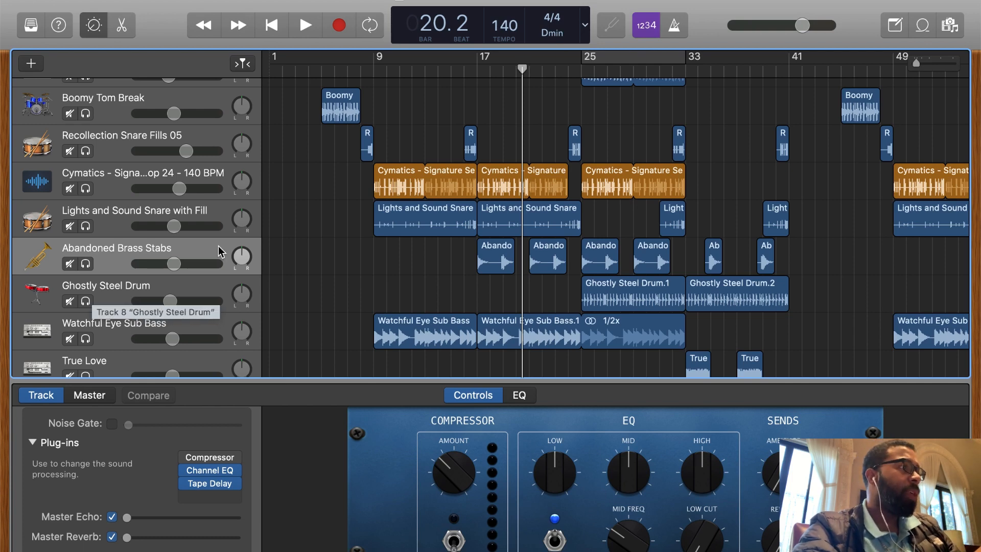
Inspect the Decimort 2 plug-in on the Cymatics drum loop track and close its window.
{"action": "scroll", "coordinate": [219, 251], "scroll_direction": "up", "scroll_amount": 2}
{"action": "left_click", "coordinate": [104, 197]}
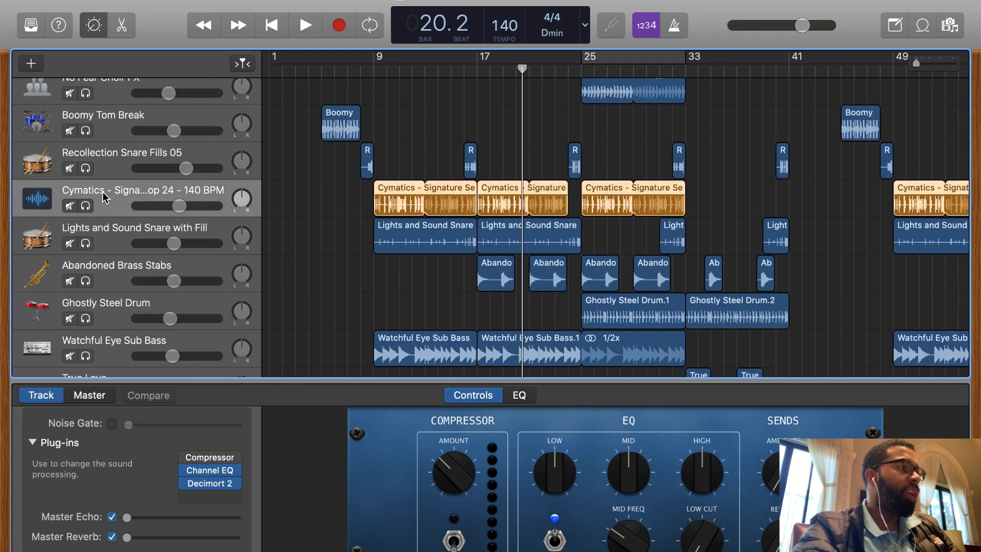
{"action": "left_click", "coordinate": [210, 483]}
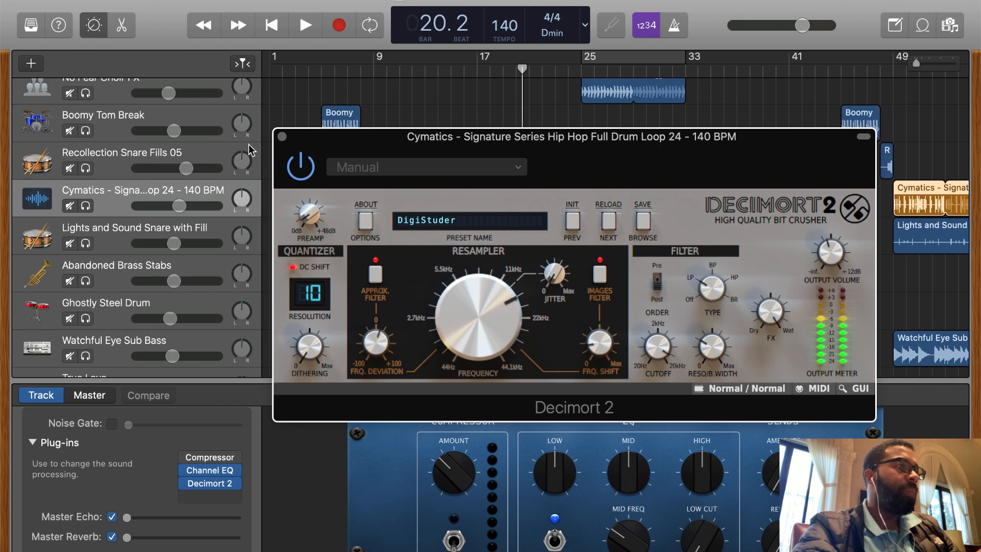
{"action": "left_click", "coordinate": [282, 137]}
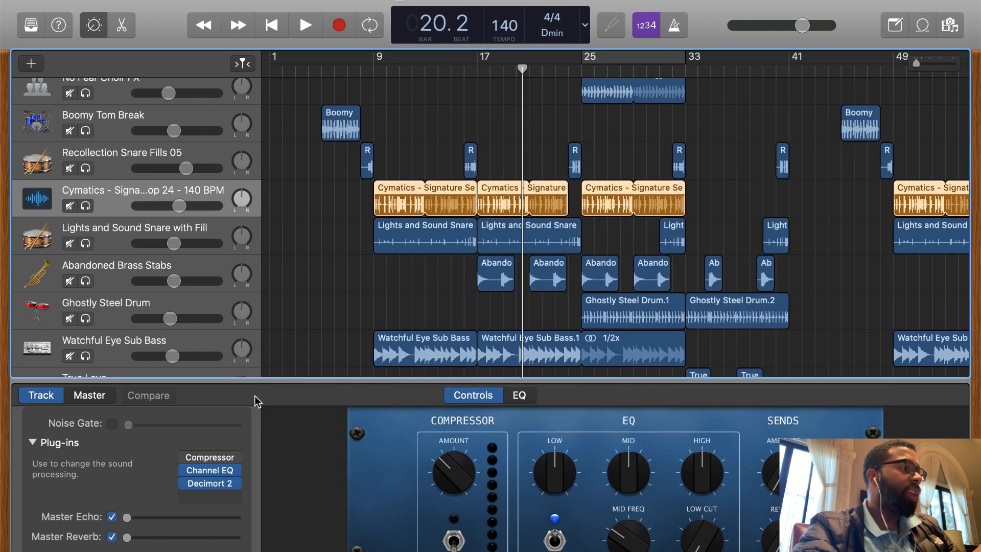
Inspect the Godfazer plug-in on the No Fear Choir FX track and close its window.
{"action": "left_click", "coordinate": [110, 162]}
{"action": "left_click", "coordinate": [114, 124]}
{"action": "scroll", "coordinate": [113, 130], "scroll_direction": "up", "scroll_amount": 1}
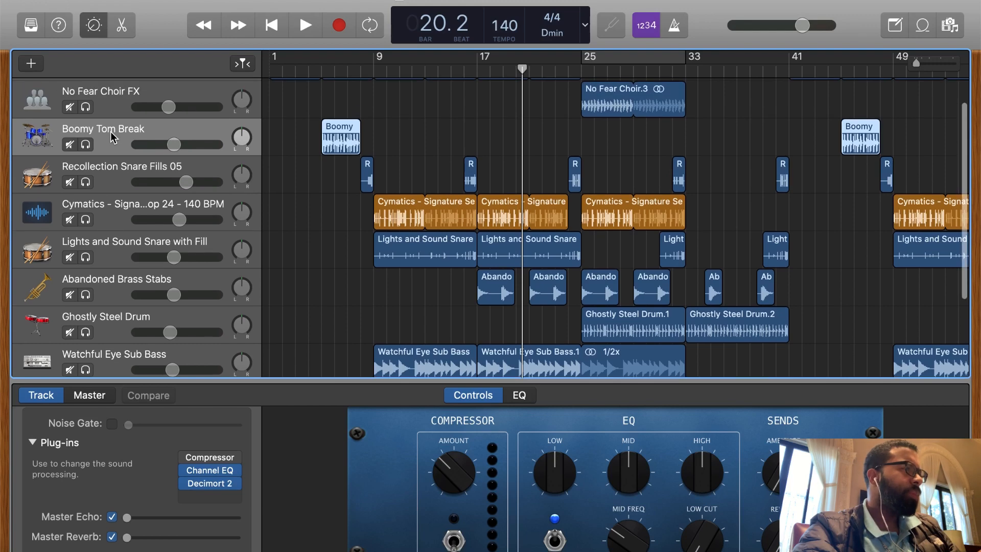
{"action": "left_click", "coordinate": [117, 109]}
{"action": "left_click", "coordinate": [218, 498]}
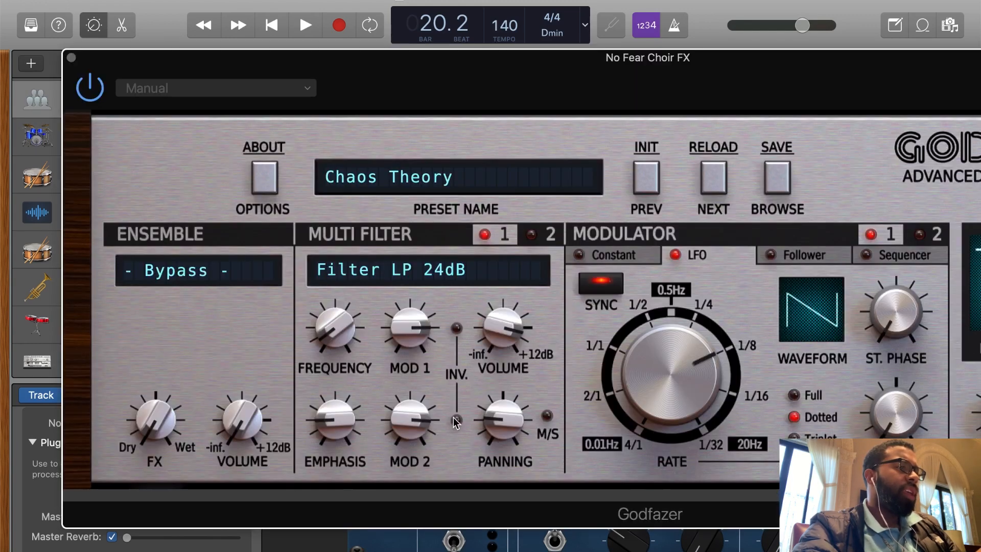
{"action": "left_click", "coordinate": [72, 58]}
Look up the D16 Group Audio Software plug-ins in the No Fear Choir FX plug-in choices without adding one.
{"action": "left_click", "coordinate": [220, 508]}
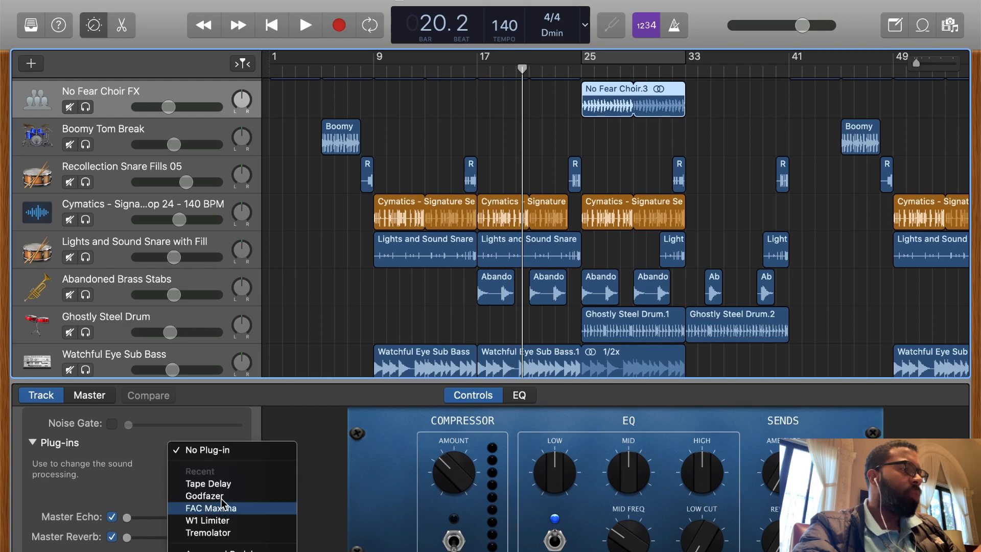
{"action": "mouse_move", "coordinate": [225, 548]}
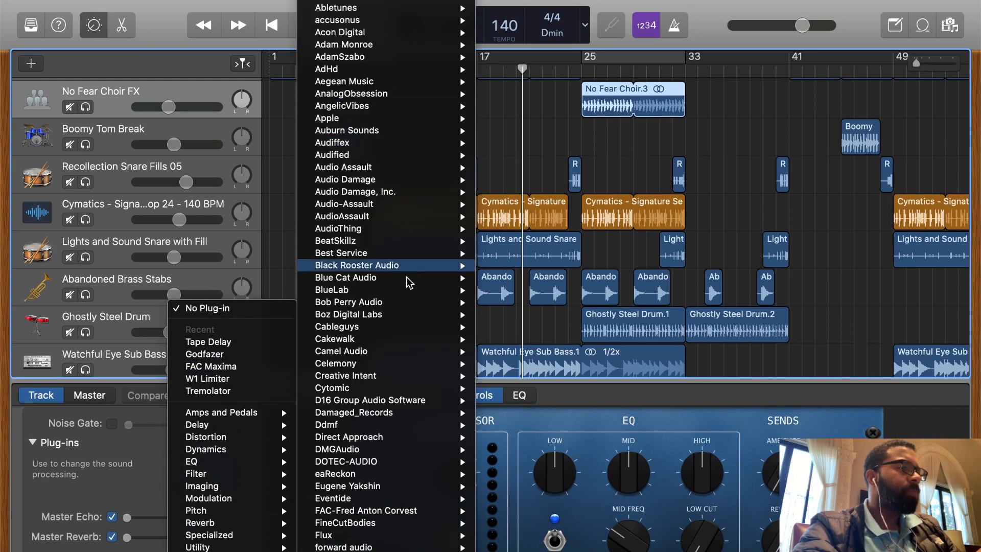
{"action": "scroll", "coordinate": [407, 332], "scroll_direction": "down", "scroll_amount": 2}
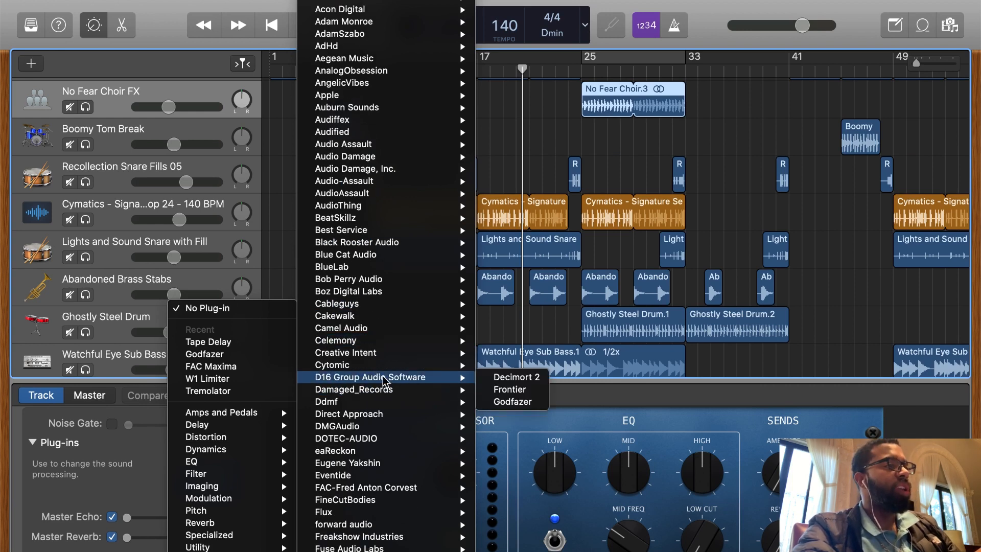
{"action": "mouse_move", "coordinate": [409, 379]}
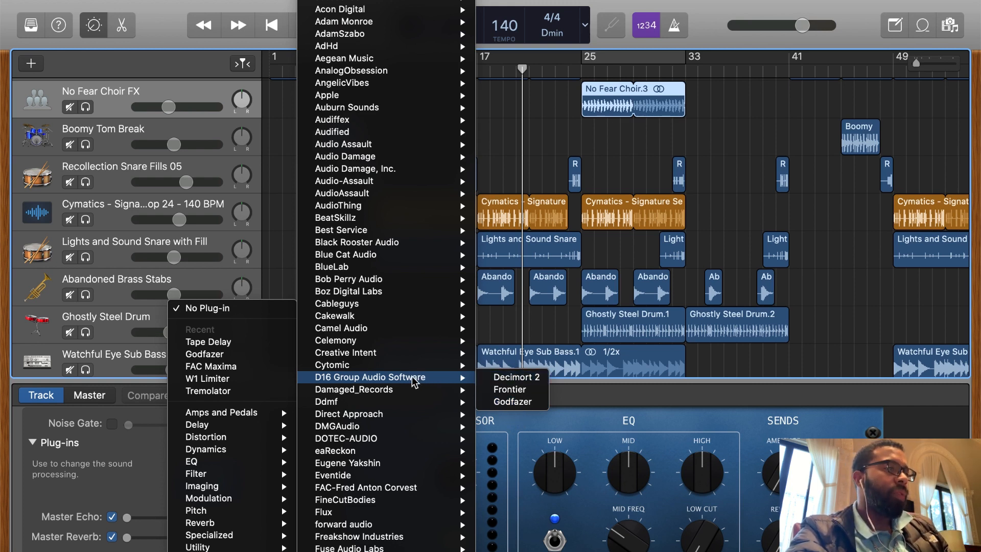
{"action": "left_click", "coordinate": [531, 154]}
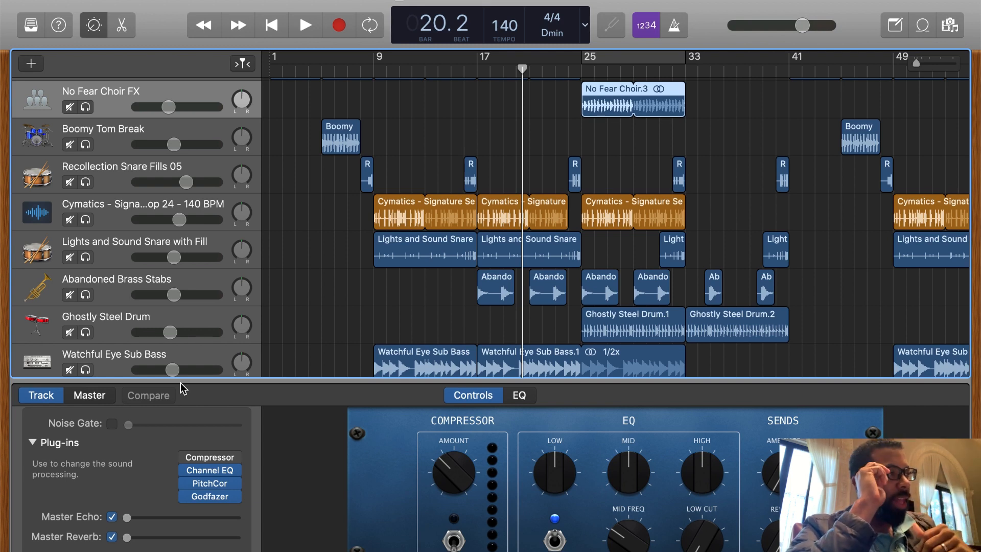
Return the playhead to the start of the project and bring the No Fear Choir track into view.
{"action": "key", "text": "Return"}
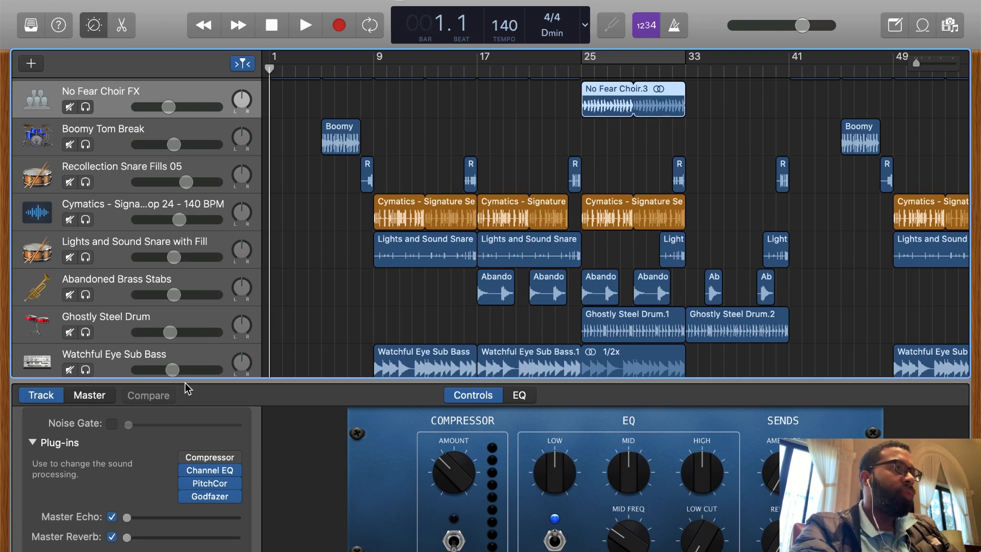
{"action": "scroll", "coordinate": [329, 301], "scroll_direction": "up", "scroll_amount": 2}
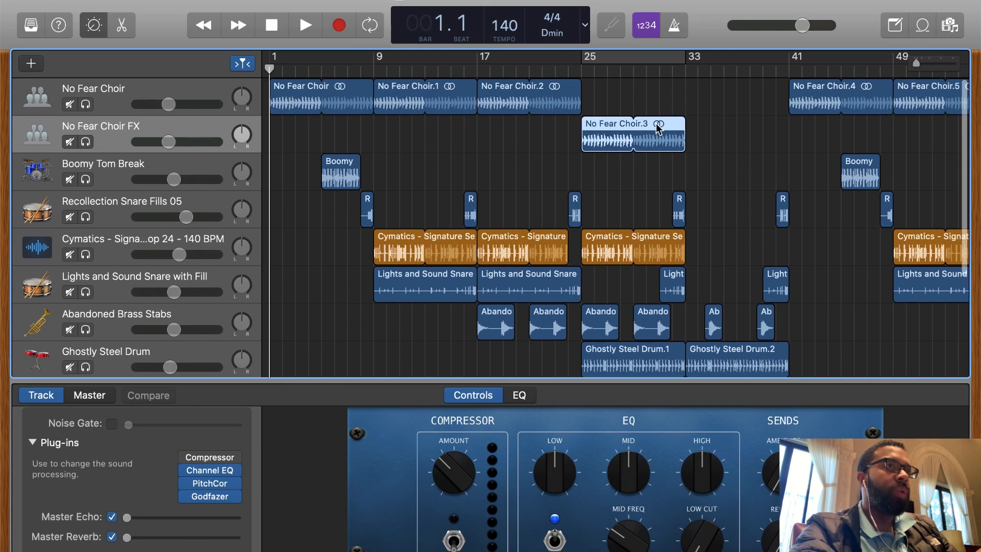
Play the beat from the start with the whole arrangement in view and hide the Smart Controls to reveal every track.
{"action": "left_click_drag", "start_coordinate": [915, 63], "coordinate": [899, 65]}
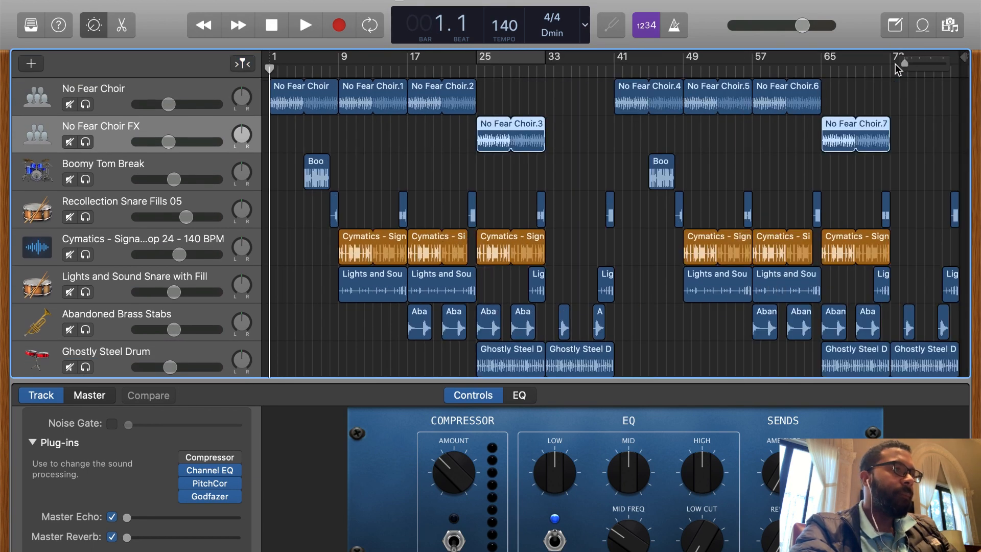
{"action": "key", "text": "space"}
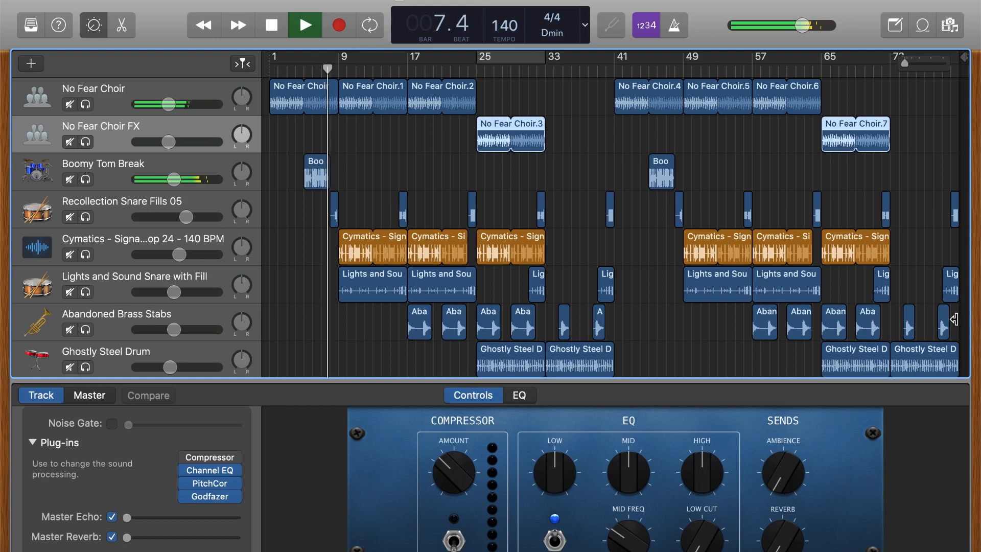
{"action": "scroll", "coordinate": [187, 271], "scroll_direction": "down", "scroll_amount": 3}
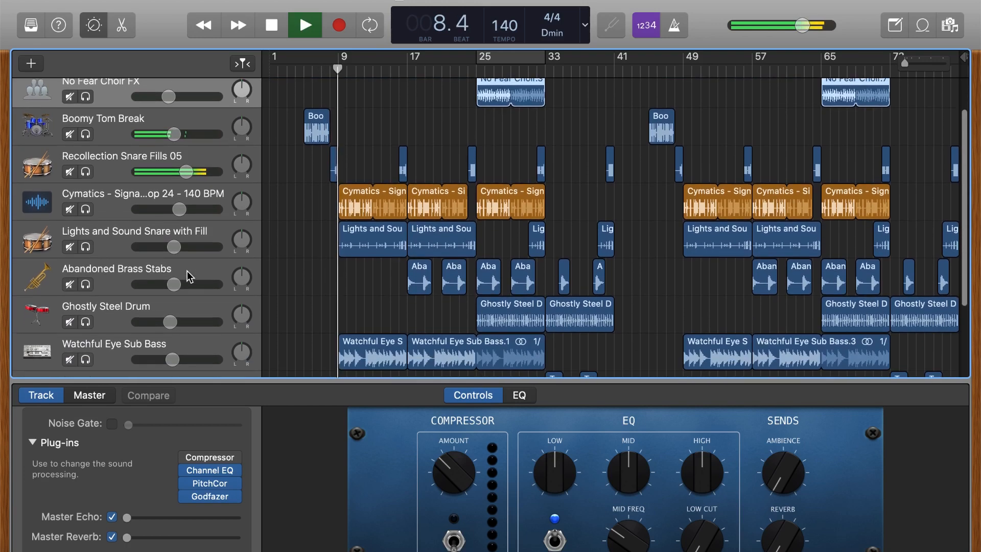
{"action": "scroll", "coordinate": [187, 271], "scroll_direction": "down", "scroll_amount": 2}
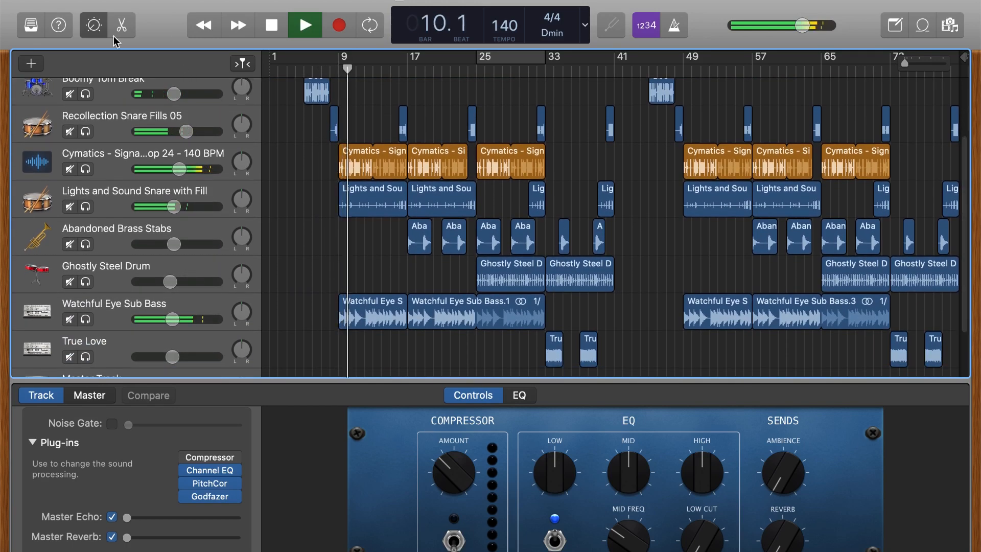
{"action": "left_click", "coordinate": [93, 25]}
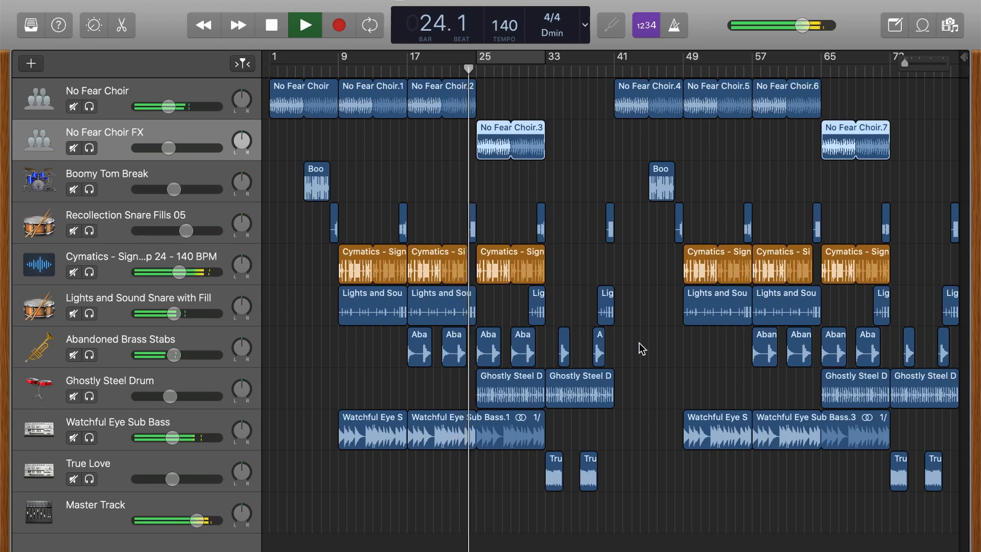
Extend the end of the project a few bars past the last regions.
{"action": "scroll", "coordinate": [637, 342], "scroll_direction": "right", "scroll_amount": 1}
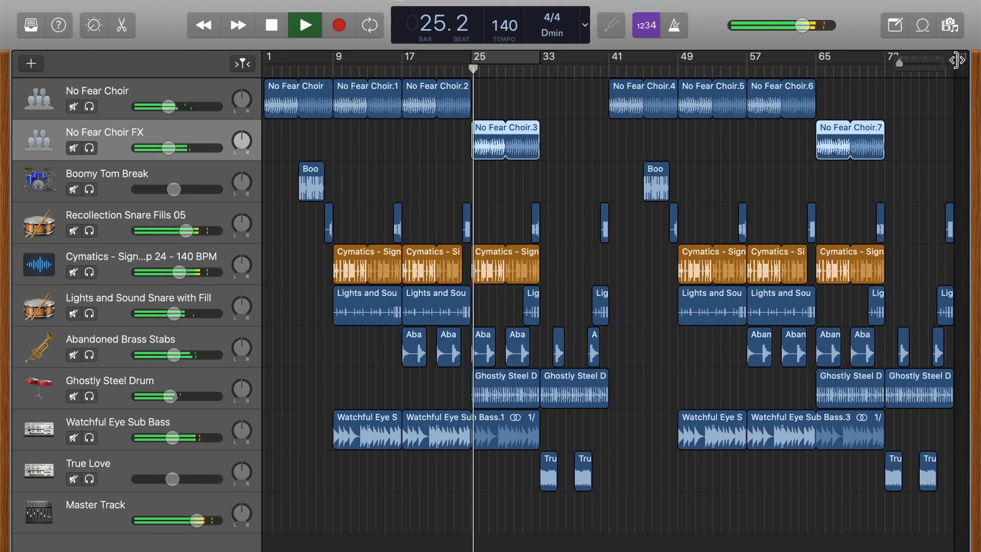
{"action": "left_click_drag", "start_coordinate": [958, 57], "coordinate": [975, 63]}
{"action": "scroll", "coordinate": [860, 173], "scroll_direction": "right", "scroll_amount": 1}
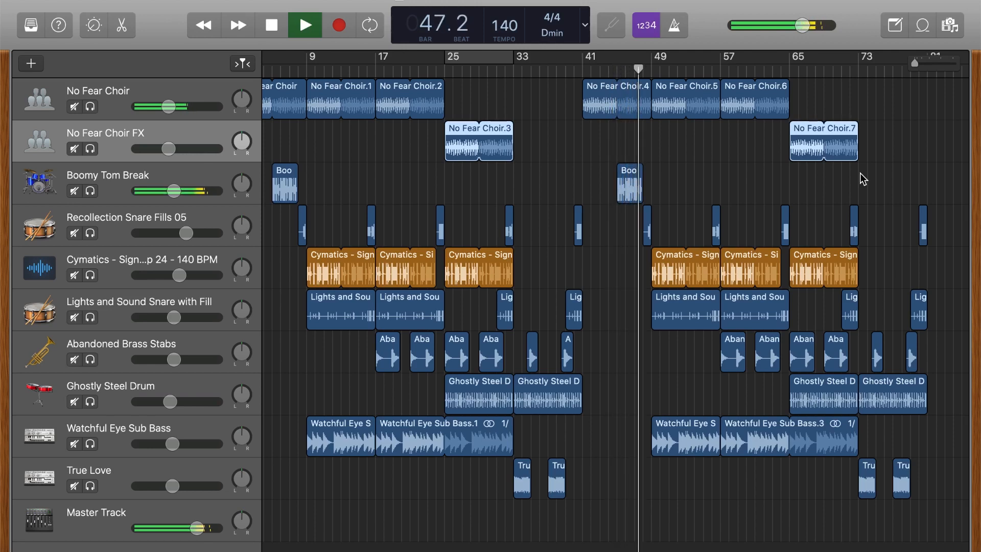
Copy the last True Love region to bar 81 and move the project end further out.
{"action": "scroll", "coordinate": [921, 396], "scroll_direction": "right", "scroll_amount": 1}
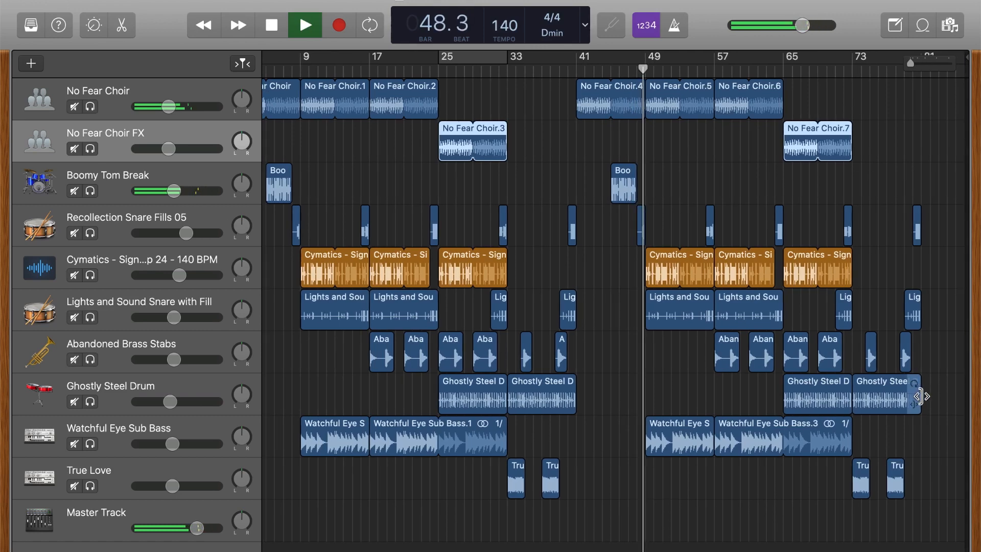
{"action": "scroll", "coordinate": [922, 396], "scroll_direction": "left", "scroll_amount": 1}
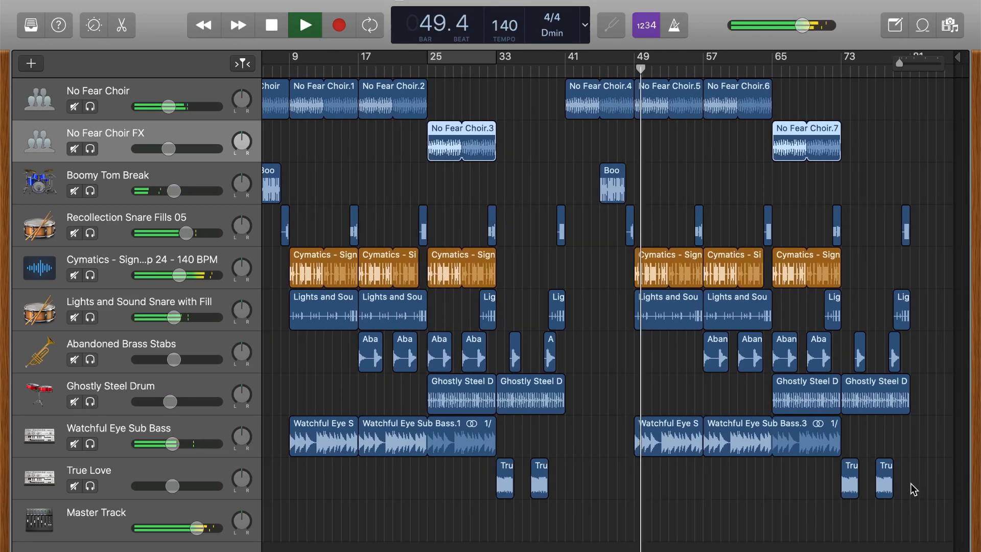
{"action": "left_click", "coordinate": [884, 480]}
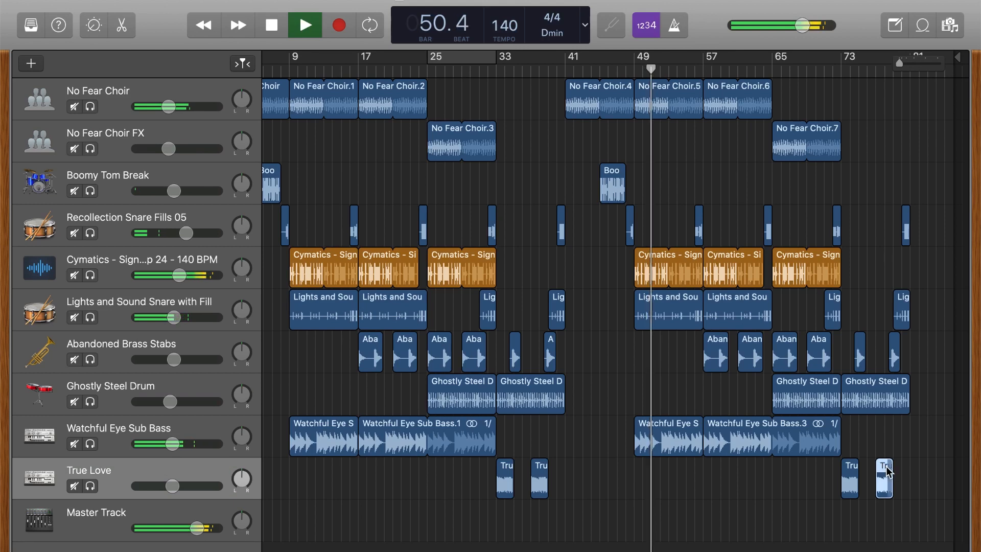
{"action": "left_click_drag", "start_coordinate": [887, 471], "coordinate": [913, 463]}
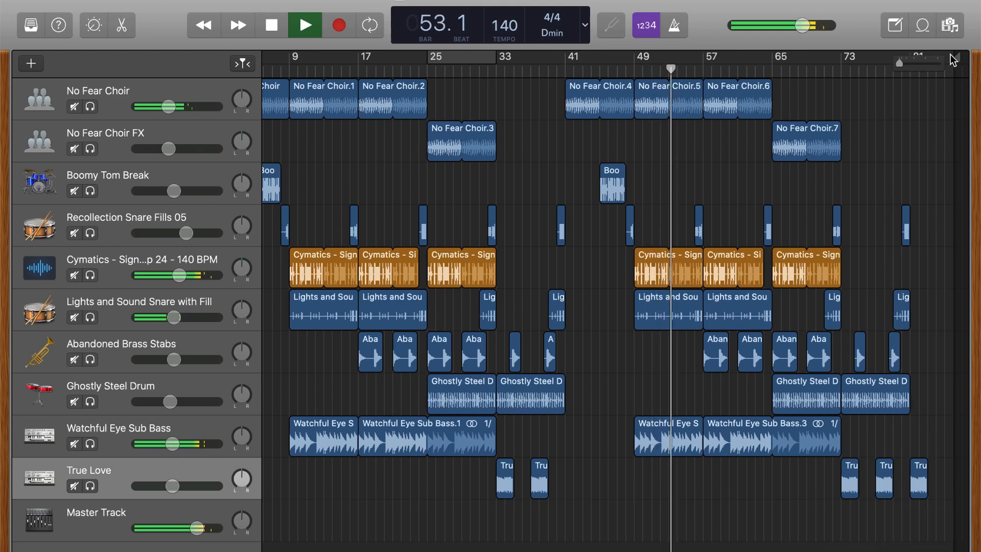
{"action": "mouse_move", "coordinate": [953, 57]}
{"action": "left_mouse_down"}
{"action": "mouse_move", "coordinate": [966, 62]}
{"action": "mouse_move", "coordinate": [880, 60]}
{"action": "mouse_move", "coordinate": [888, 62]}
{"action": "left_mouse_up"}
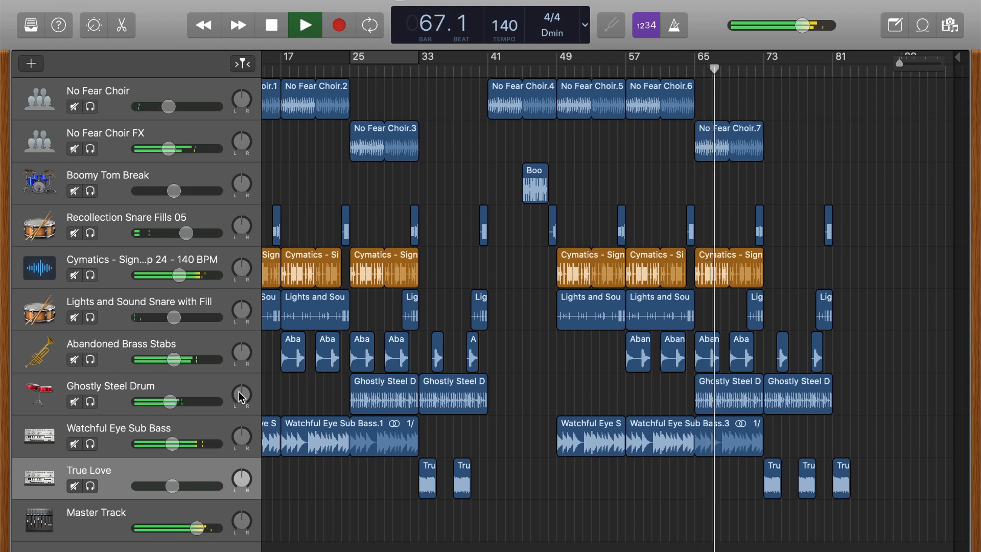
Pan the Ghostly Steel Drum slightly right and the Abandoned Brass Stabs slightly left, and stop playback after the last True Love region.
{"action": "left_click_drag", "start_coordinate": [240, 393], "coordinate": [245, 390]}
{"action": "left_click_drag", "start_coordinate": [240, 351], "coordinate": [240, 359]}
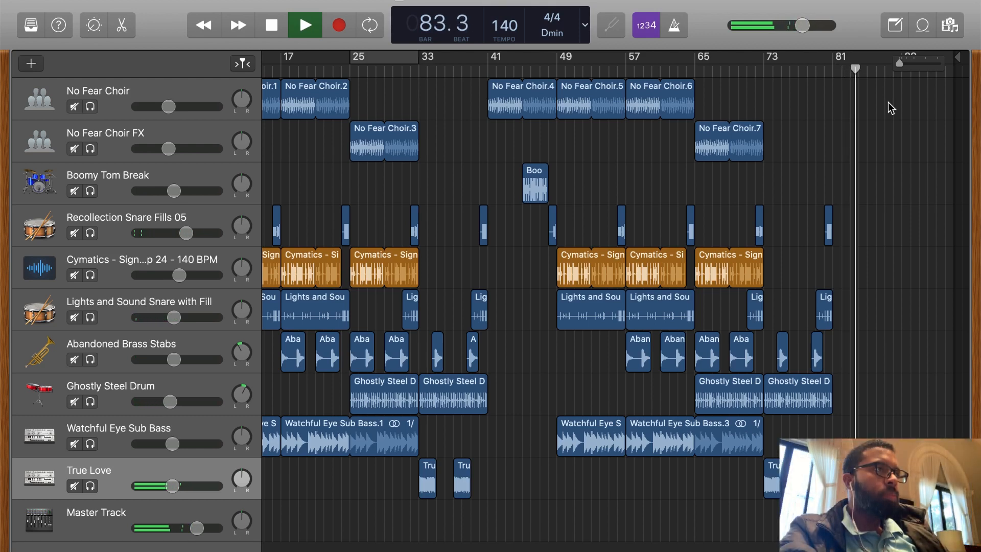
{"action": "key", "text": "space"}
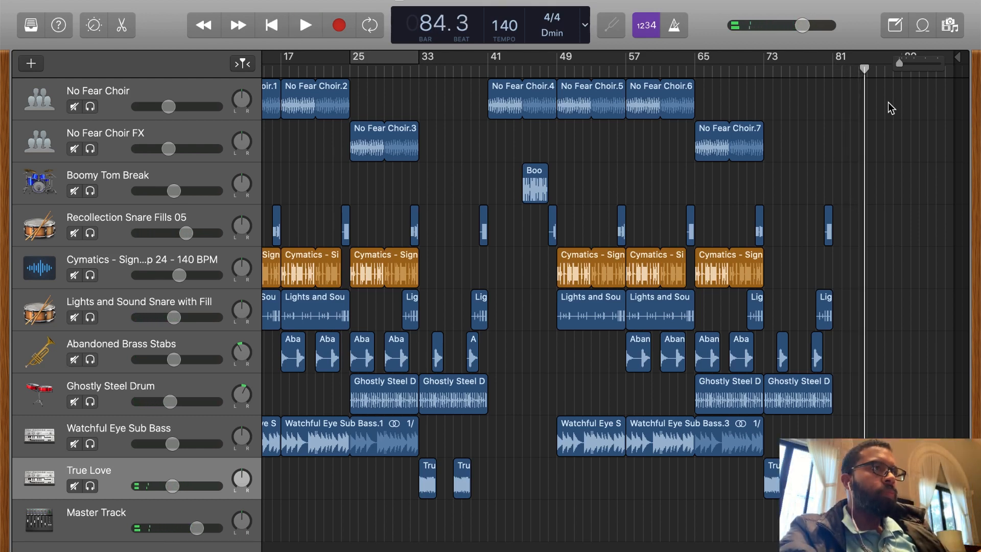